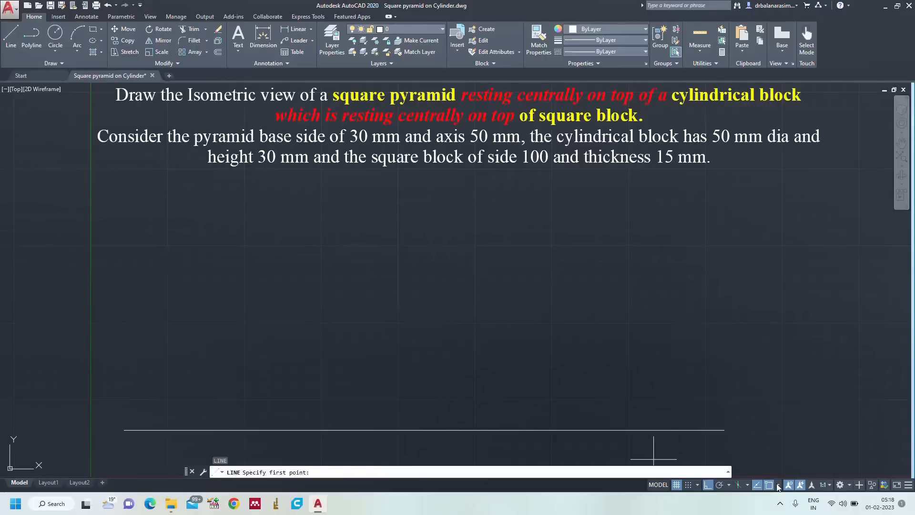
Turn on isometric drafting and draw a 100 mm base edge at 30° in the top isoplane, starting on the horizontal line.
key("Escape")
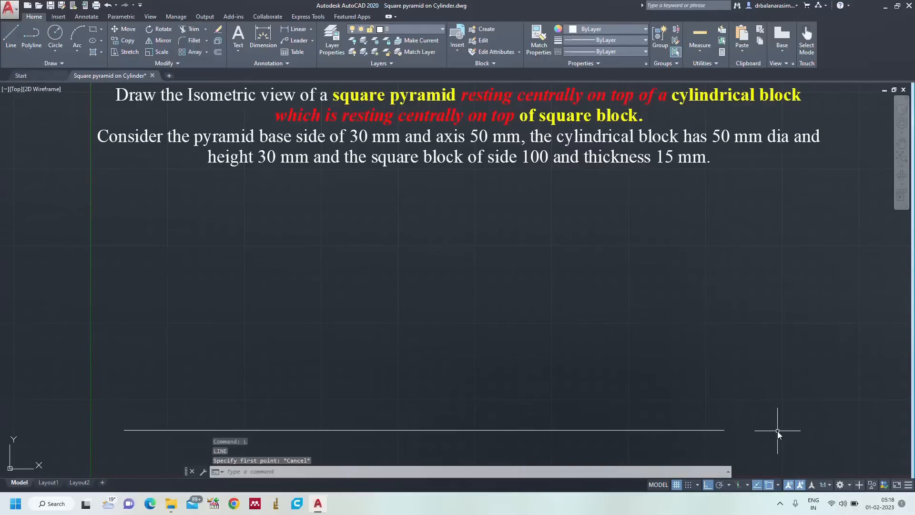
left_click(740, 485)
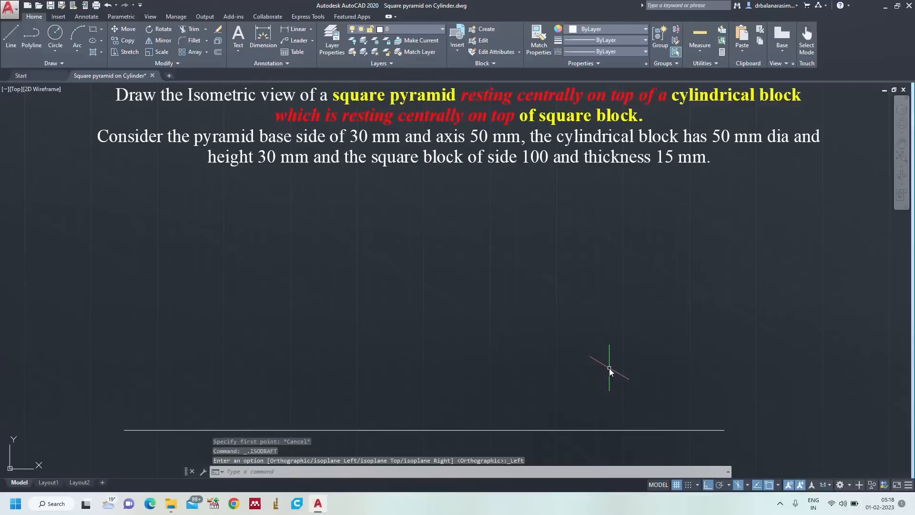
type("l")
key("Return")
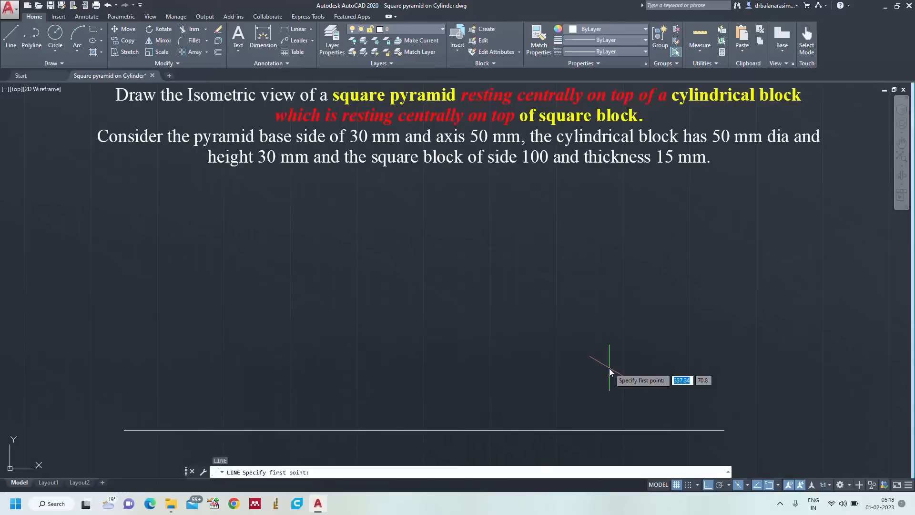
left_click(456, 430)
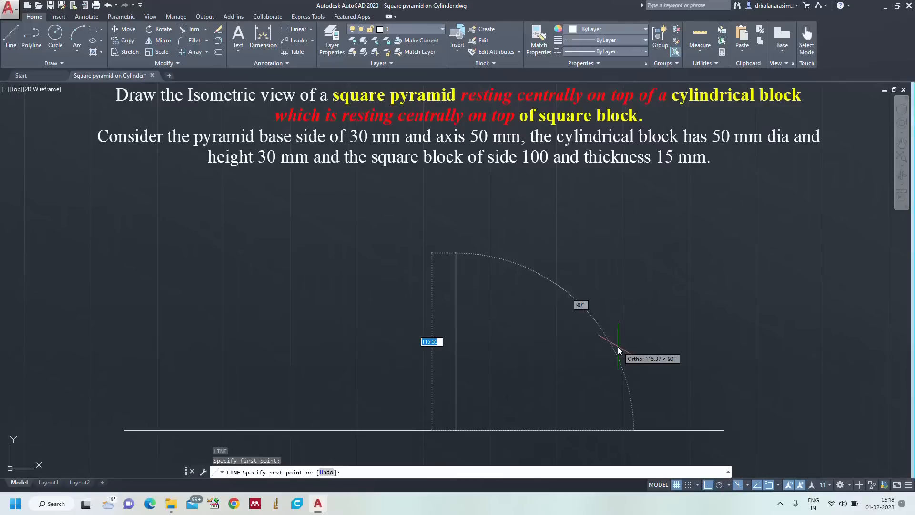
key("F5")
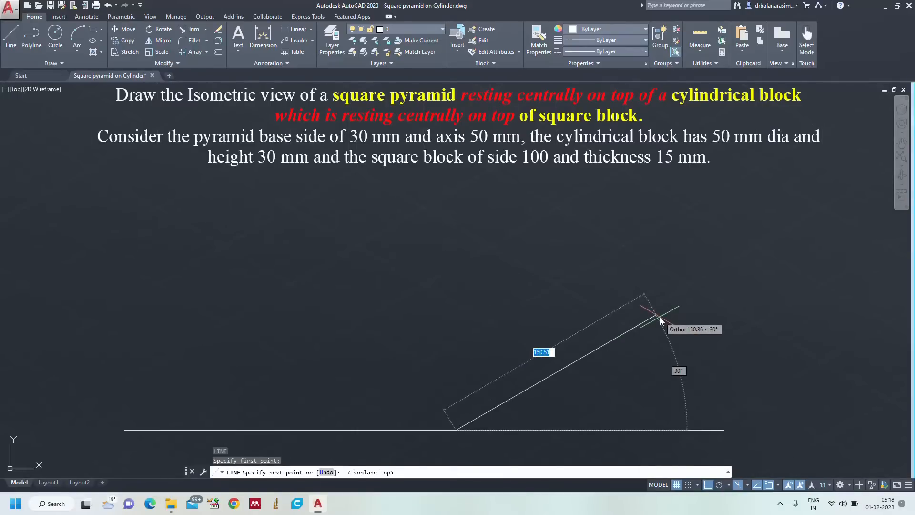
type("100")
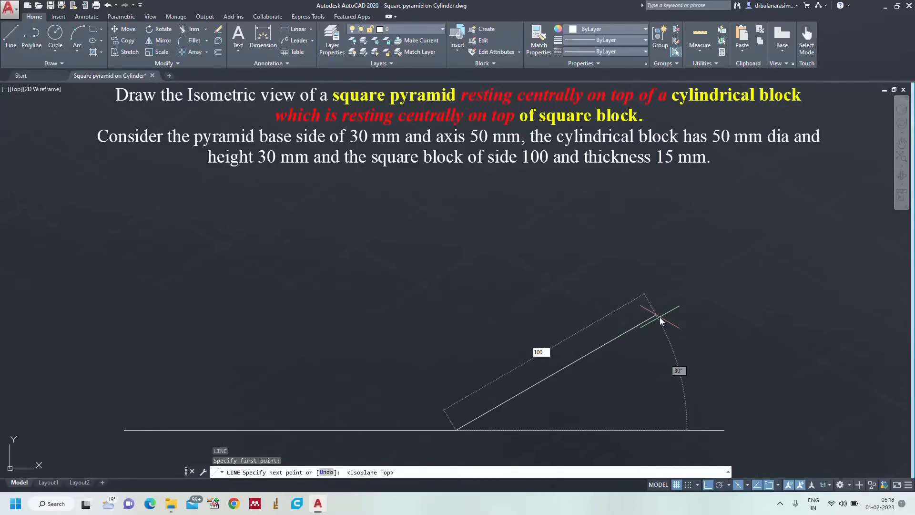
key("Return")
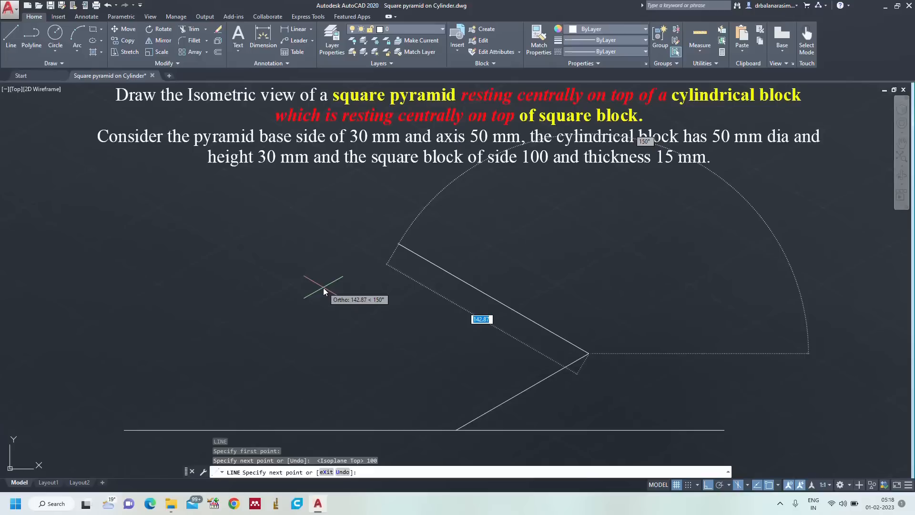
Complete the square block's isometric base outline with three more 100 mm edges back to the starting point.
type("100")
key("Return")
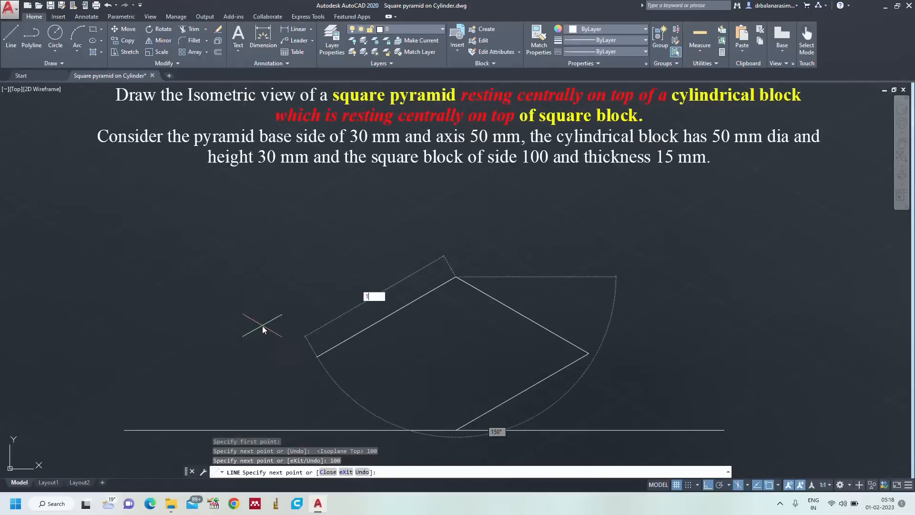
type("100")
key("Return")
type("100")
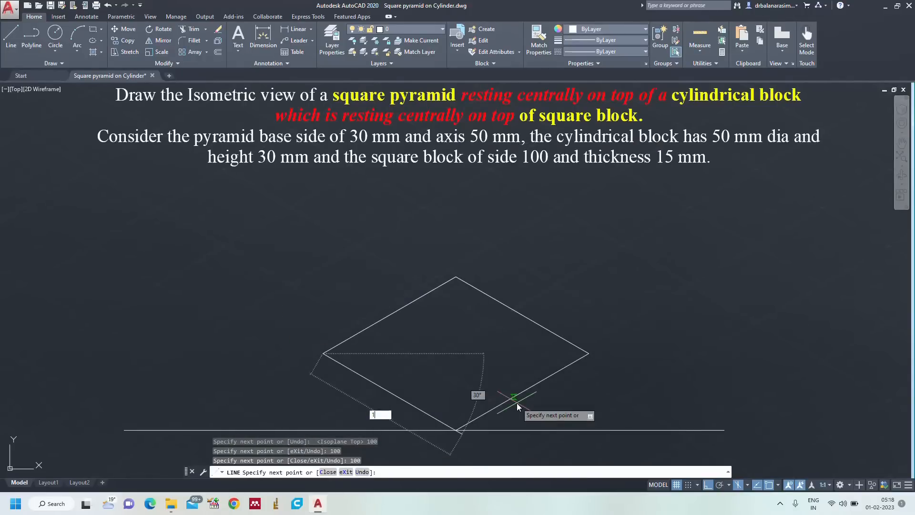
key("Return")
key("Return")
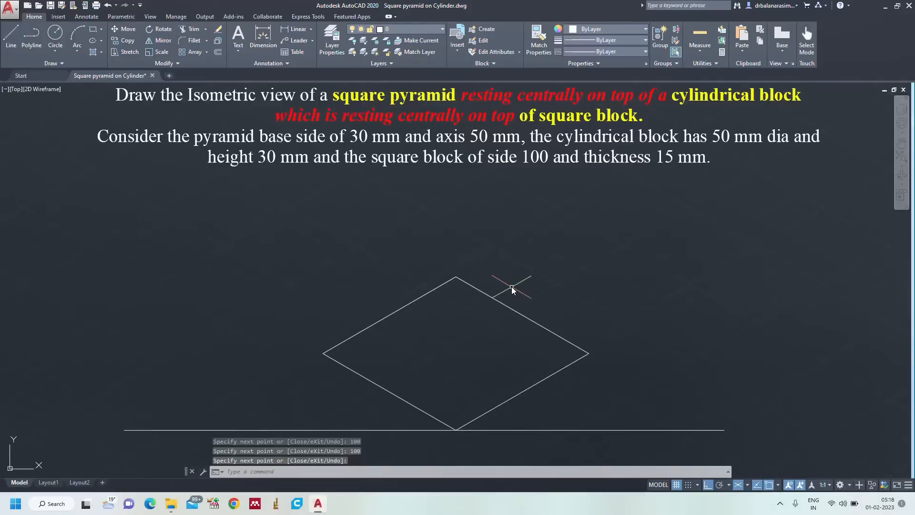
Draw 15 mm vertical edges upward from the rear and left corners of the base, using the right isoplane.
type("l")
key("Return")
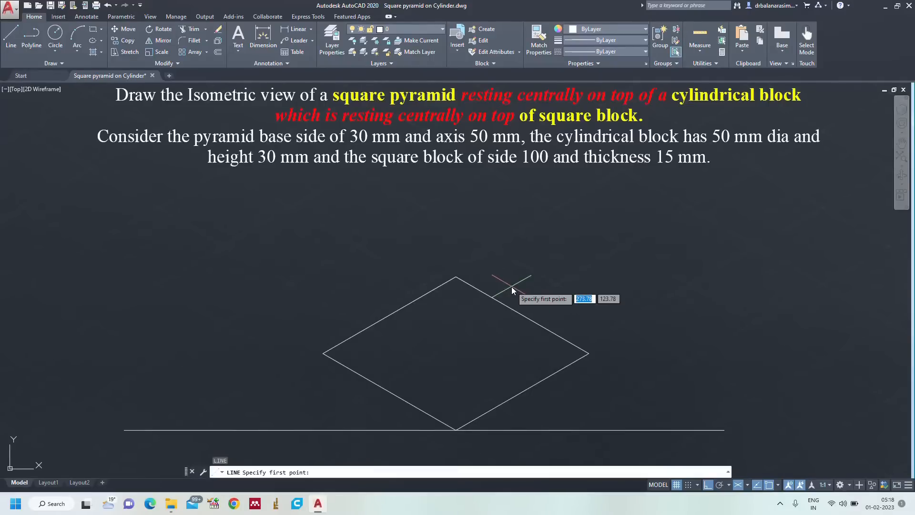
left_click(457, 277)
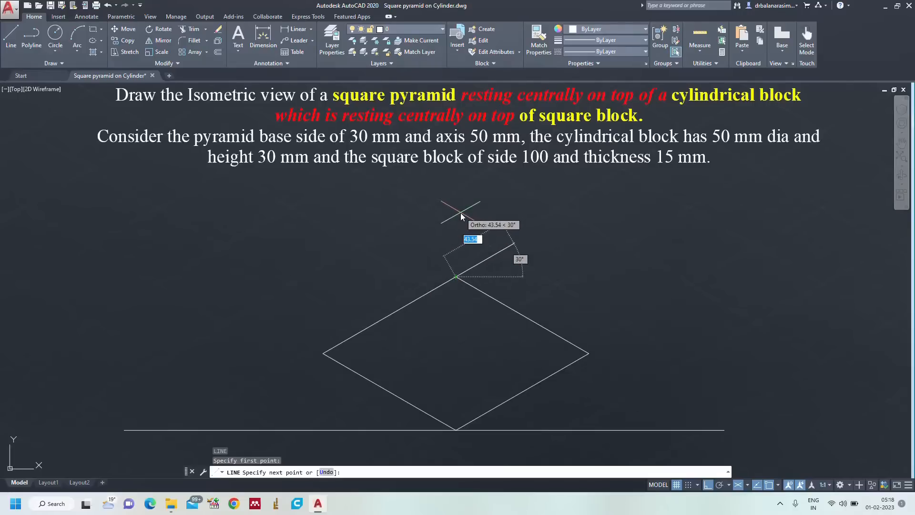
key("F5")
type("15")
key("Return")
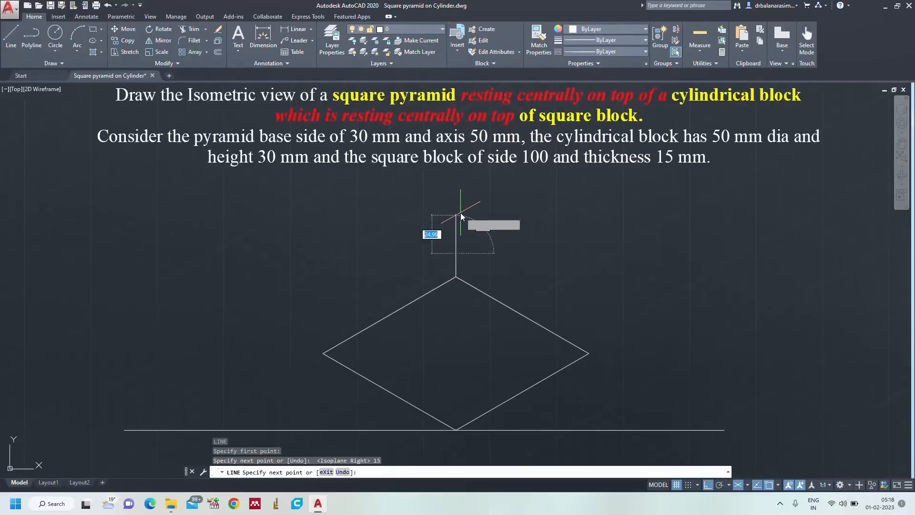
key("Return")
key("Return")
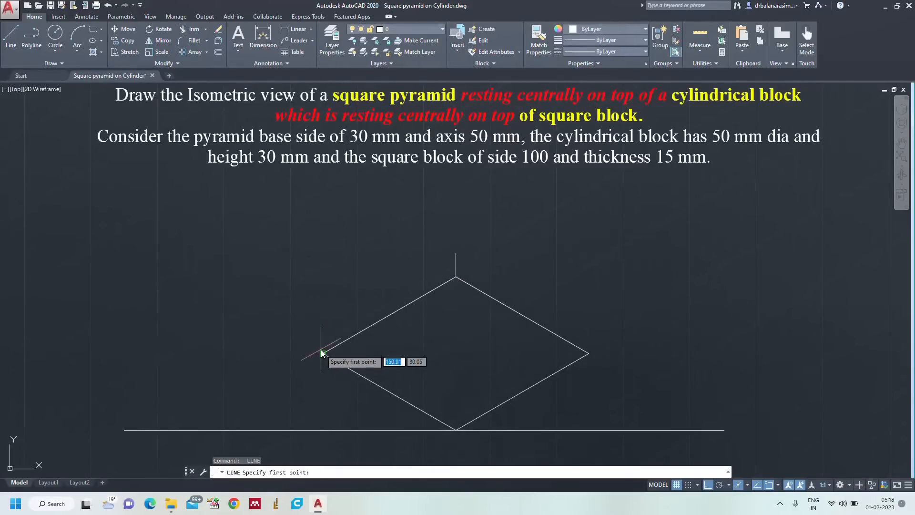
left_click(323, 352)
type("15")
key("Return")
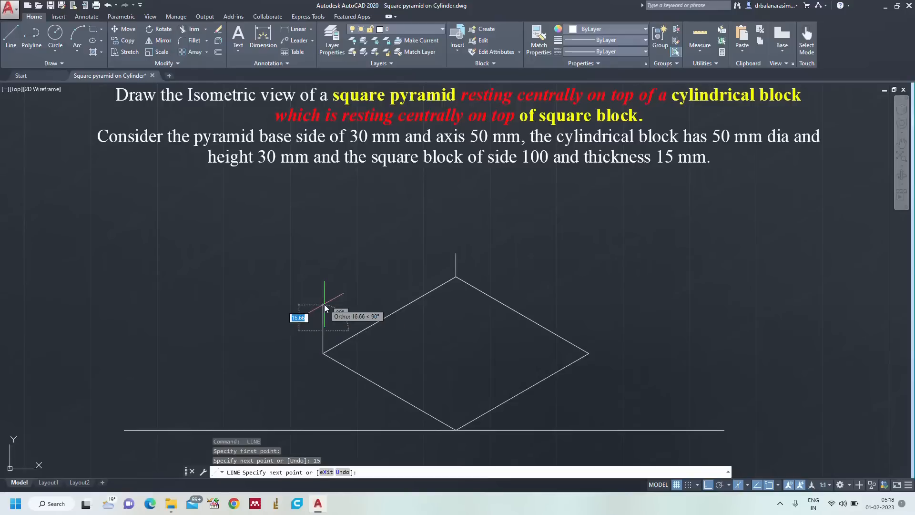
key("Return")
Draw 15 mm vertical edges upward from the right and front corners of the base.
key("Return")
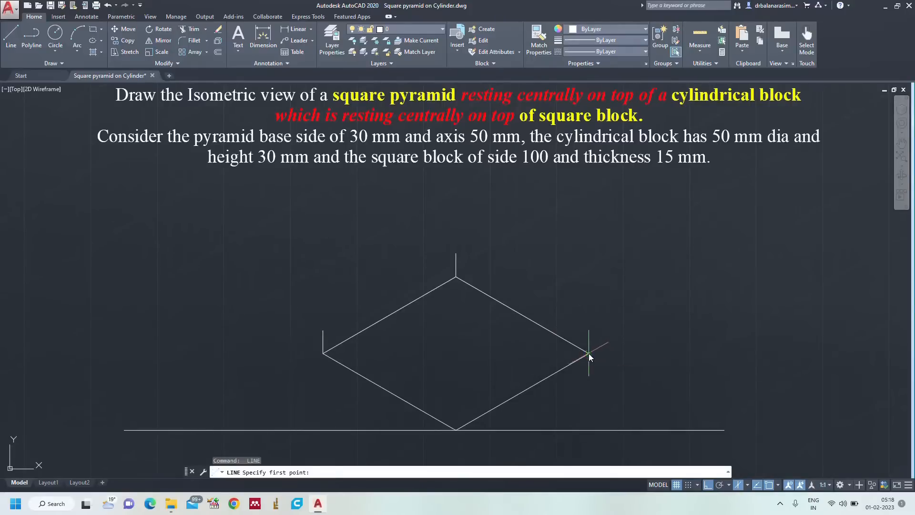
left_click(589, 354)
type("15")
key("Return")
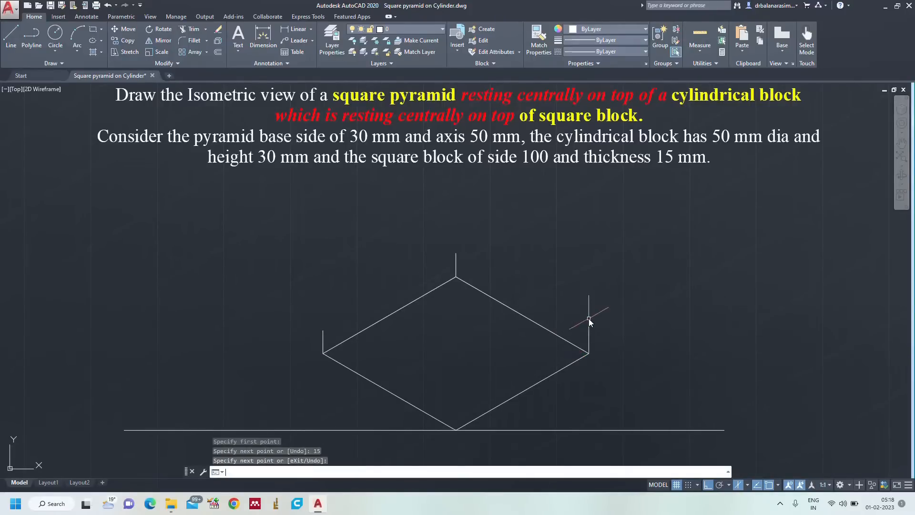
key("Return")
key("Return")
left_click(456, 430)
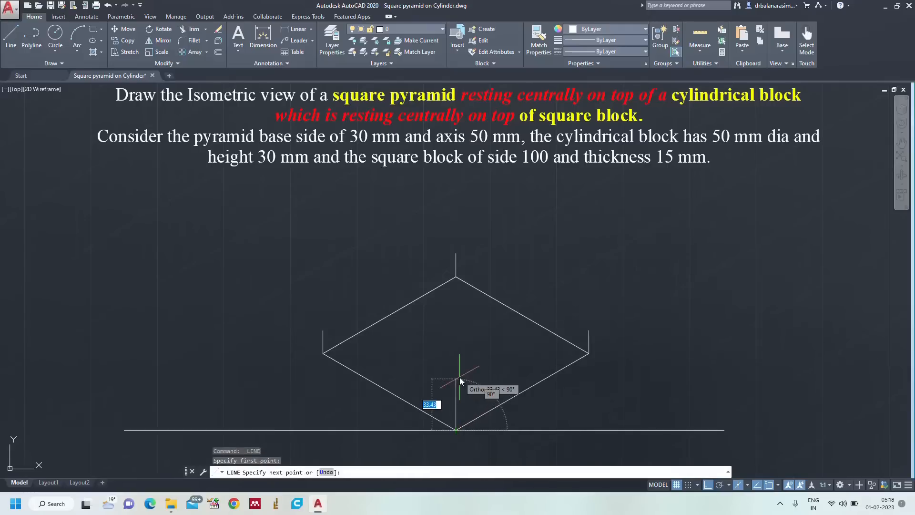
type("15")
key("Return")
key("Return")
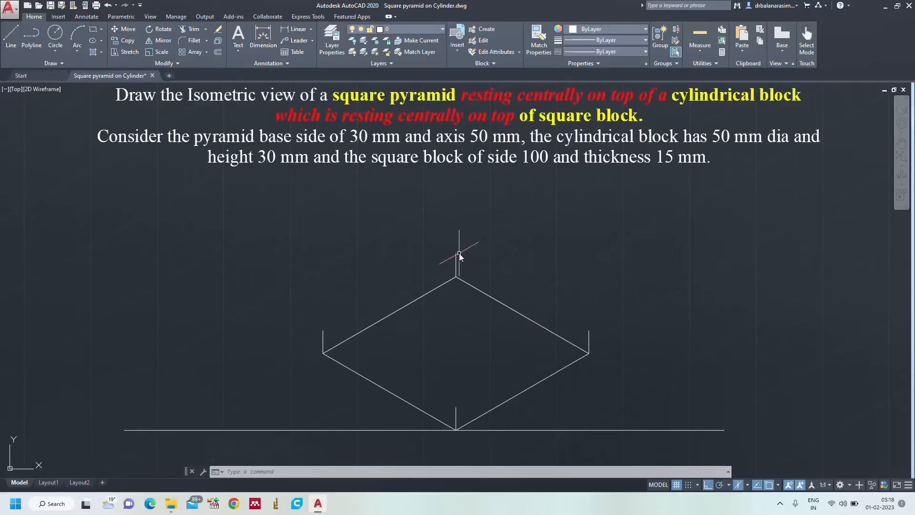
Connect the upper ends of the four vertical edges with lines to close the block's top face.
key("Return")
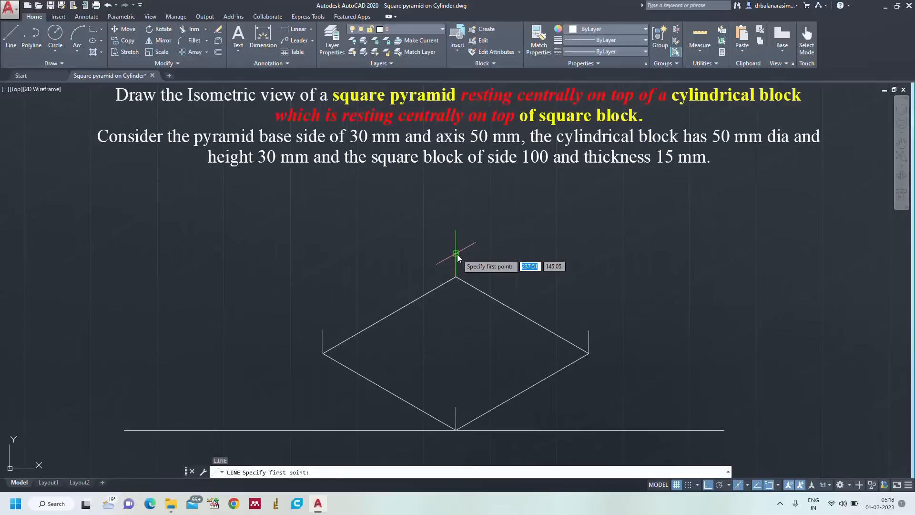
left_click(456, 253)
left_click(589, 330)
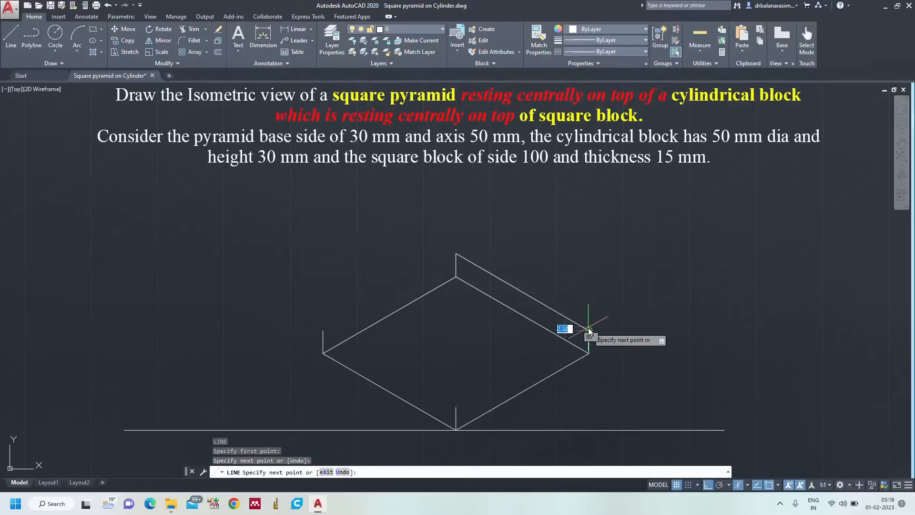
left_click(456, 406)
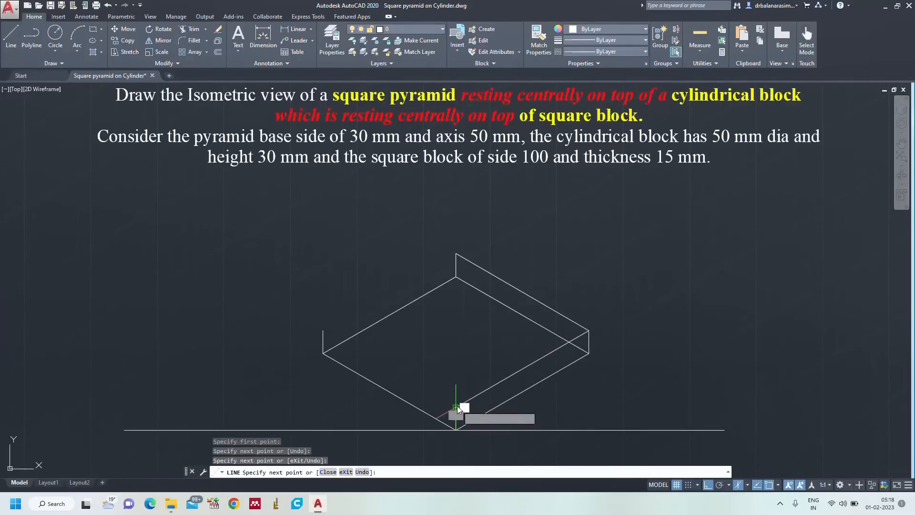
left_click(324, 331)
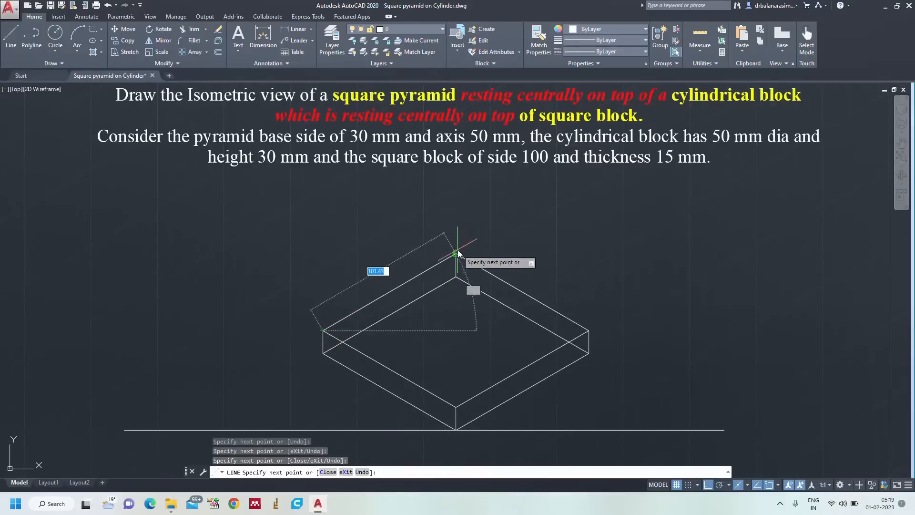
left_click(456, 253)
key("Escape")
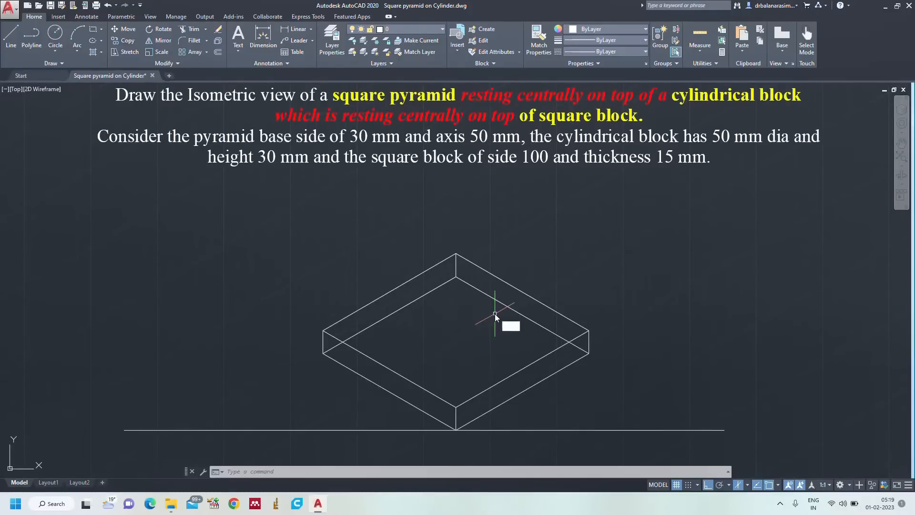
key("l")
key("Return")
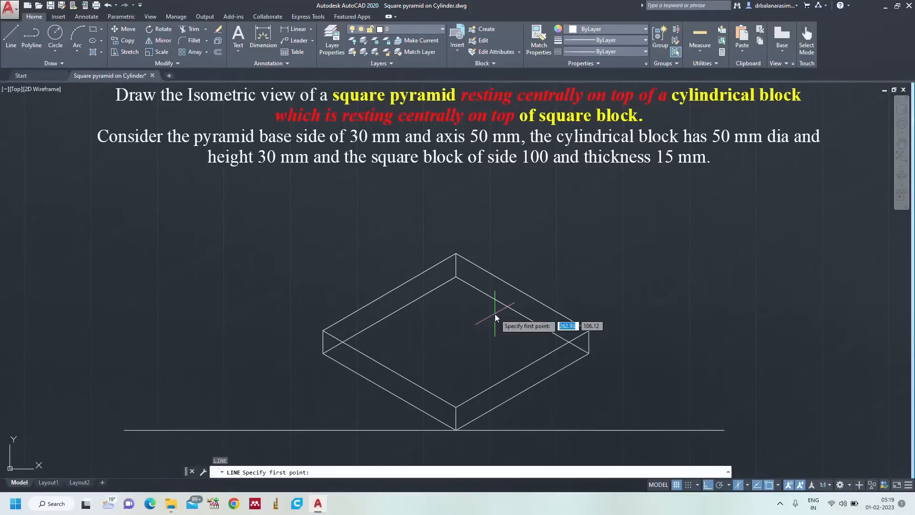
left_click(455, 254)
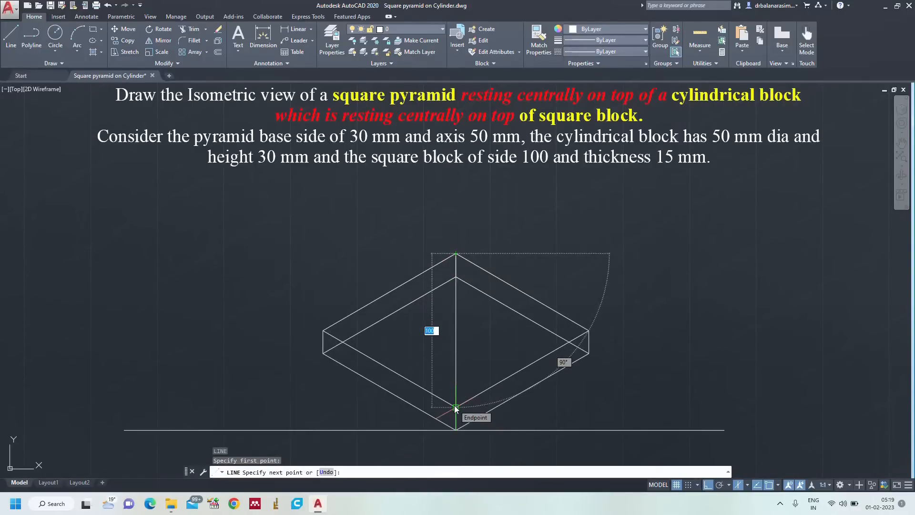
key("Escape")
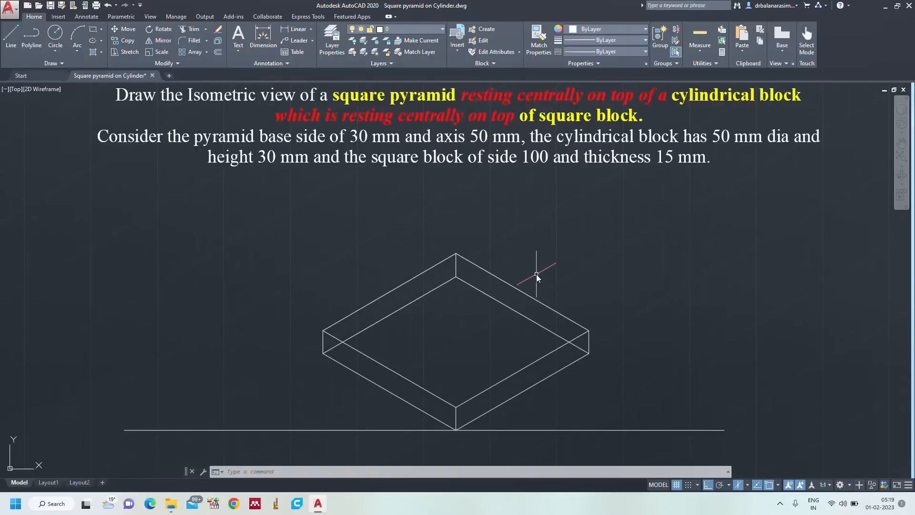
type("c")
key("BackSpace")
type("el")
key("Return")
type("i")
key("Return")
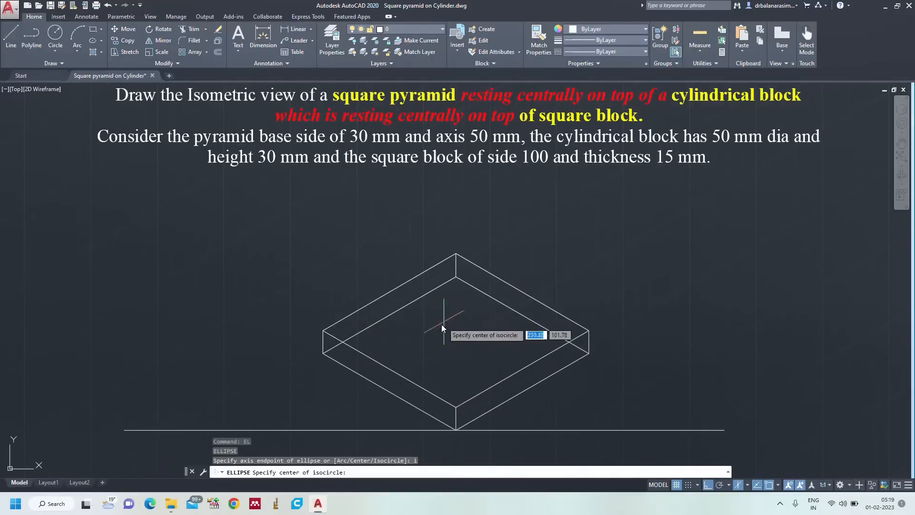
key("Escape")
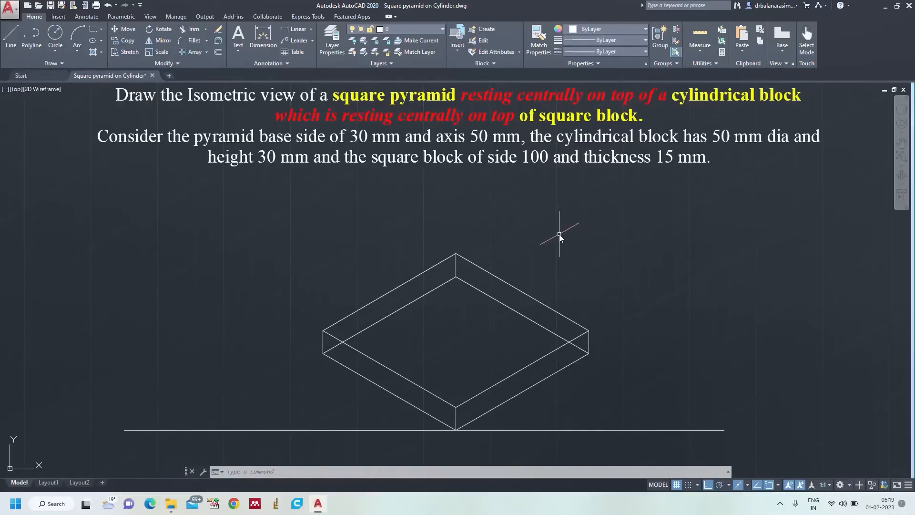
Join the four edges of the block's top face into a single polyline.
left_click(425, 270)
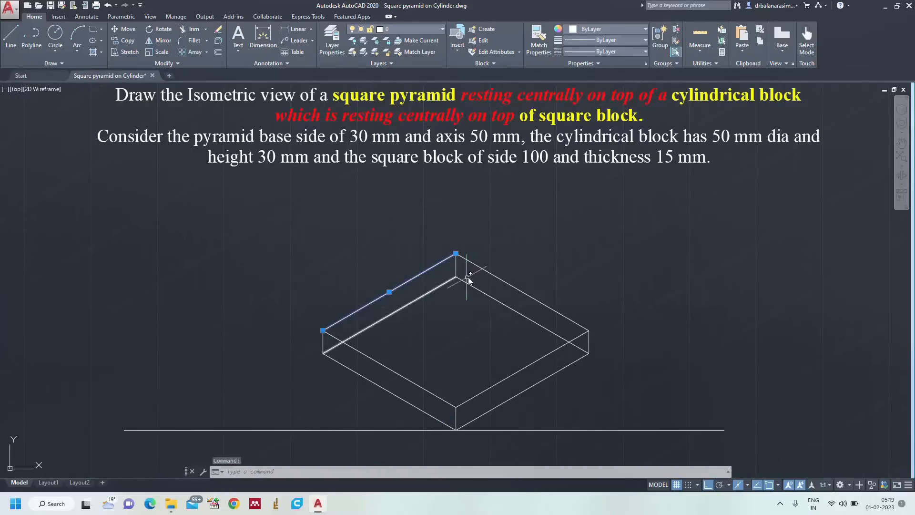
left_click(483, 271)
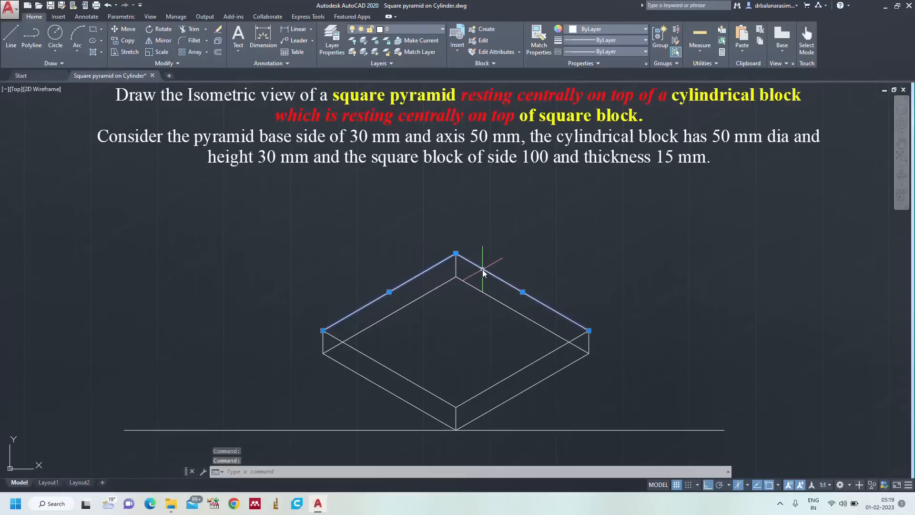
left_click(531, 364)
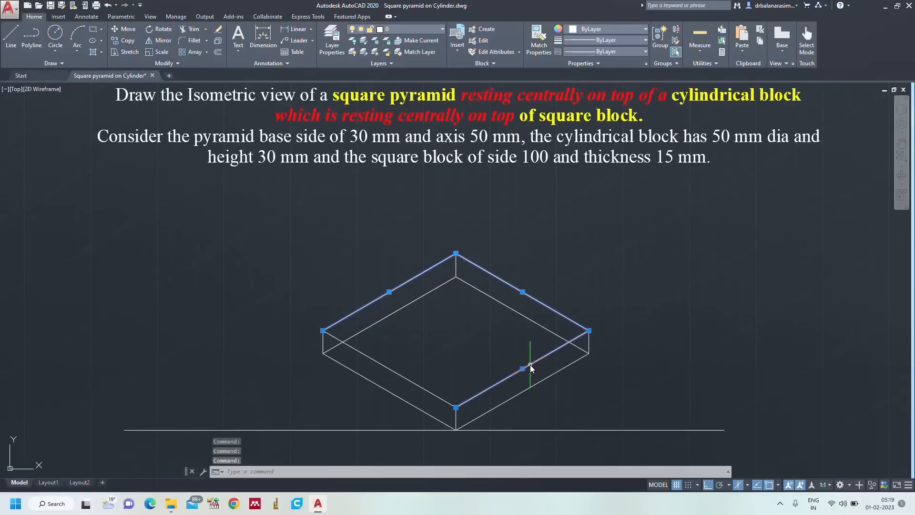
left_click(425, 387)
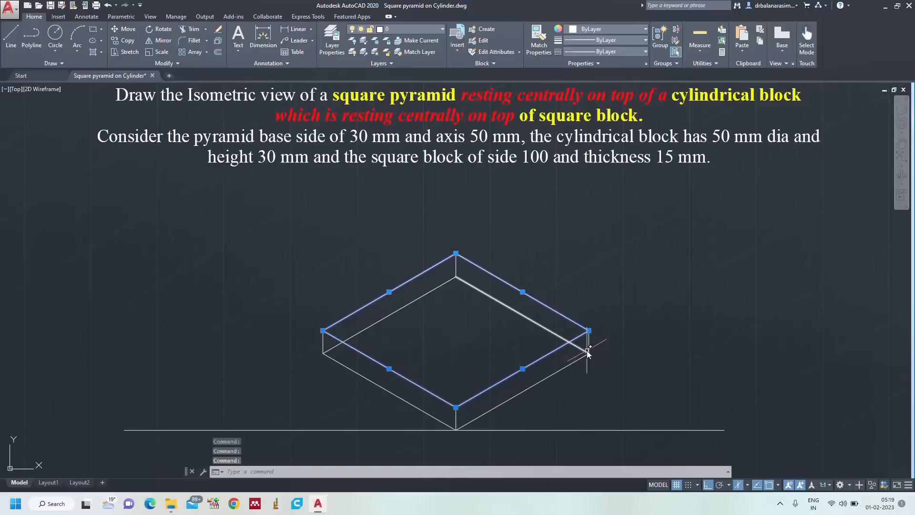
type("J")
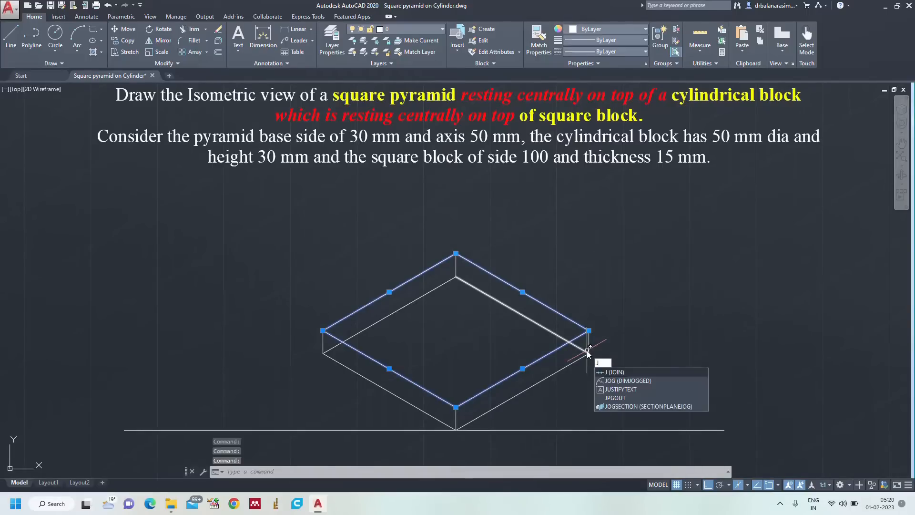
key("Return")
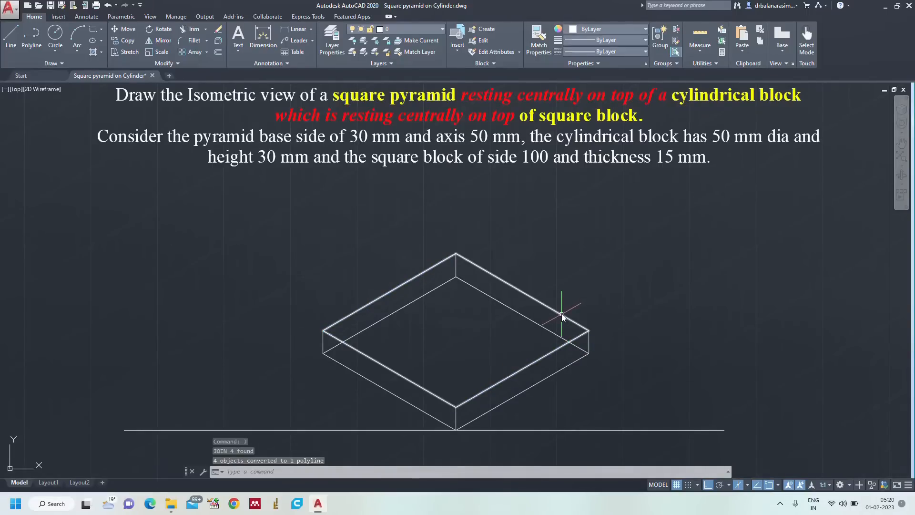
Draw an isocircle of radius 25 mm in the top isoplane, centred on the square block's top face.
type("el")
key("Return")
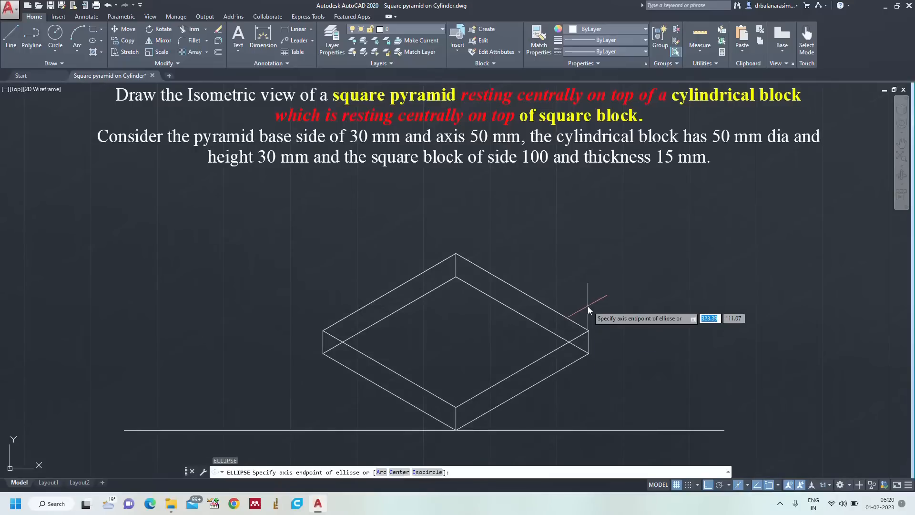
type("i")
key("Return")
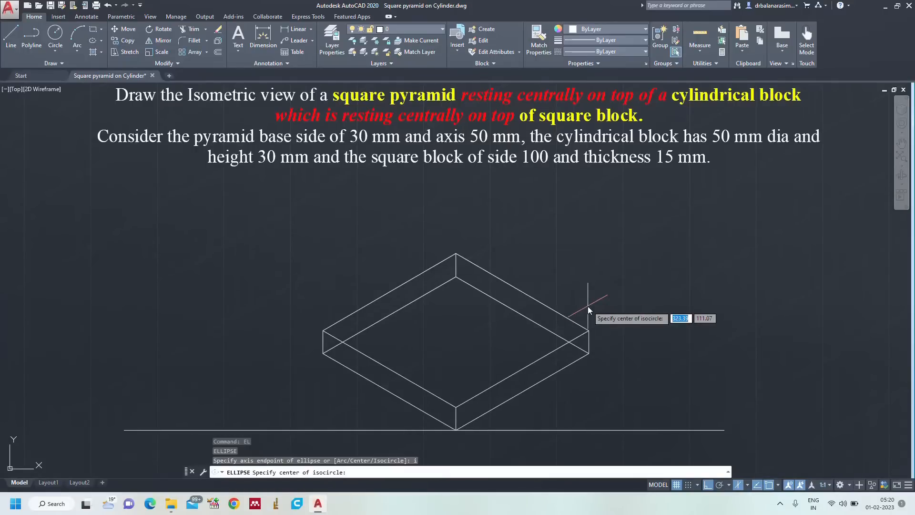
left_click(456, 333)
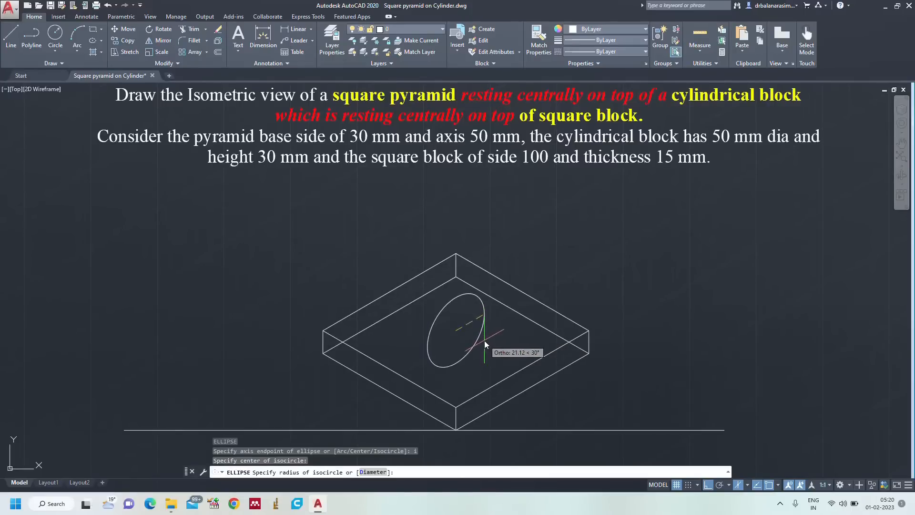
key("F5")
key("F5")
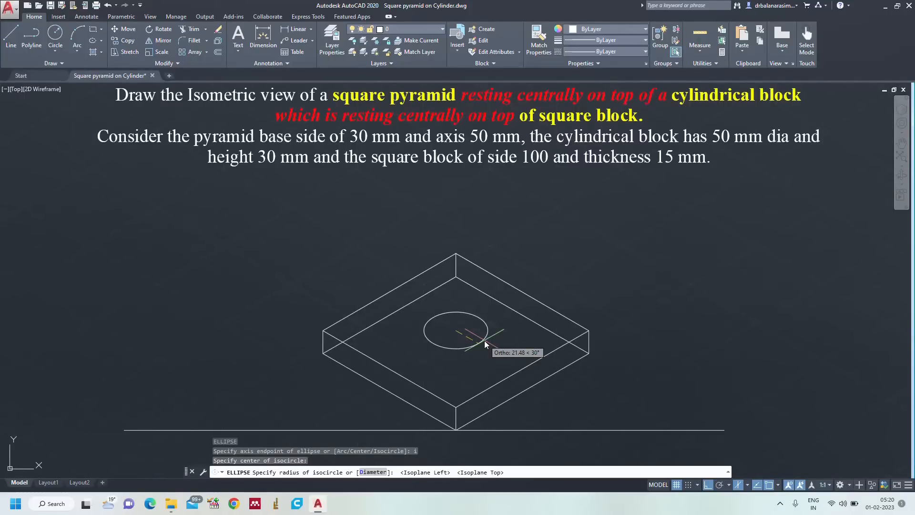
type("25")
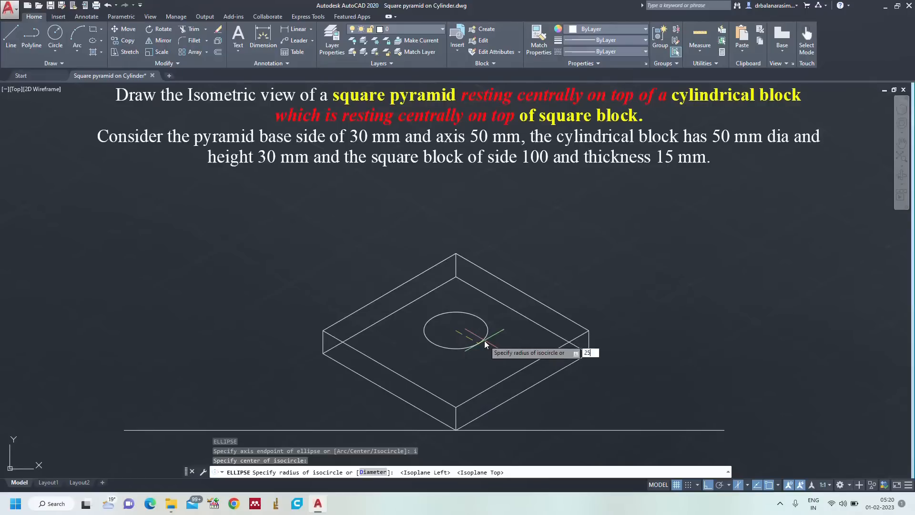
key("Return")
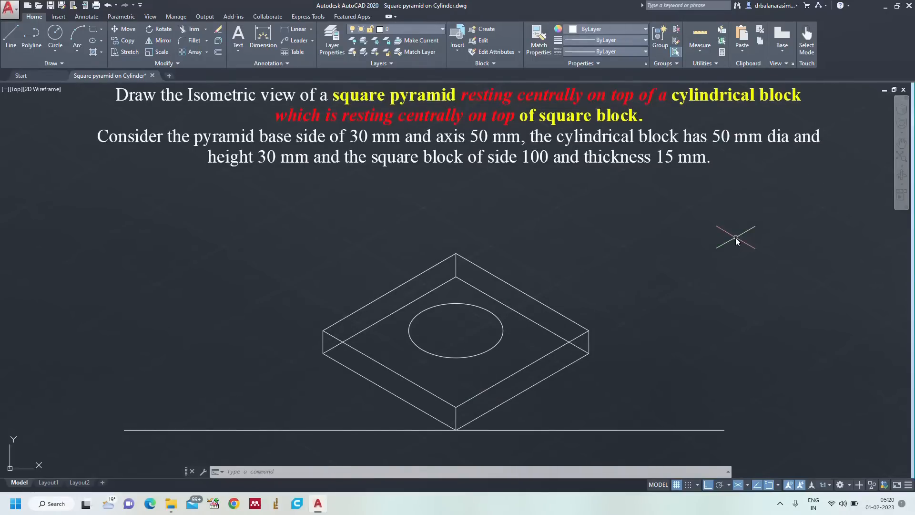
Draw a 30 mm vertical axis line upward from the isocircle's centre, using the right isoplane.
type("l")
key("Return")
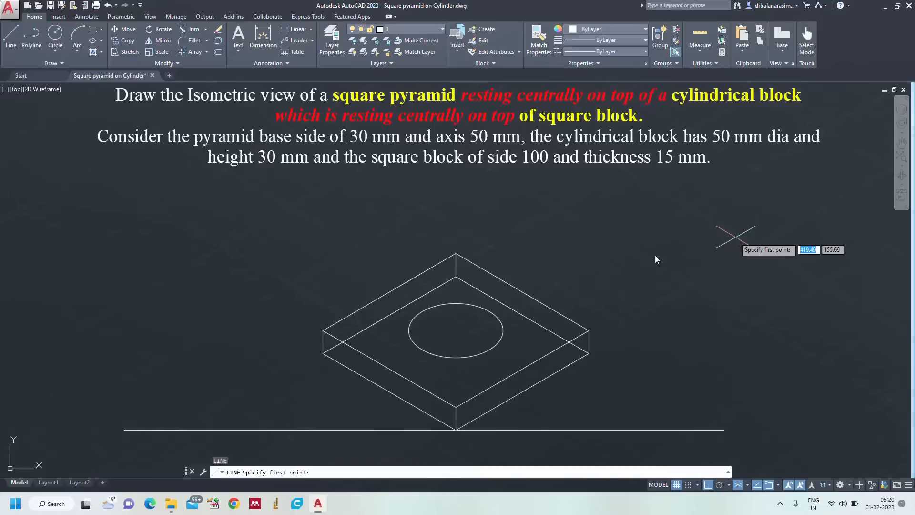
left_click(457, 331)
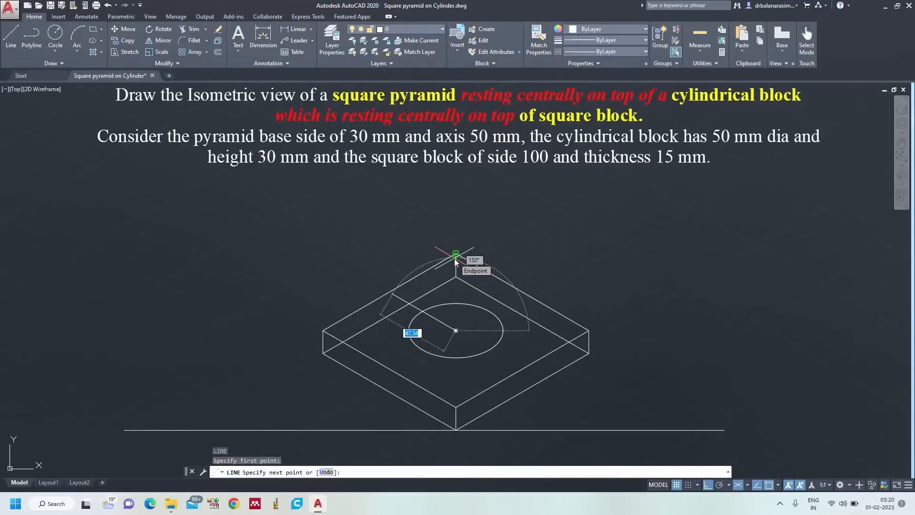
key("F5")
type("30")
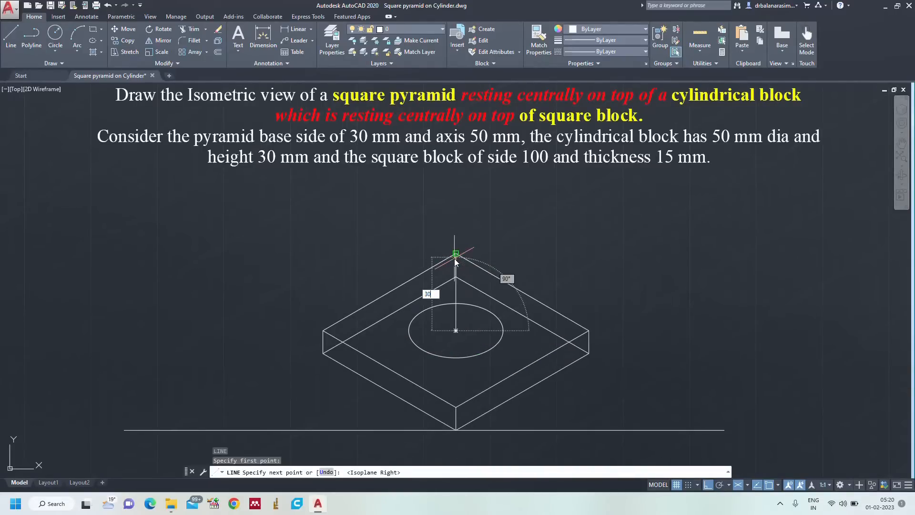
key("Return")
key("Return")
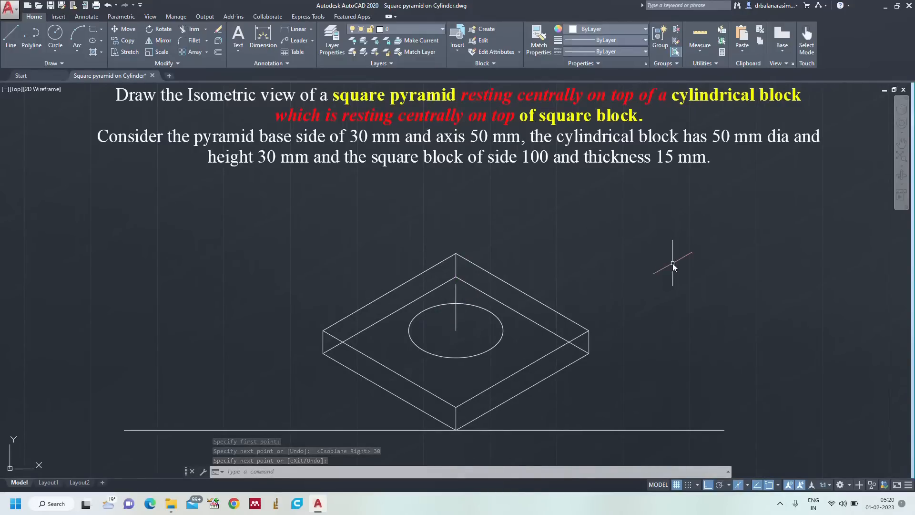
Copy the isocircle from its centre to the upper end of the 30 mm axis line.
left_click(488, 351)
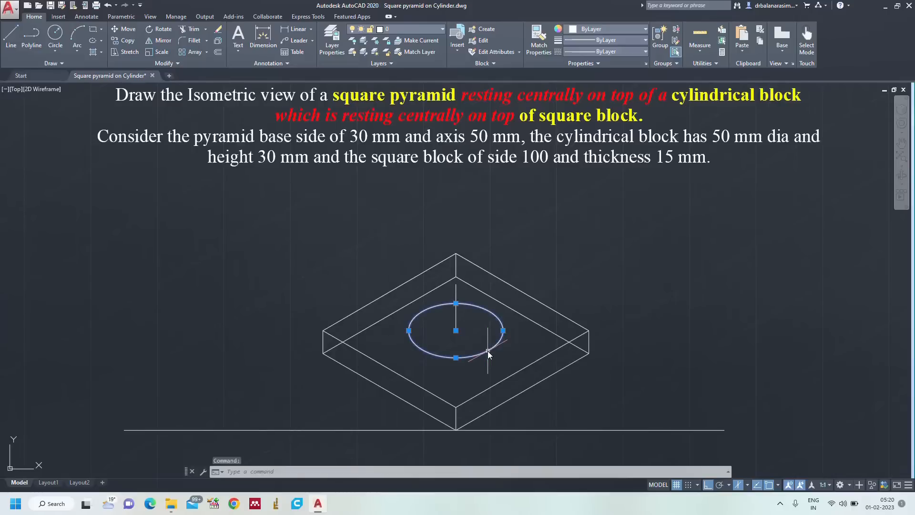
key("Return")
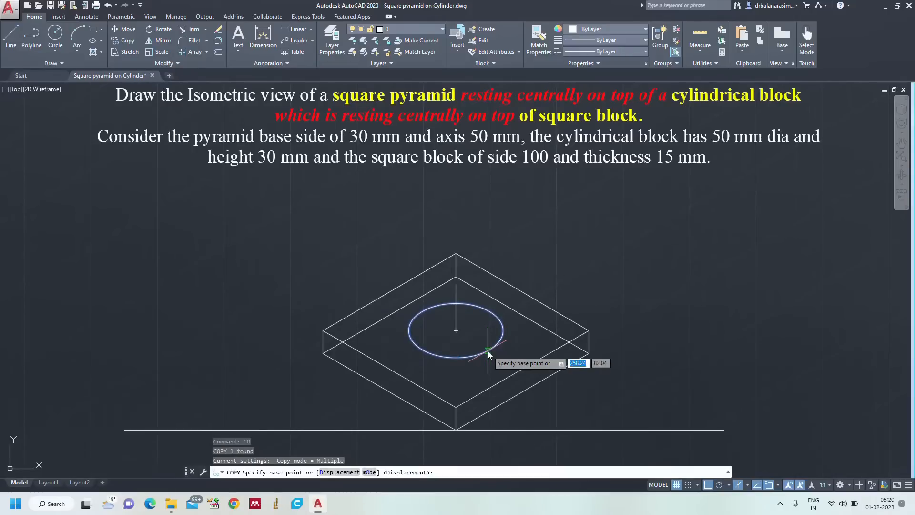
left_click(459, 331)
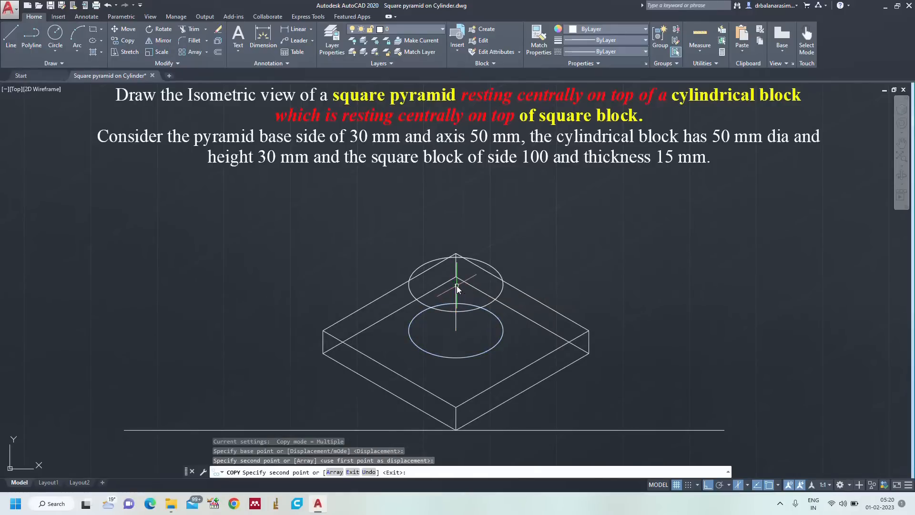
key("Escape")
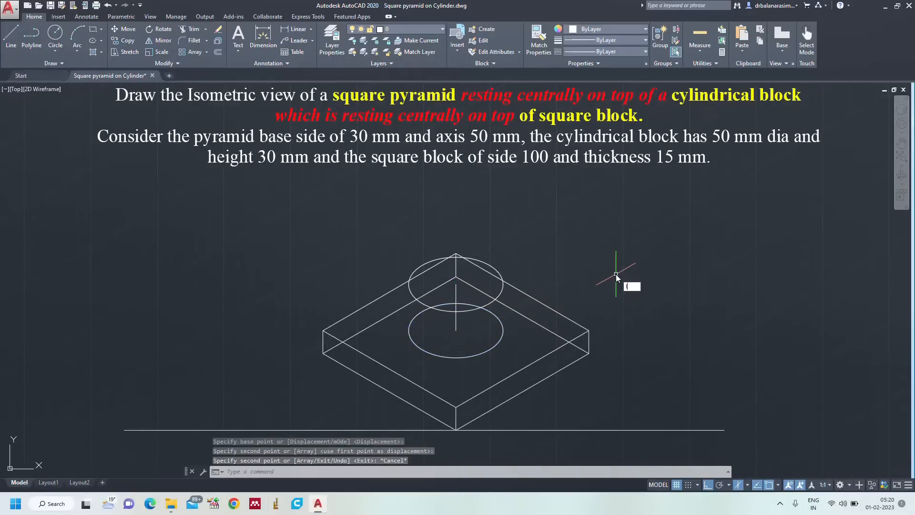
Connect the left and right quadrants of the two isocircles with vertical lines to form the cylinder's sides.
key("Return")
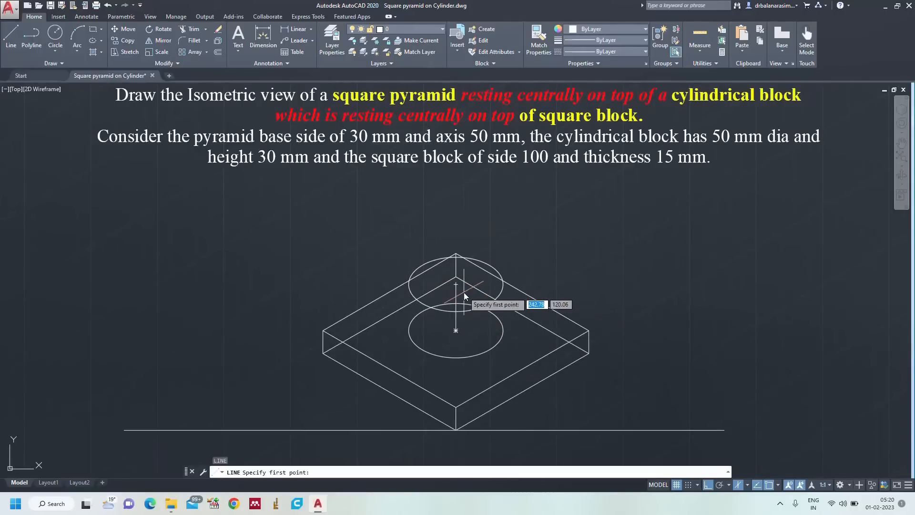
left_click(409, 285)
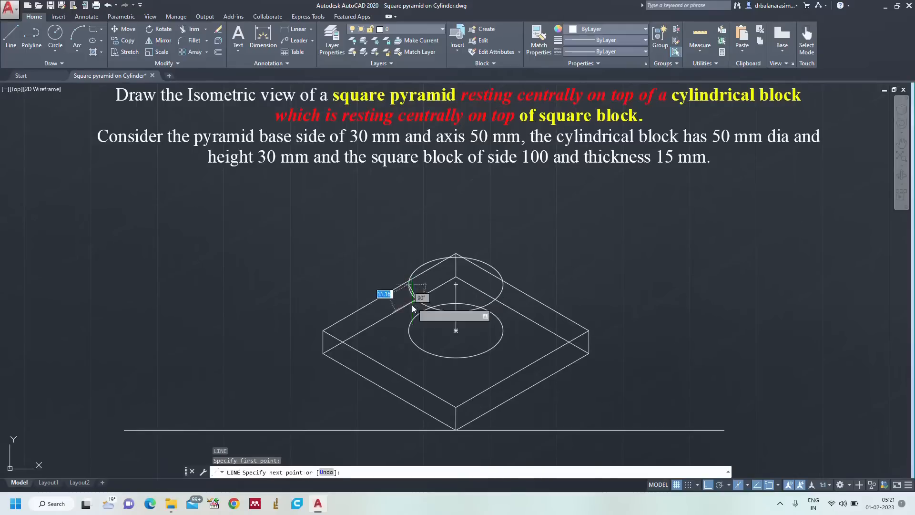
left_click(409, 330)
key("Return")
key("Return")
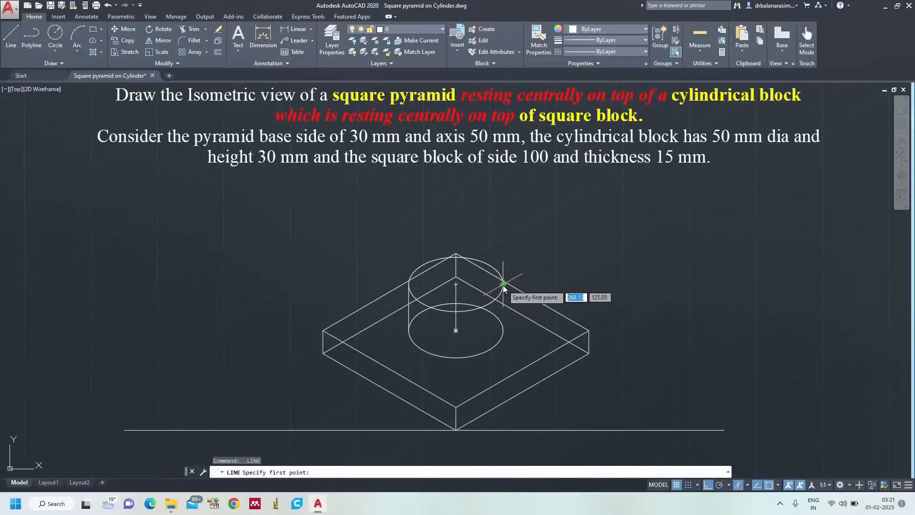
left_click(503, 284)
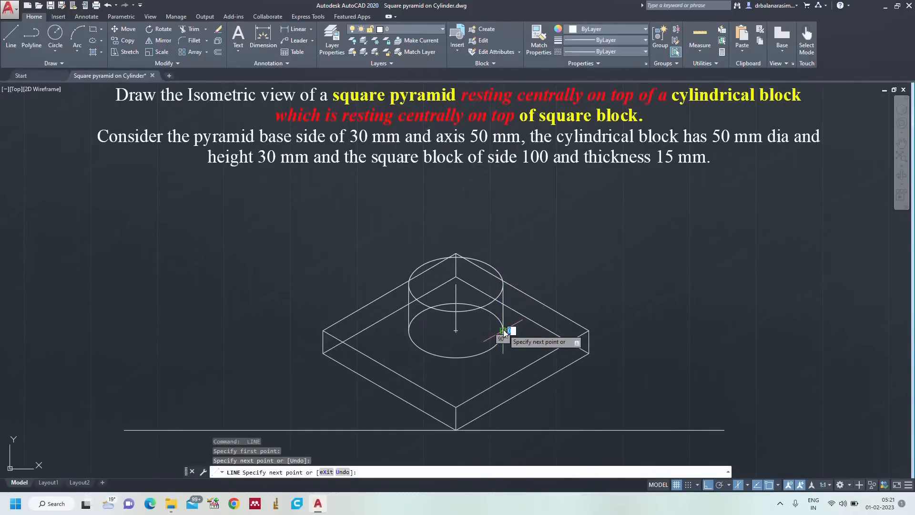
left_click(504, 330)
key("Return")
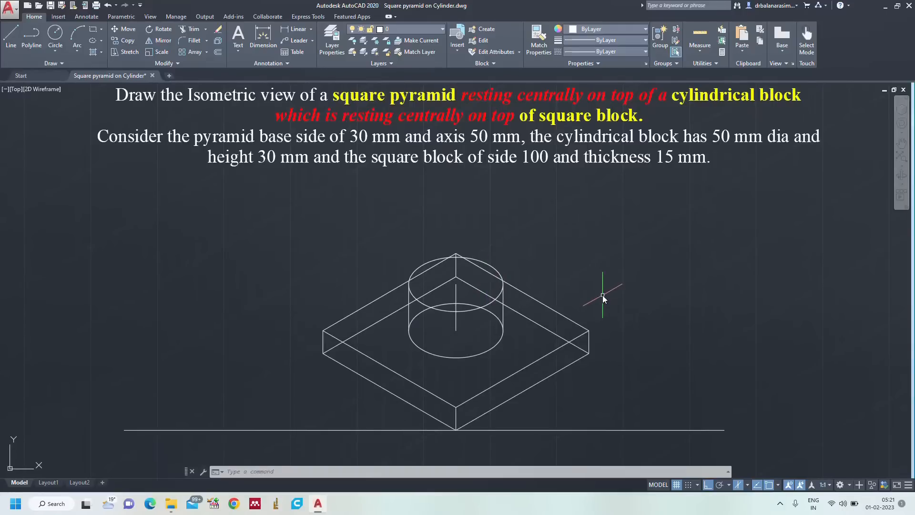
Draw the two right-hand 30 mm sides of the pyramid's isometric base in the empty space right of the block.
type("l")
key("Return")
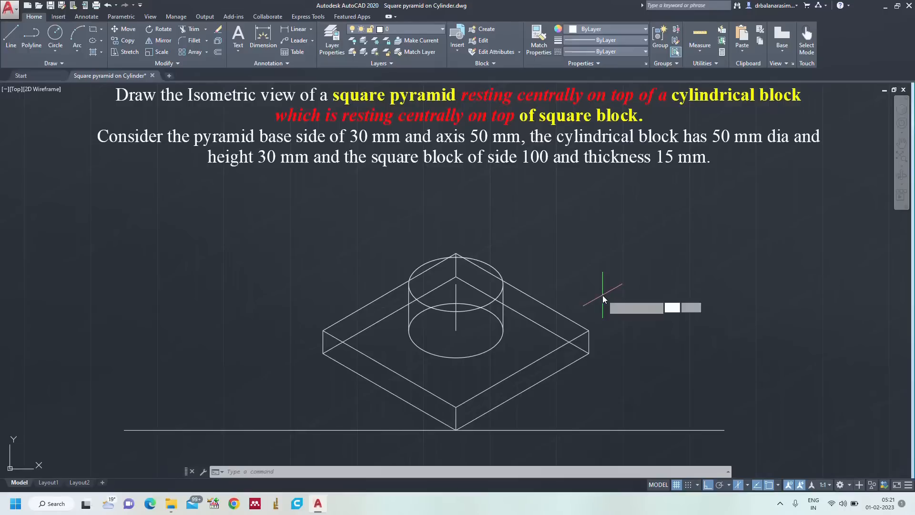
left_click(707, 373)
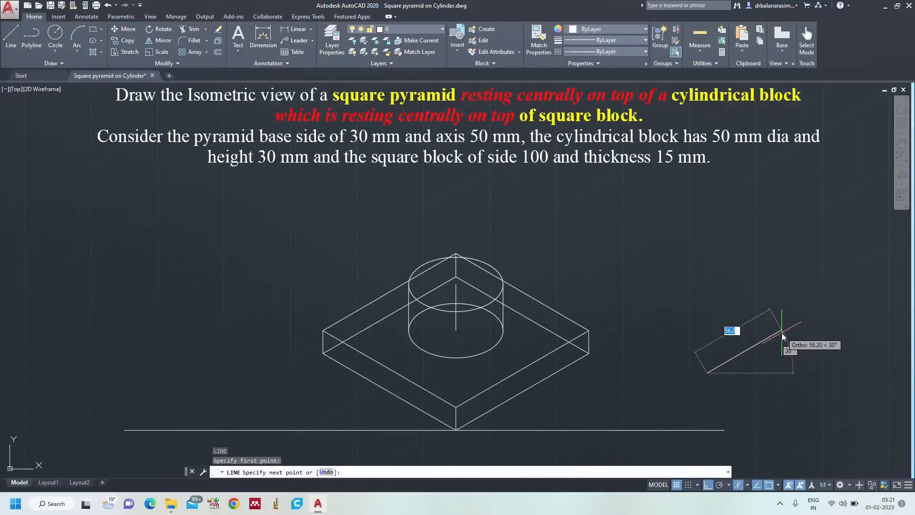
type("30")
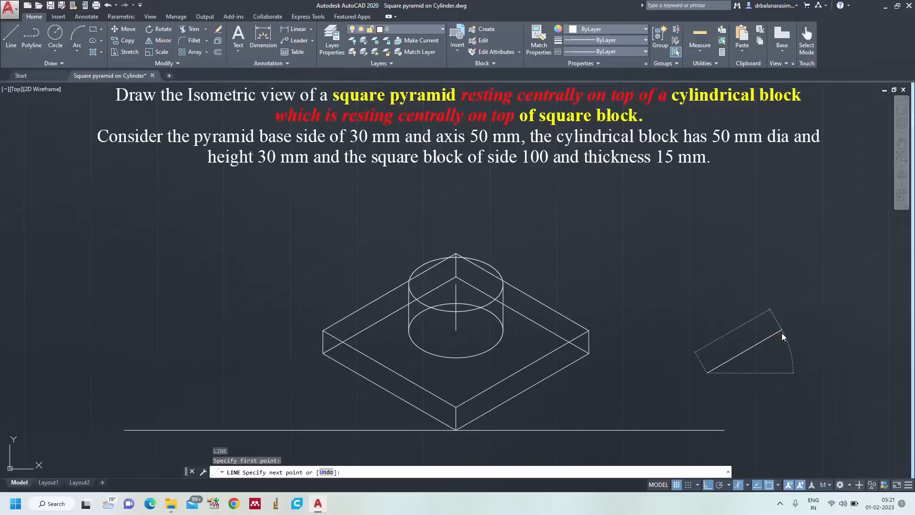
key("Return")
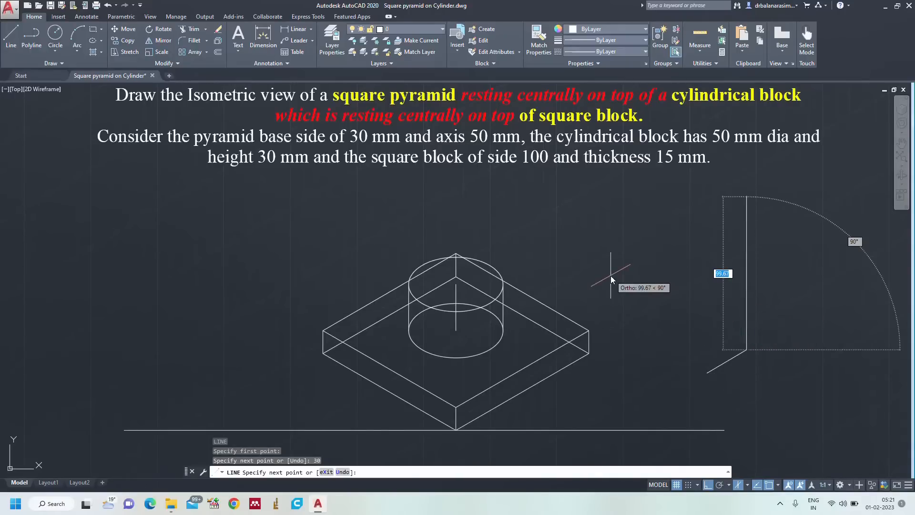
key("F5")
type("30")
key("Return")
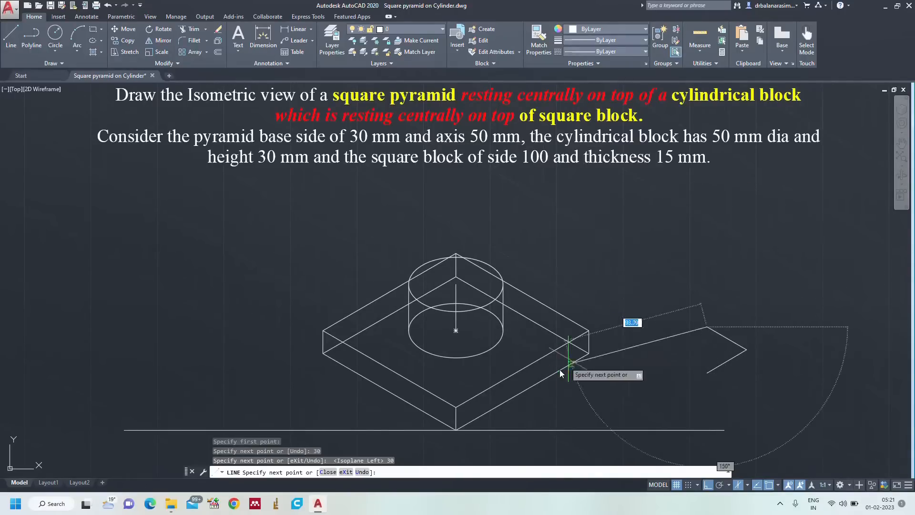
Close the pyramid's base with two more 30 mm lines in the top isoplane.
key("F5")
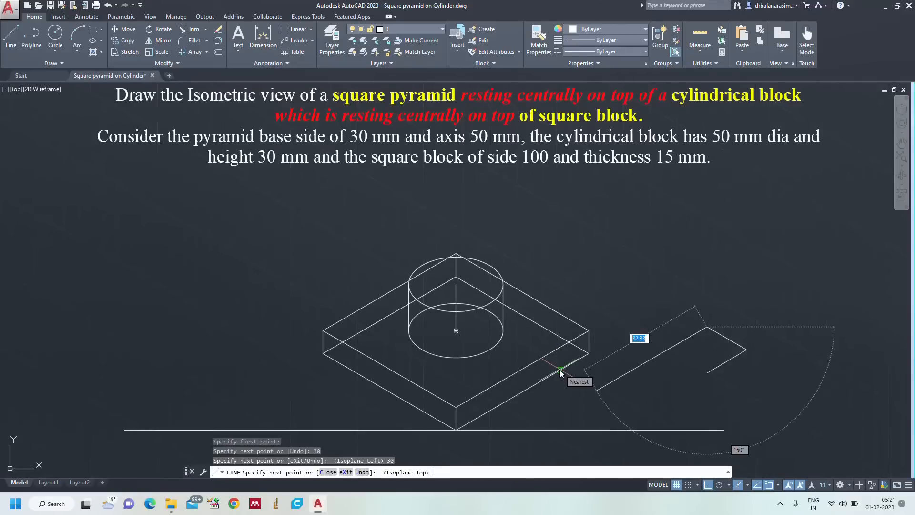
type("30")
key("Return")
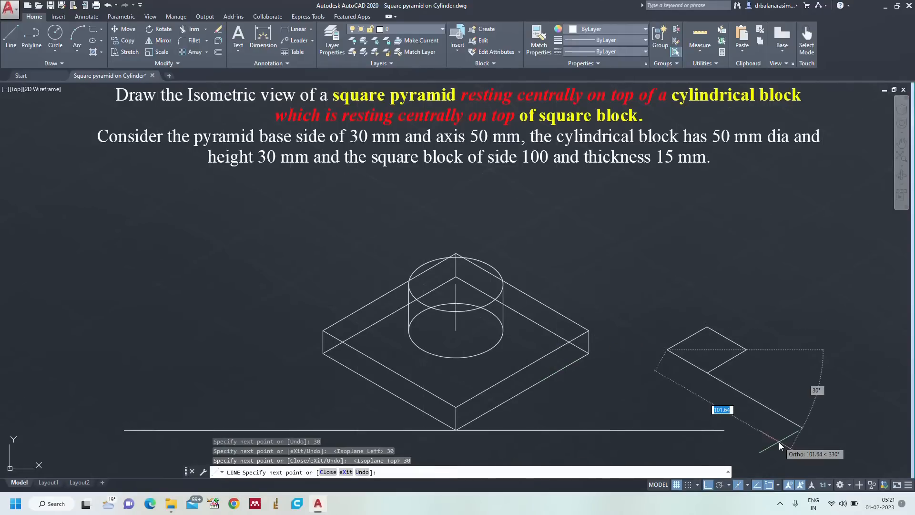
type("30")
key("Return")
key("Return")
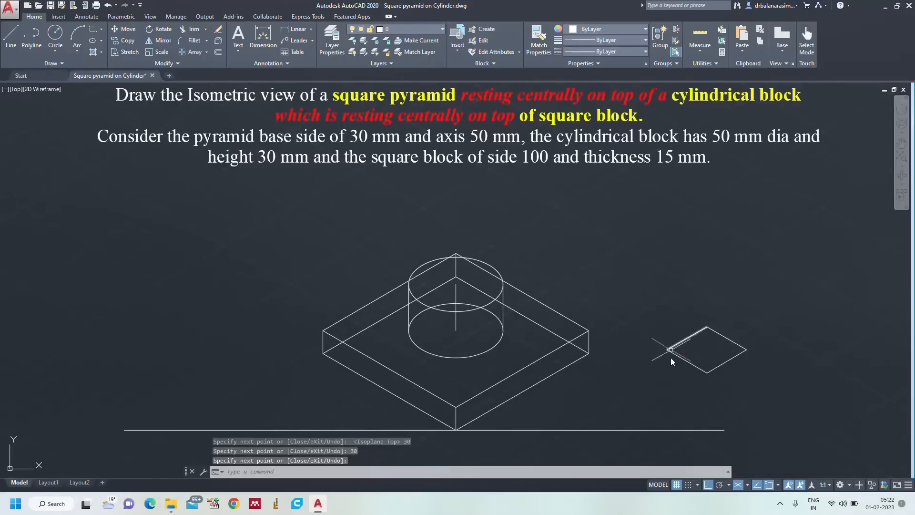
Join the four sides of the pyramid's base into a single polyline.
mouse_move(750, 320)
left_mouse_down()
mouse_move(676, 394)
mouse_move(751, 400)
left_mouse_up()
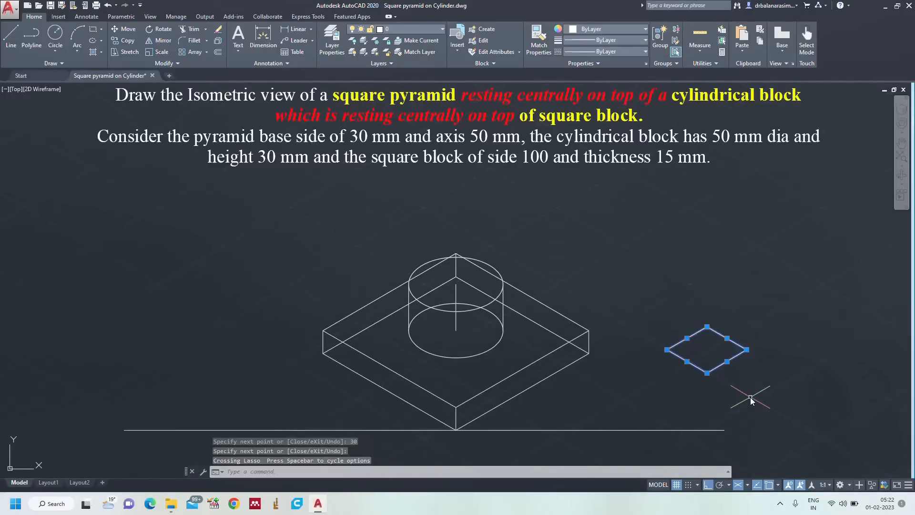
type("J")
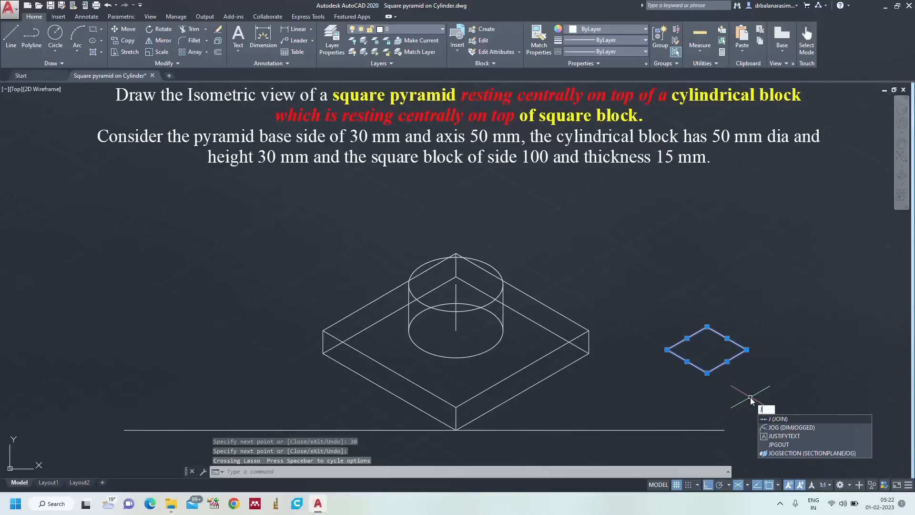
key("Return")
Draw the pyramid's 50 mm vertical axis upward from the centre of its base, using the right isoplane.
type("l")
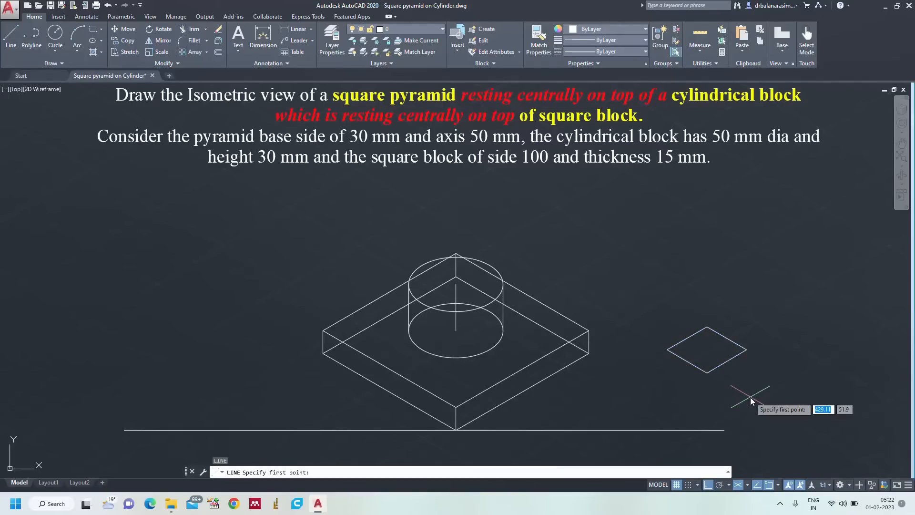
key("Return")
left_click(707, 350)
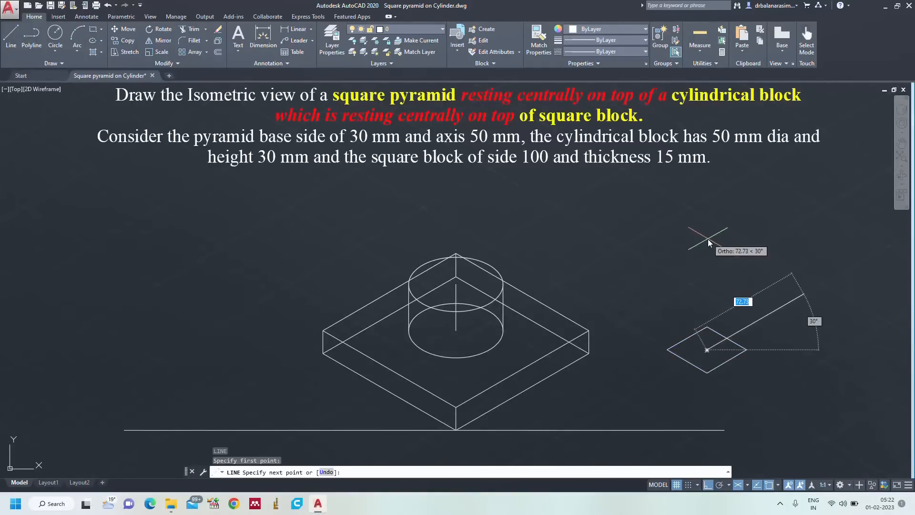
key("F5")
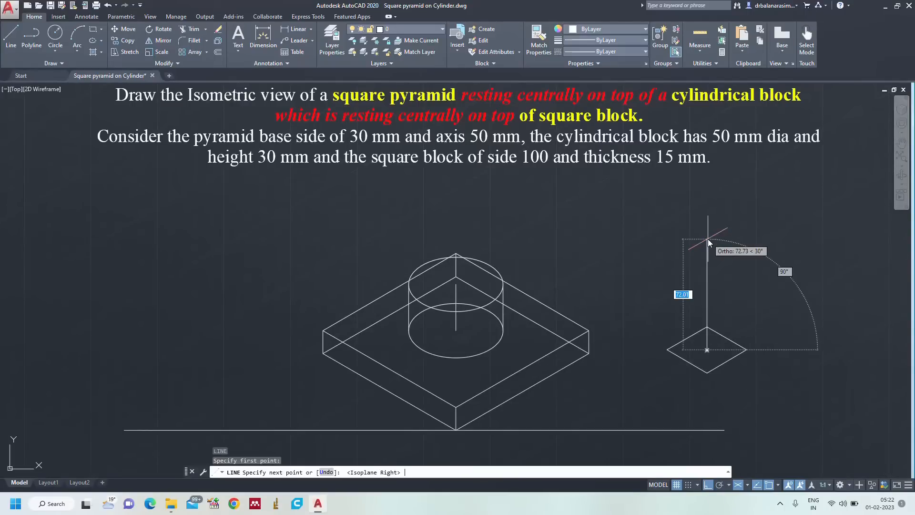
type("50")
key("Return")
key("Return")
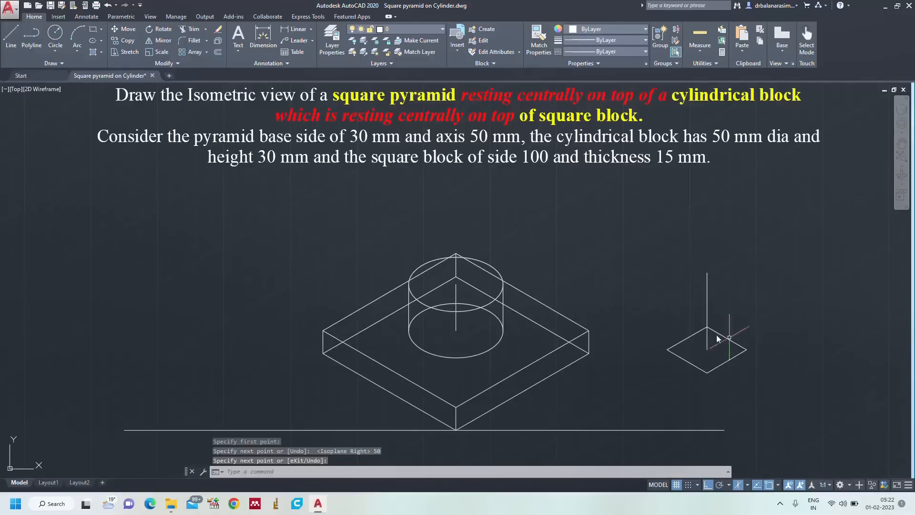
Draw the pyramid's two outer slant edges from the left and right base corners to the top of the axis.
key("Return")
left_click(669, 349)
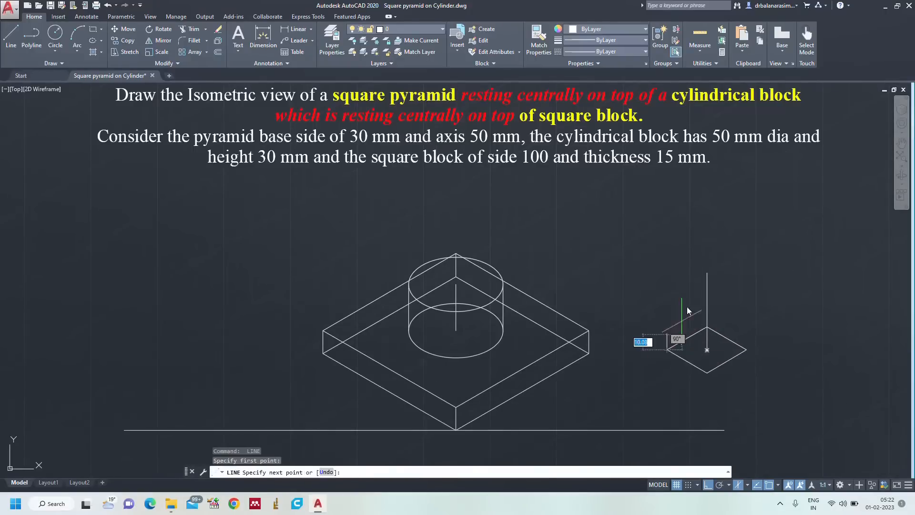
left_click(707, 273)
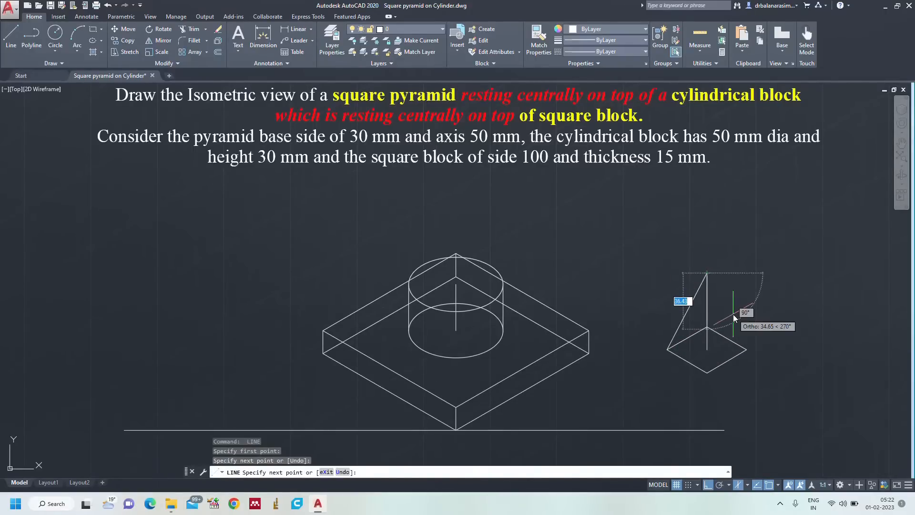
key("Return")
key("Return")
left_click(748, 349)
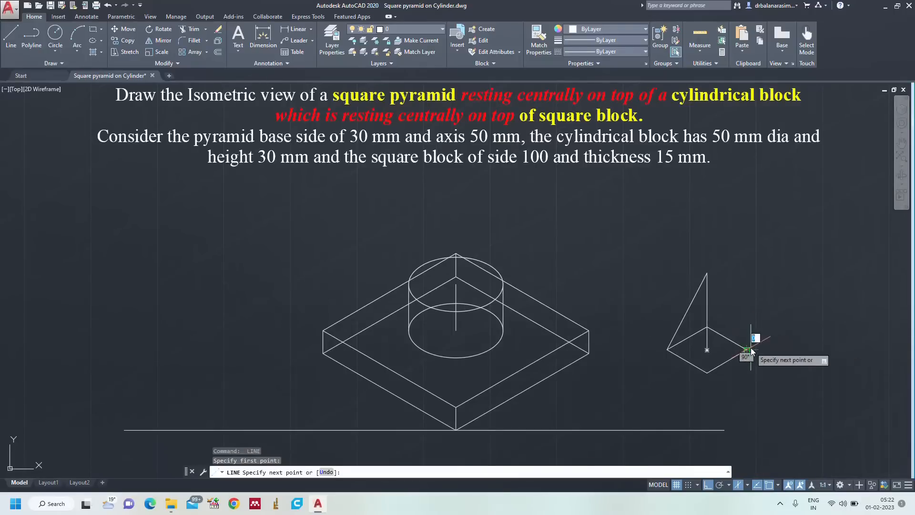
left_click(707, 273)
key("Return")
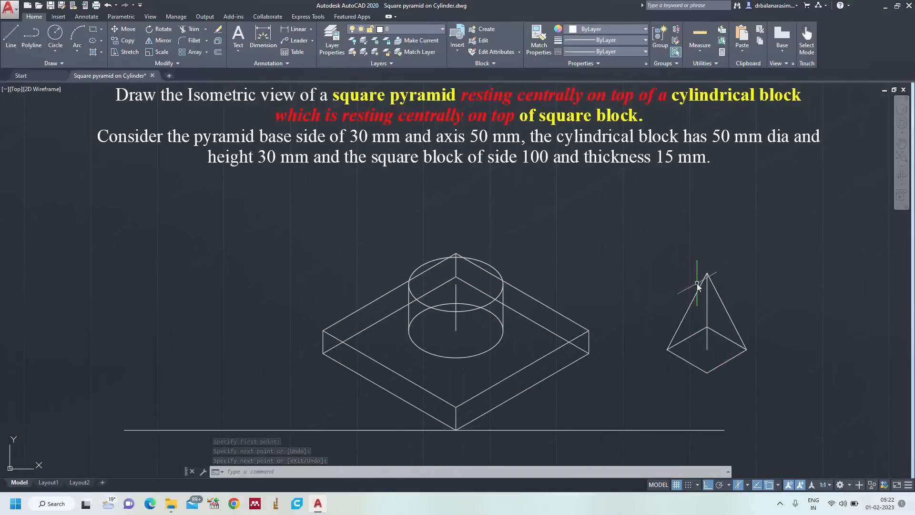
Stretch the lower end of the pyramid's axis line down to the front corner of the base to form the front slant edge.
left_click(708, 299)
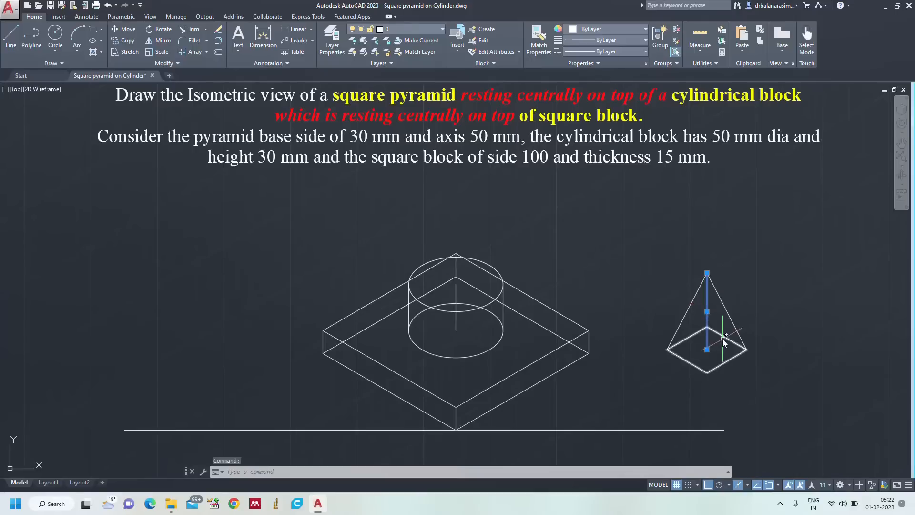
left_click(707, 349)
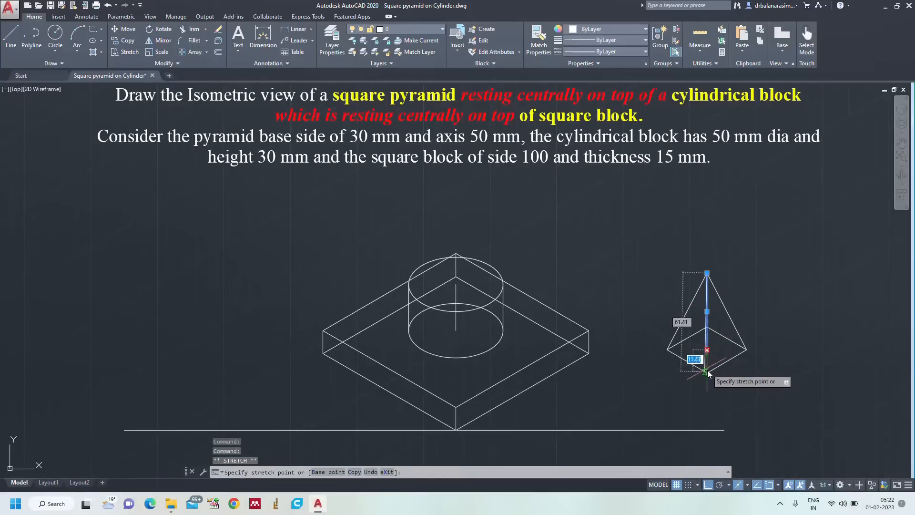
left_click(708, 373)
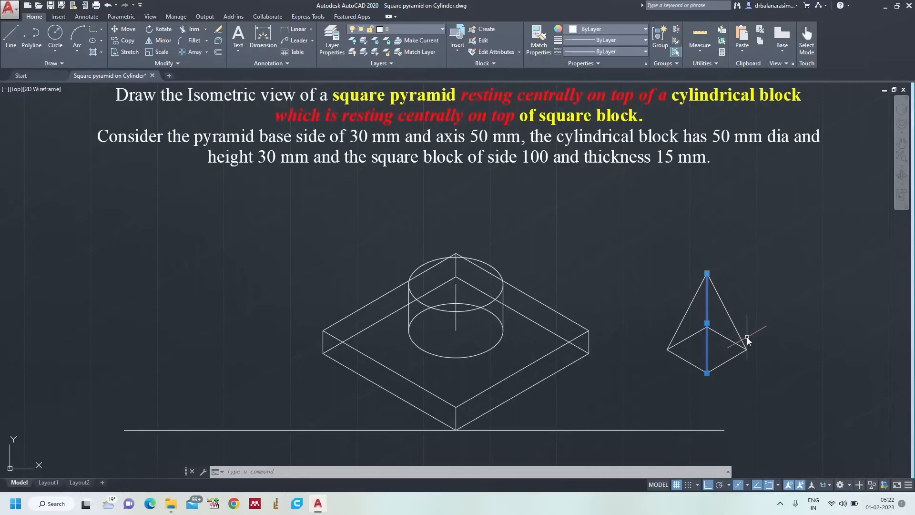
key("Escape")
Move the whole pyramid from the centre of its base to the centre of the cylinder's top face.
key("Return")
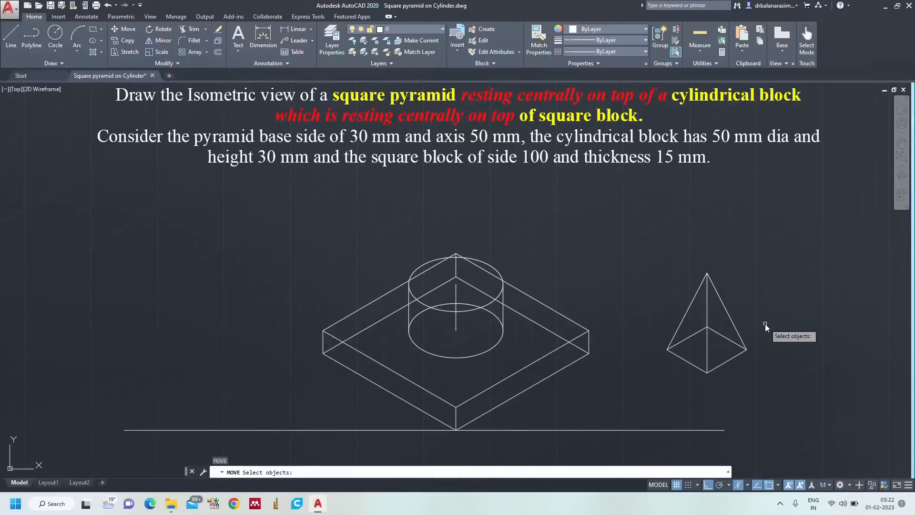
mouse_move(759, 284)
left_mouse_down()
mouse_move(661, 312)
mouse_move(829, 380)
left_mouse_up()
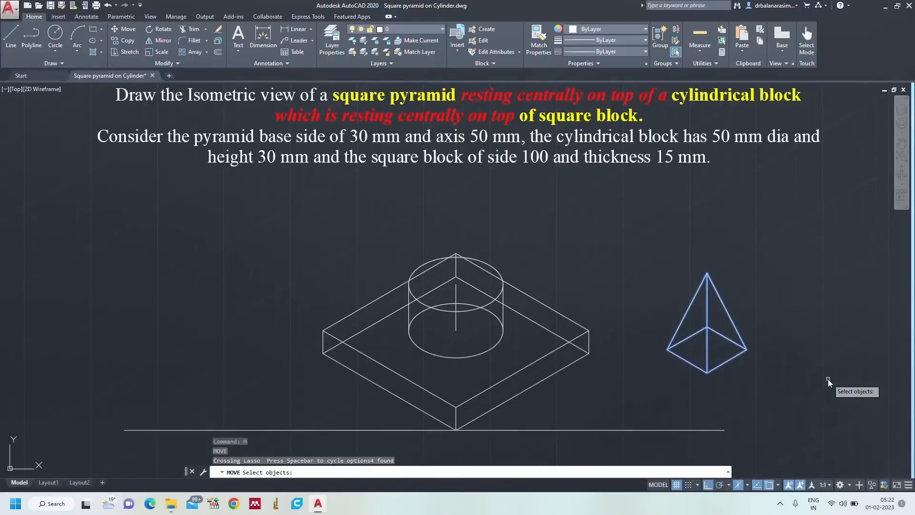
key("Return")
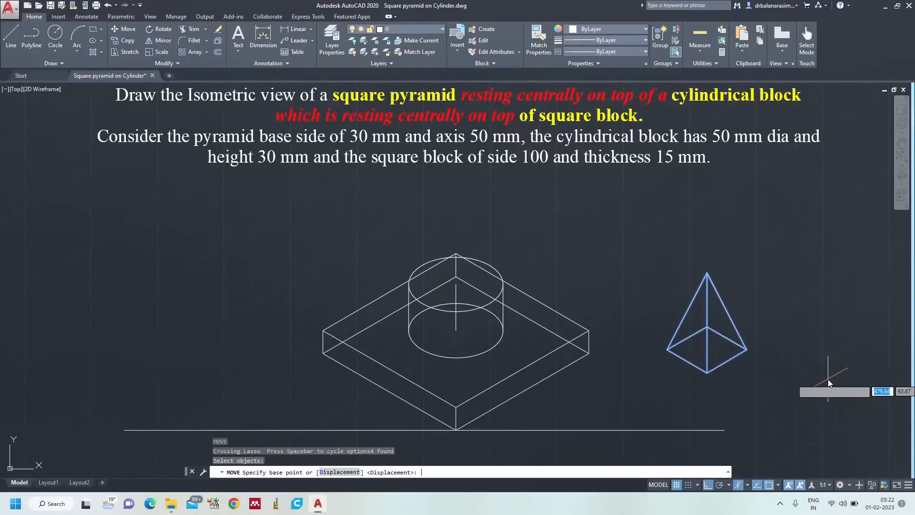
left_click(707, 350)
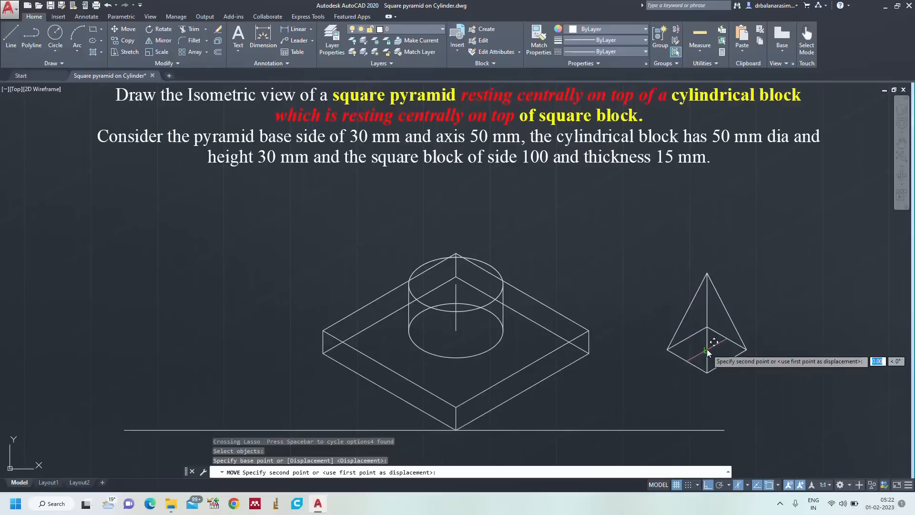
left_click(456, 281)
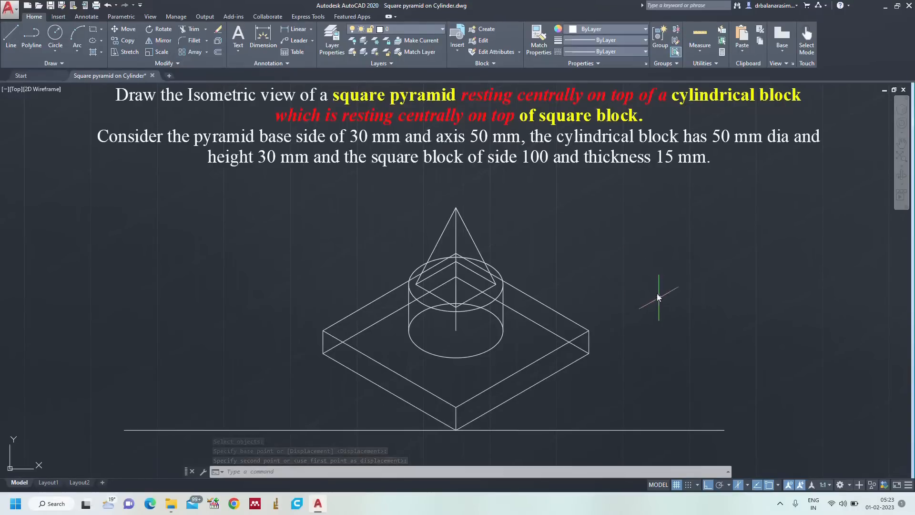
Change the colour of the square block's outlines and its left and right vertical edges to red.
mouse_move(654, 283)
left_mouse_down()
mouse_move(582, 339)
mouse_move(496, 382)
mouse_move(535, 409)
left_mouse_up()
mouse_move(356, 270)
left_mouse_down()
mouse_move(348, 363)
mouse_move(320, 391)
left_mouse_up()
left_click(347, 368)
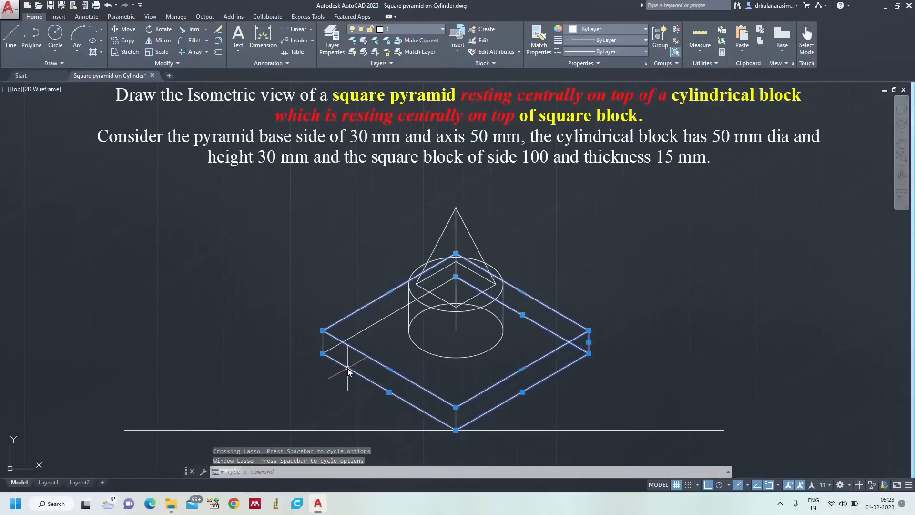
left_click(334, 350)
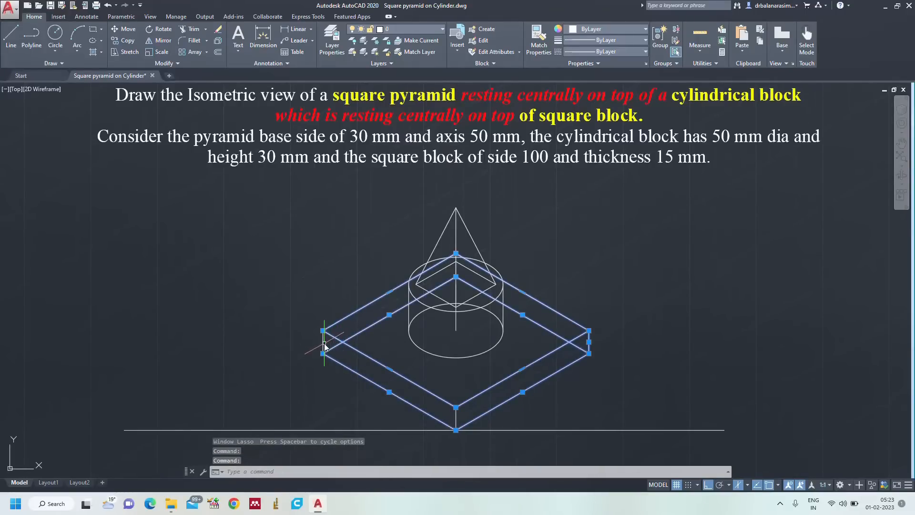
left_click(325, 347)
left_click(320, 348)
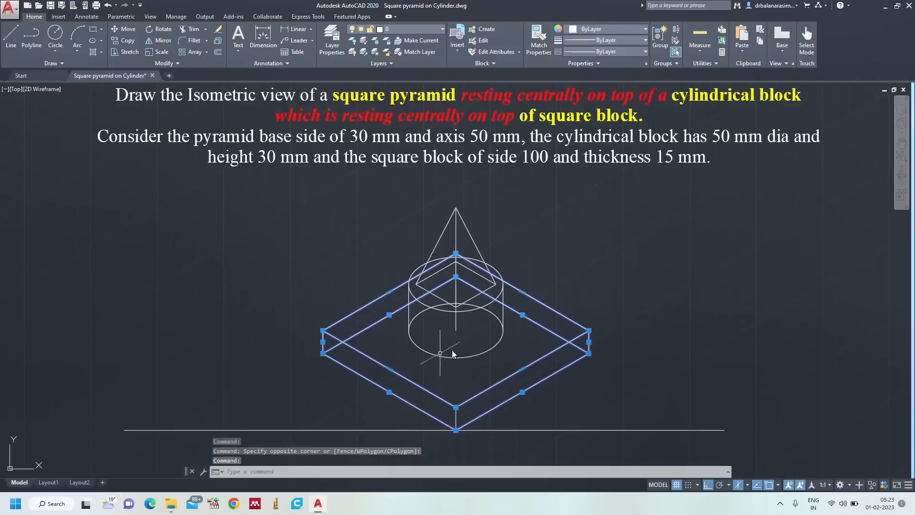
left_click(618, 32)
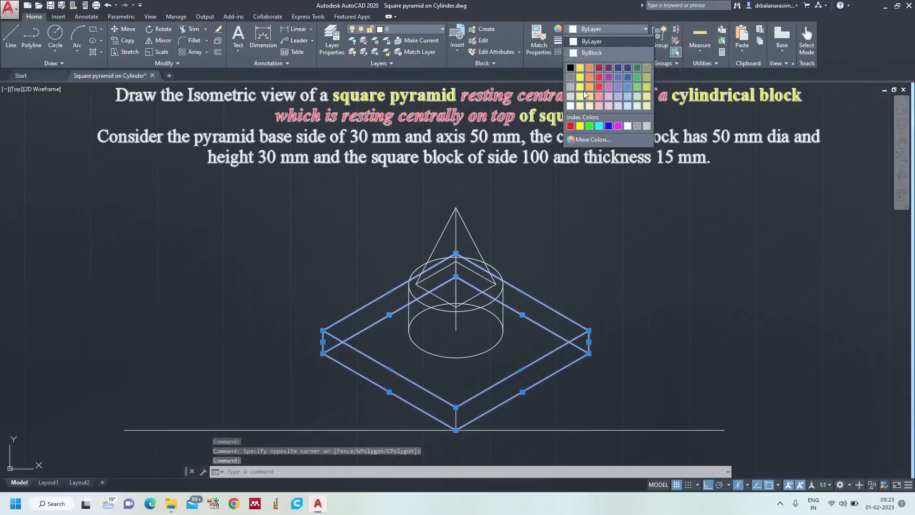
left_click(570, 126)
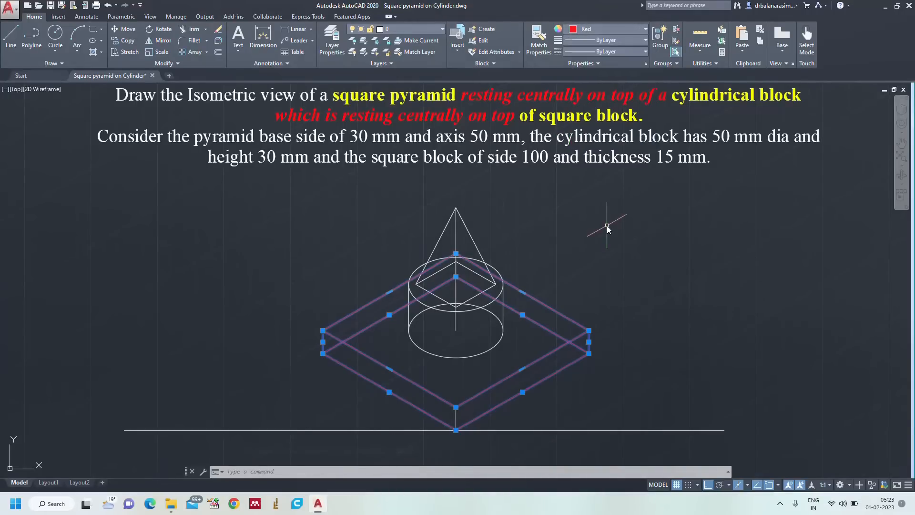
key("Escape")
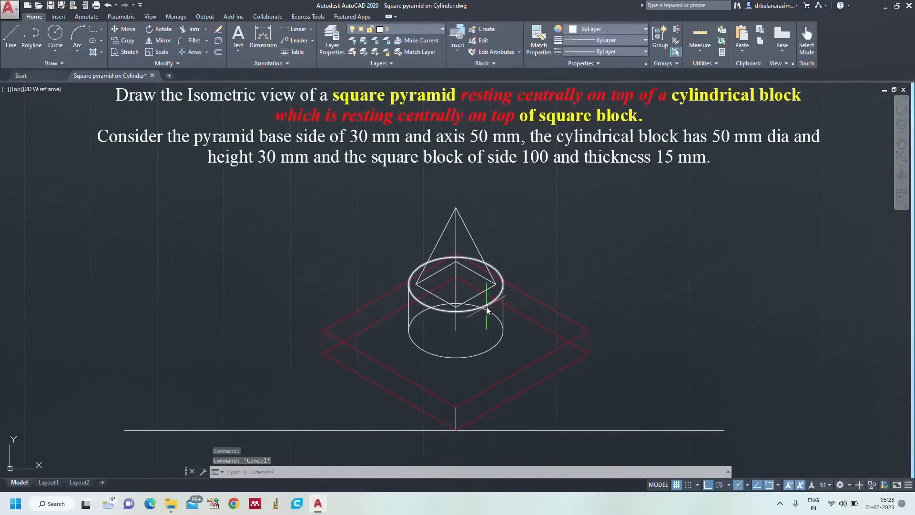
Change the colour of the cylinder's two ellipses and two vertical side lines to yellow.
left_click(487, 309)
left_click(496, 316)
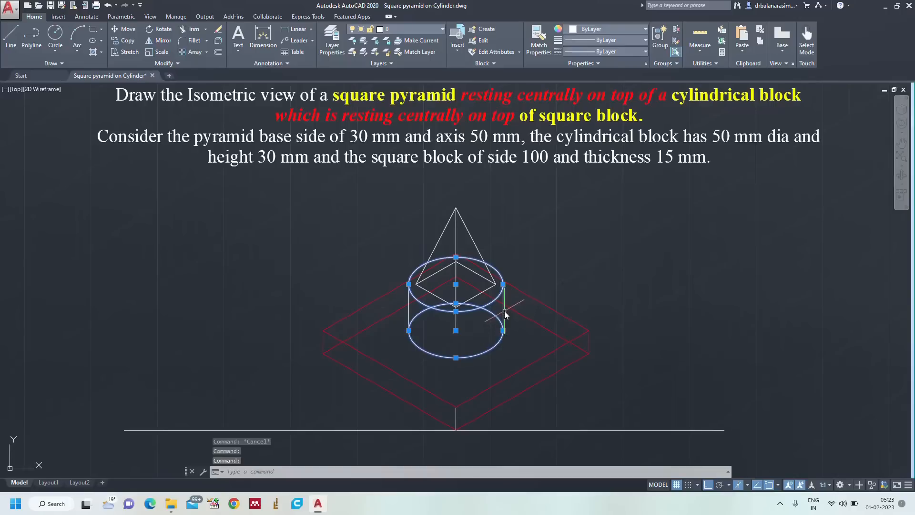
left_click(504, 315)
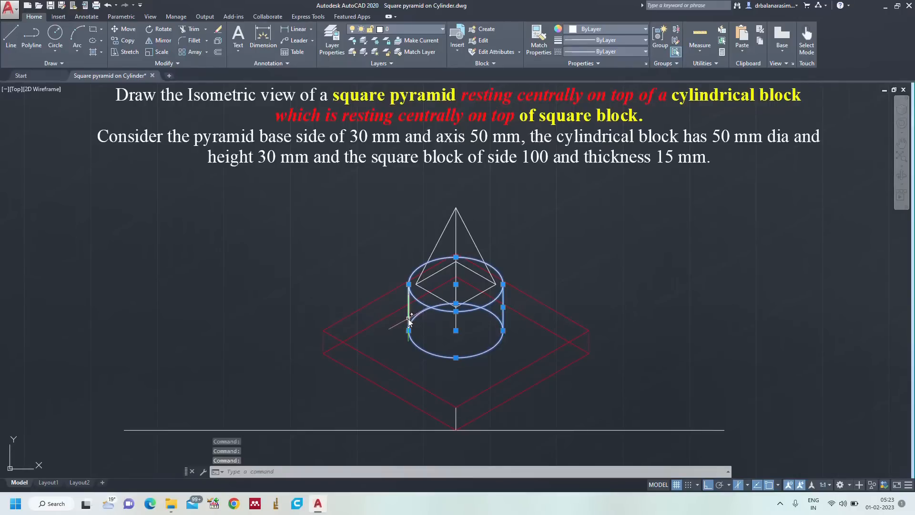
left_click(604, 30)
left_click(581, 125)
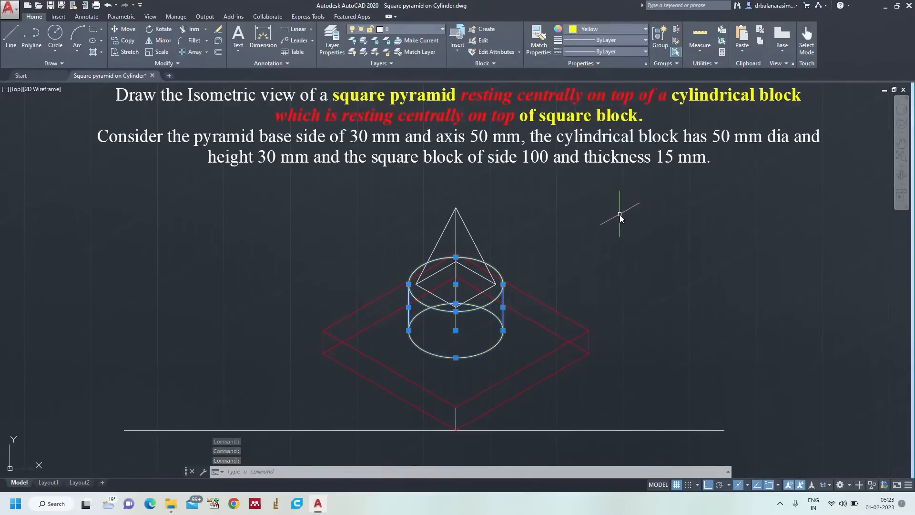
key("Escape")
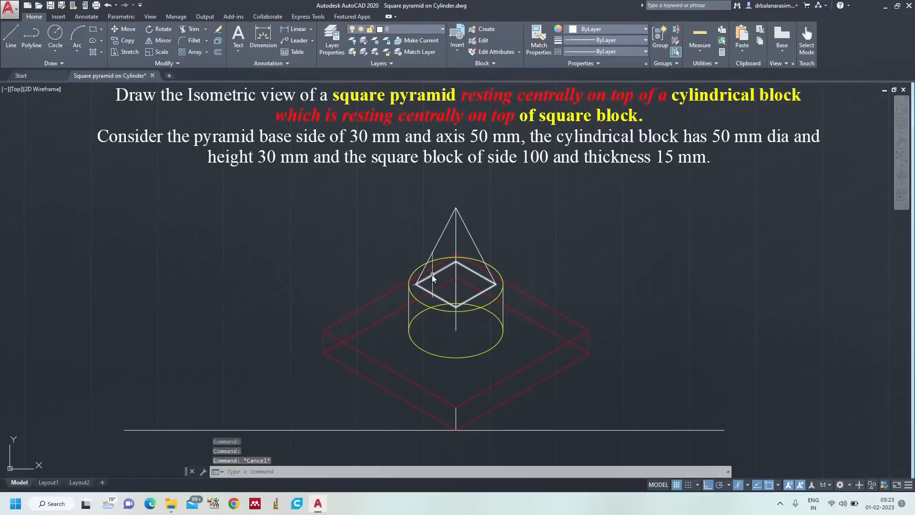
Set the colour of the pyramid's base and slant edges to white.
left_click(476, 272)
left_click(472, 238)
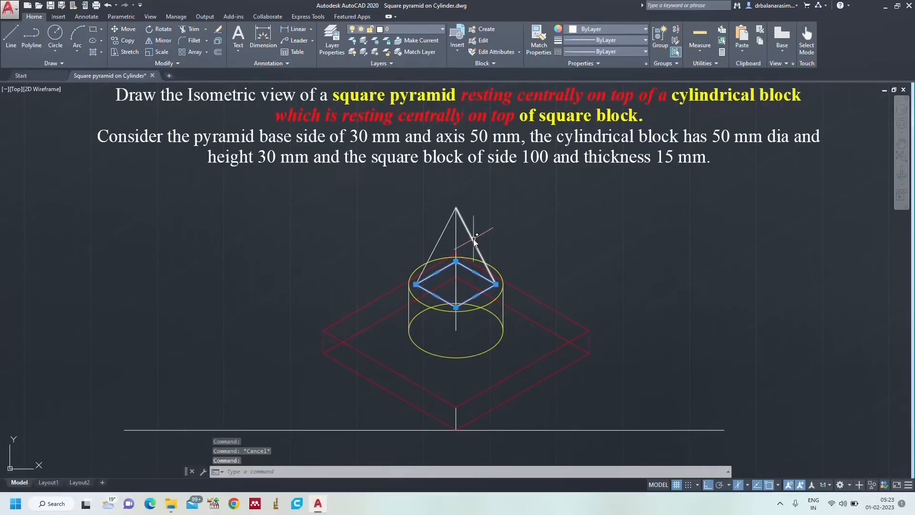
left_click(444, 231)
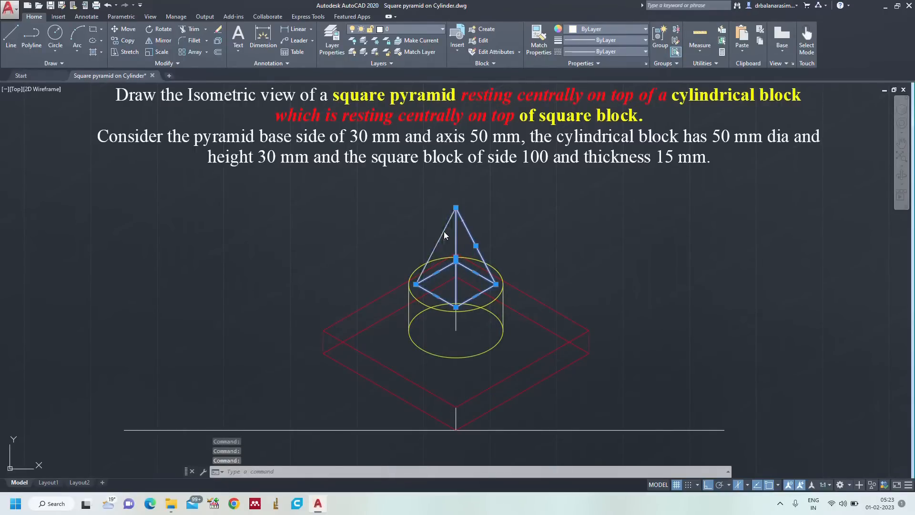
left_click(600, 26)
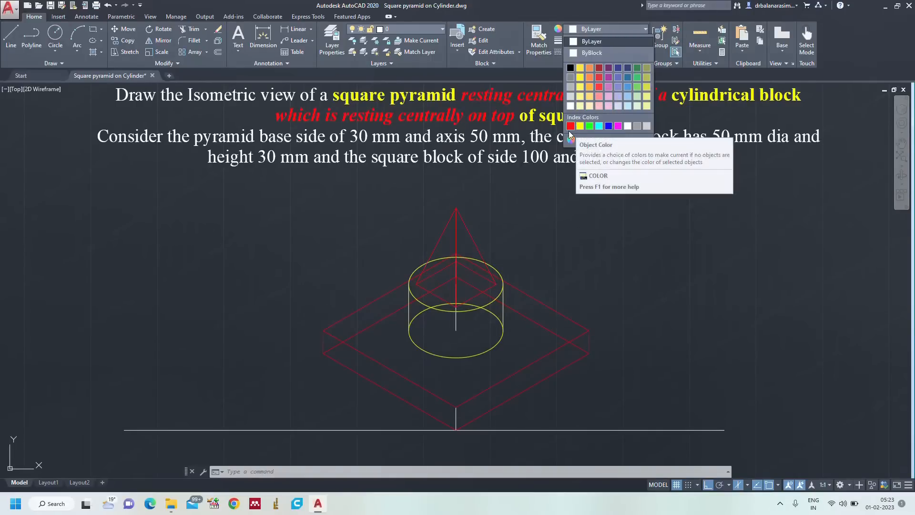
left_click(628, 127)
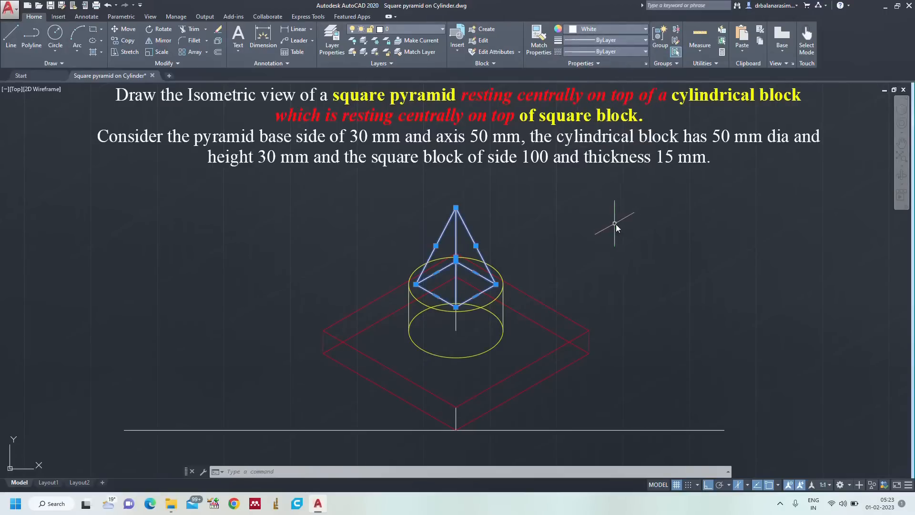
key("Escape")
Set the lineweight of the pyramid, cylinder and square block lines to 0.30 mm.
mouse_move(604, 203)
left_mouse_down()
mouse_move(431, 245)
mouse_move(365, 369)
mouse_move(453, 416)
mouse_move(667, 353)
left_mouse_up()
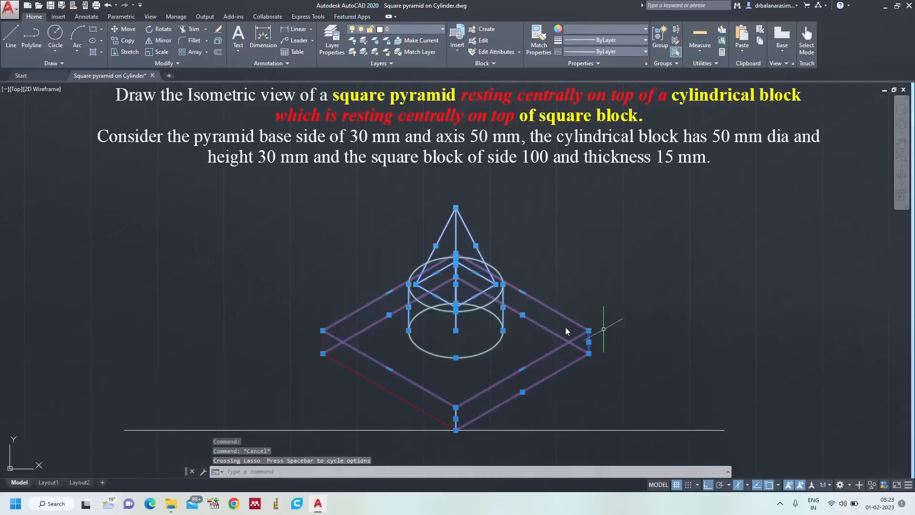
mouse_move(379, 333)
left_mouse_down()
mouse_move(399, 382)
mouse_move(389, 292)
mouse_move(296, 363)
mouse_move(386, 392)
left_mouse_up()
left_click(627, 40)
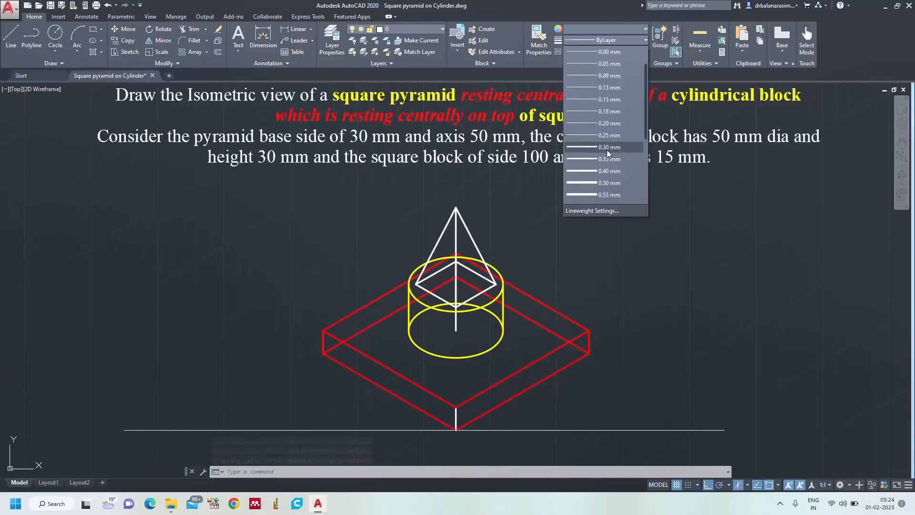
left_click(607, 150)
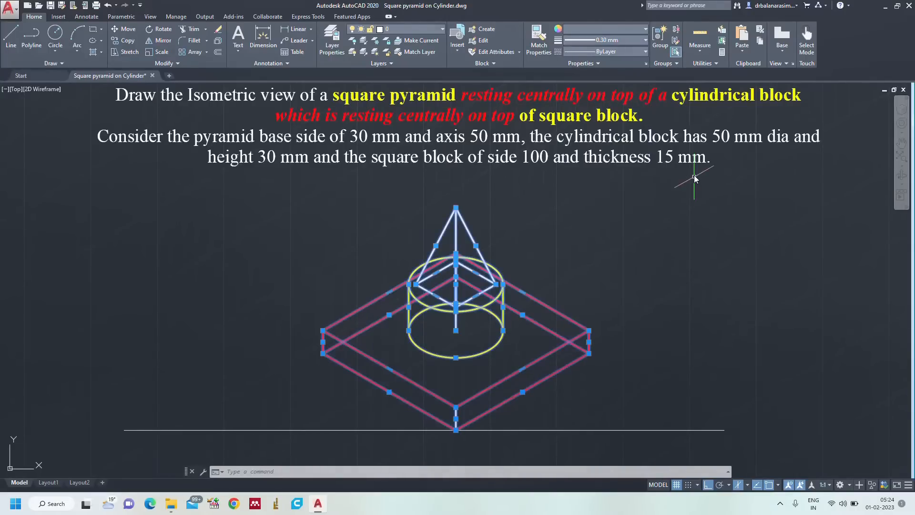
key("Escape")
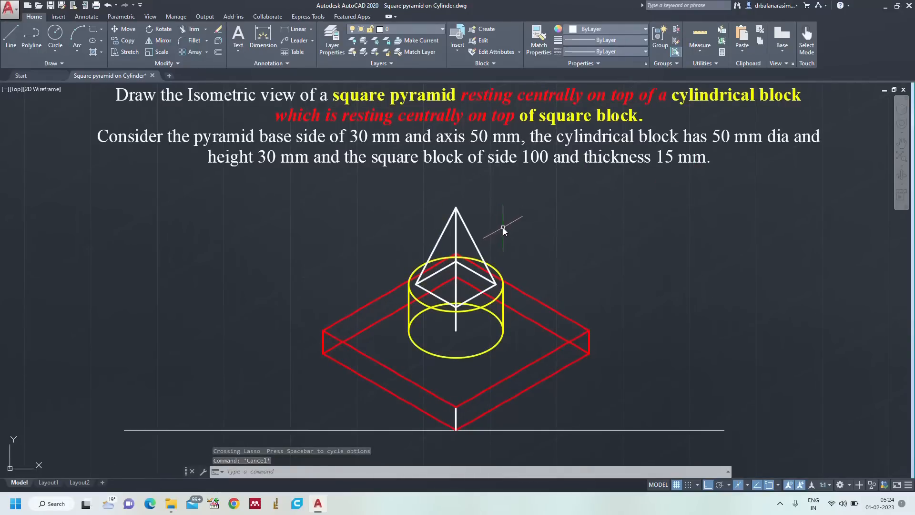
Trim the rear arc of the cylinder's top ellipse between the pyramid's two outer slant edges.
scroll(497, 240, "up", 2)
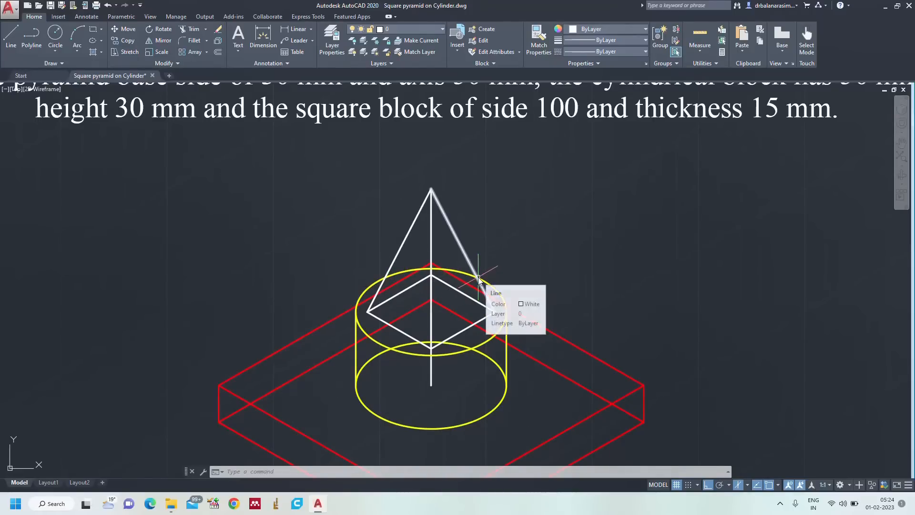
type("TR")
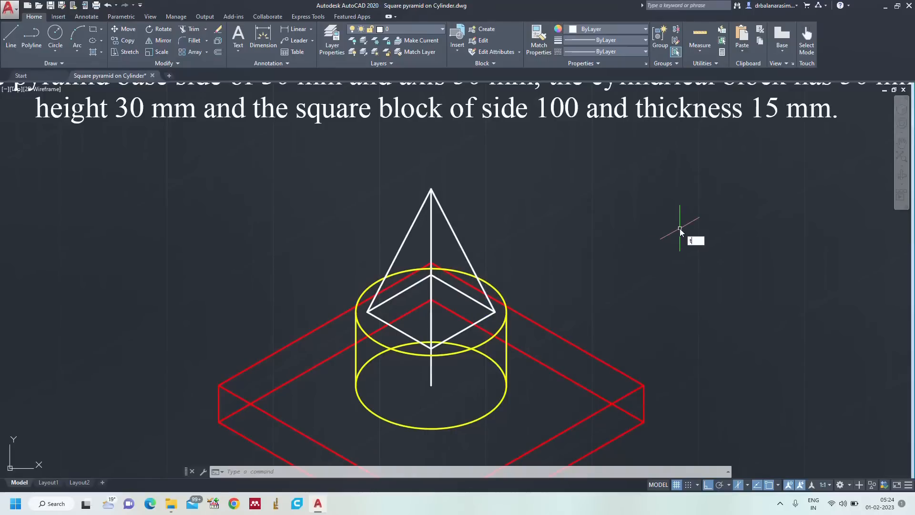
key("Return")
key("Return")
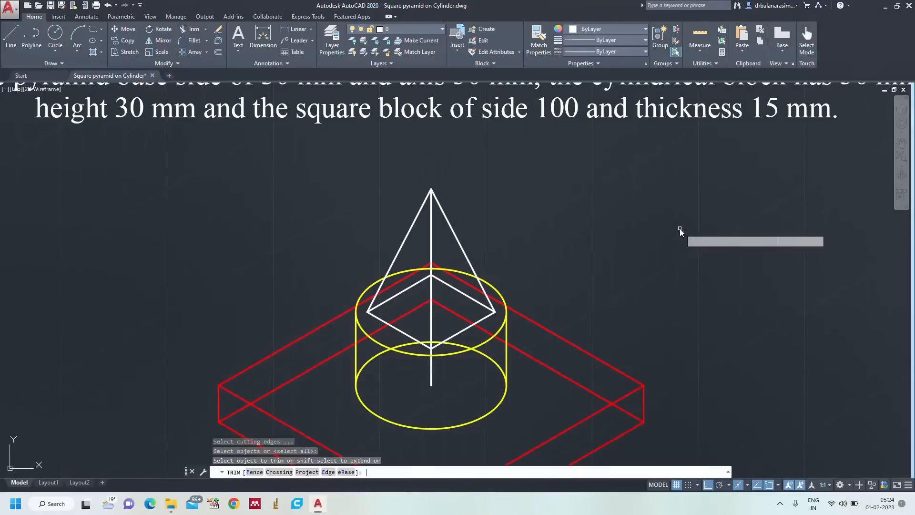
left_click(403, 273)
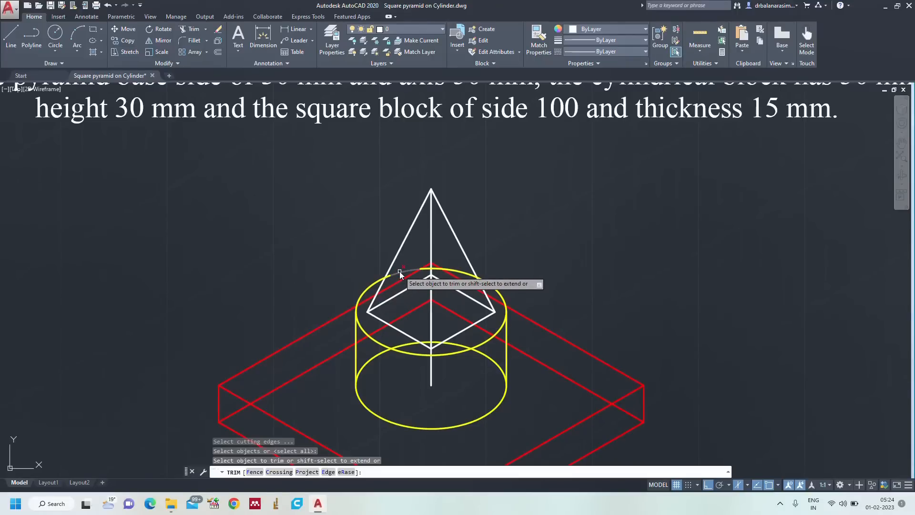
left_click(425, 269)
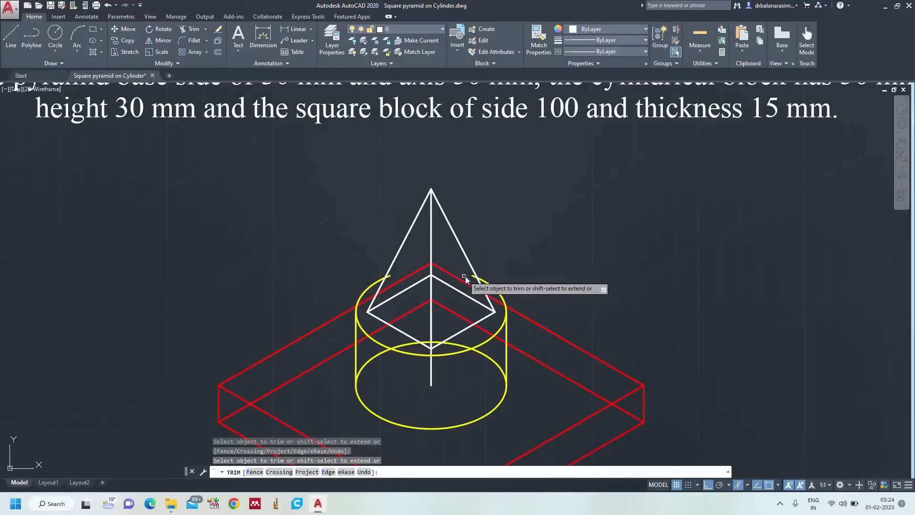
scroll(475, 279, "up", 4)
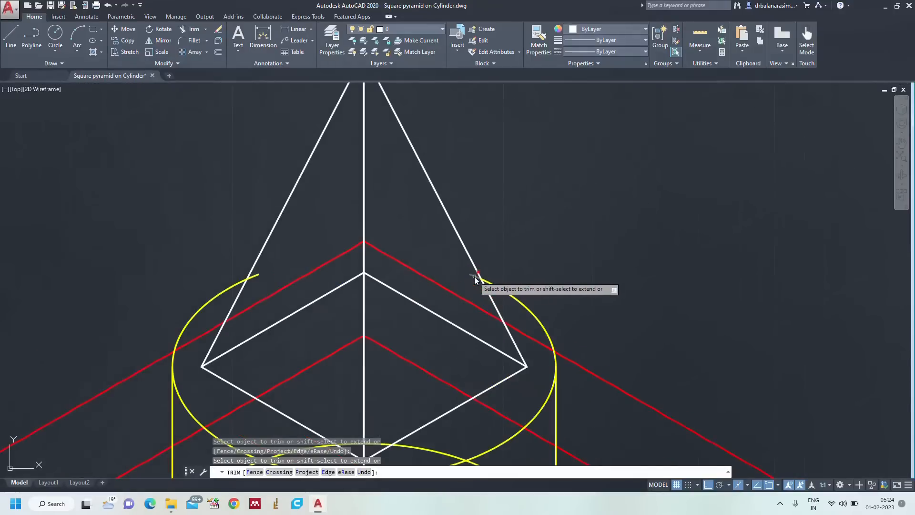
left_click(257, 276)
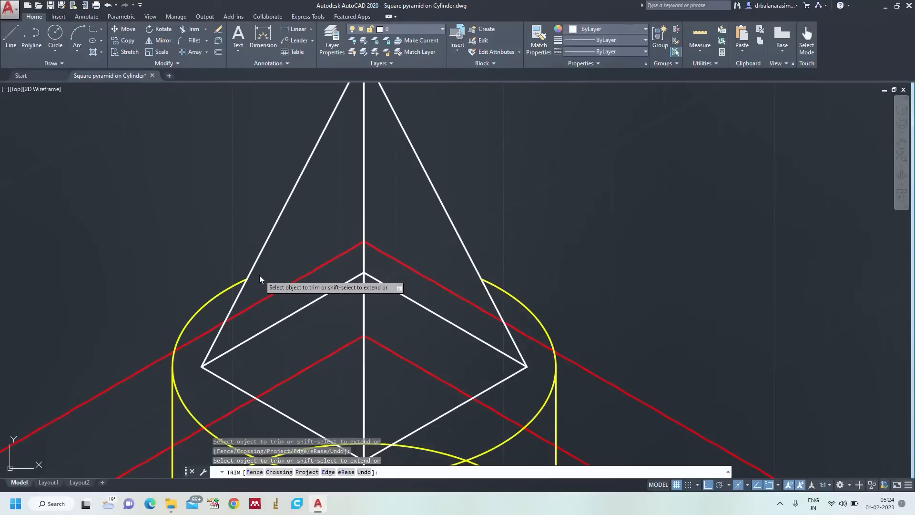
scroll(536, 238, "down", 2)
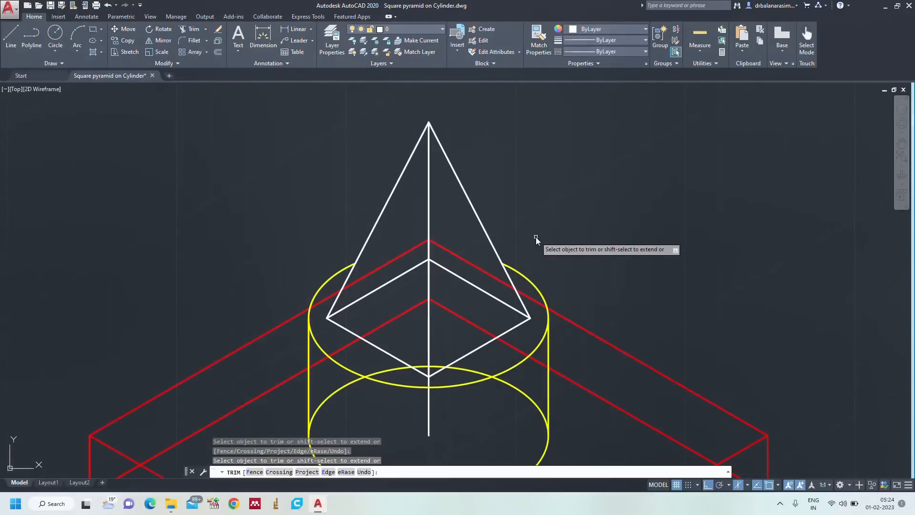
key("Escape")
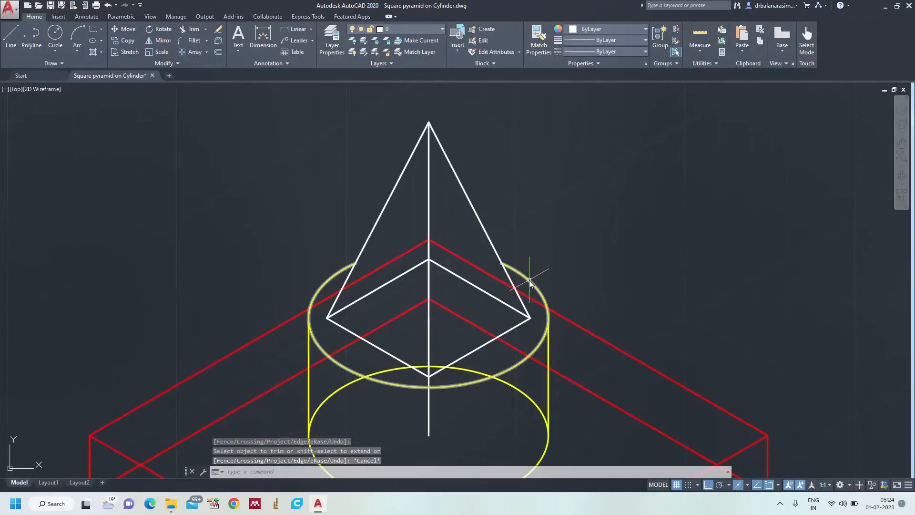
key("Escape")
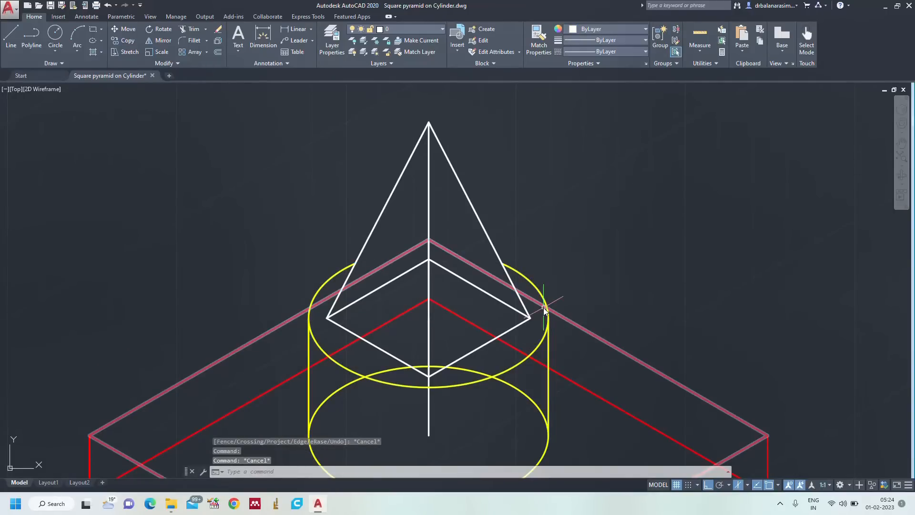
type("el")
key("Return")
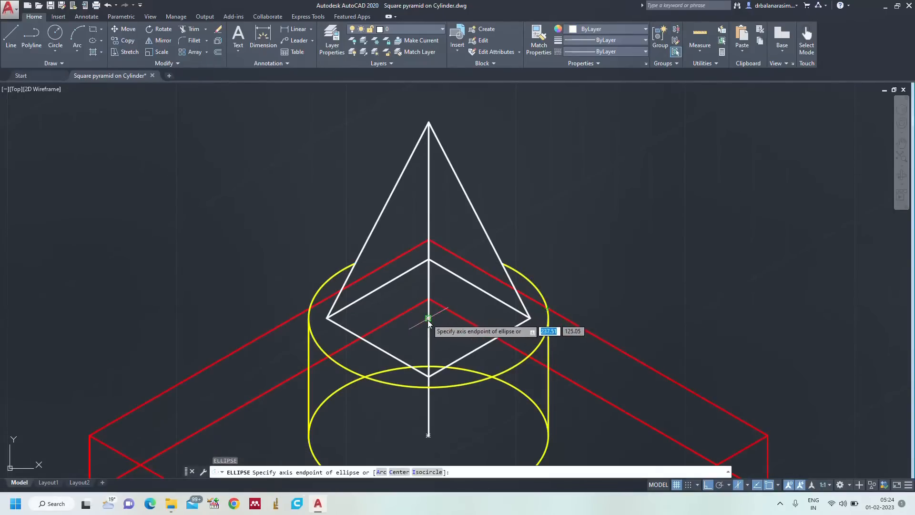
left_click(430, 317)
key("Escape")
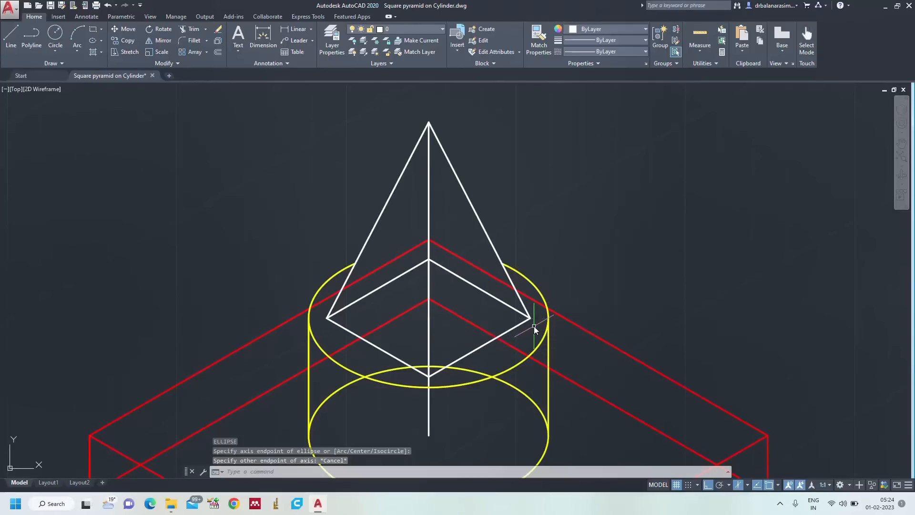
Draw an isocircle of radius 25 mm on the top isoplane, centred on the square block's rear bottom corner.
type("el")
key("Return")
type("i")
key("Return")
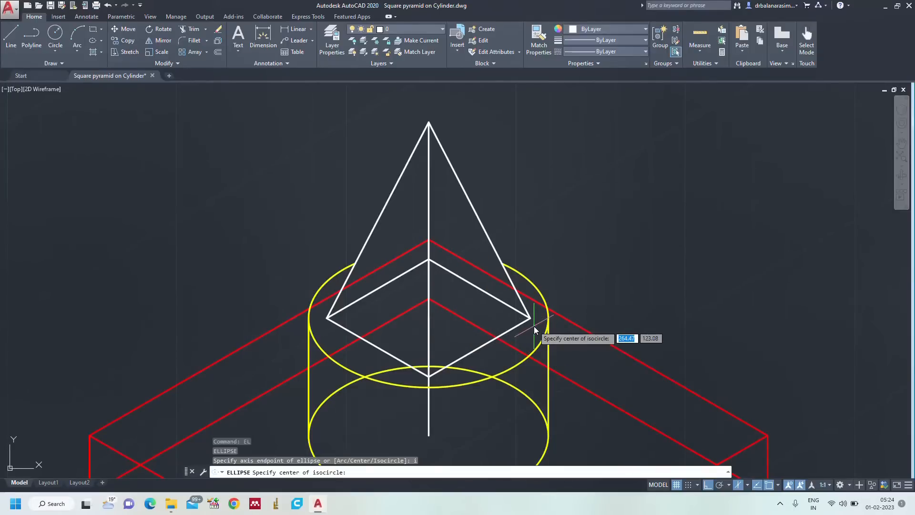
left_click(429, 299)
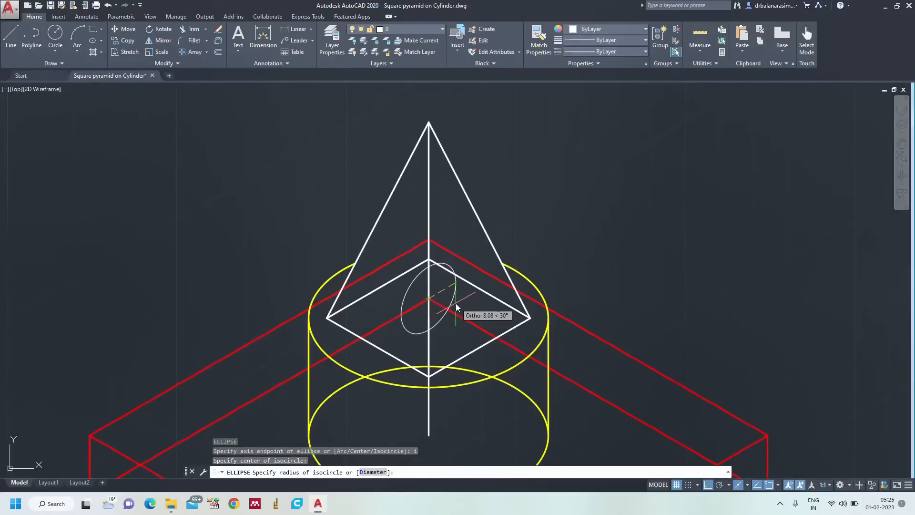
key("F5")
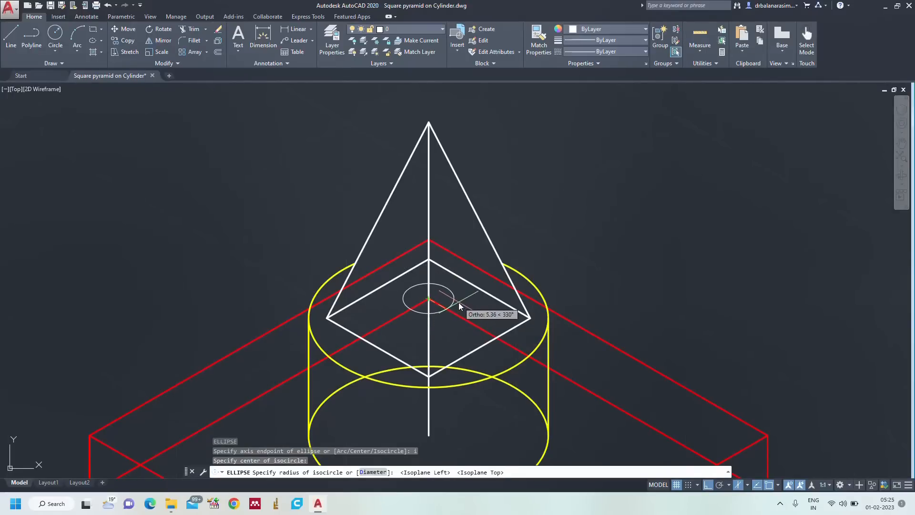
type("25")
key("Return")
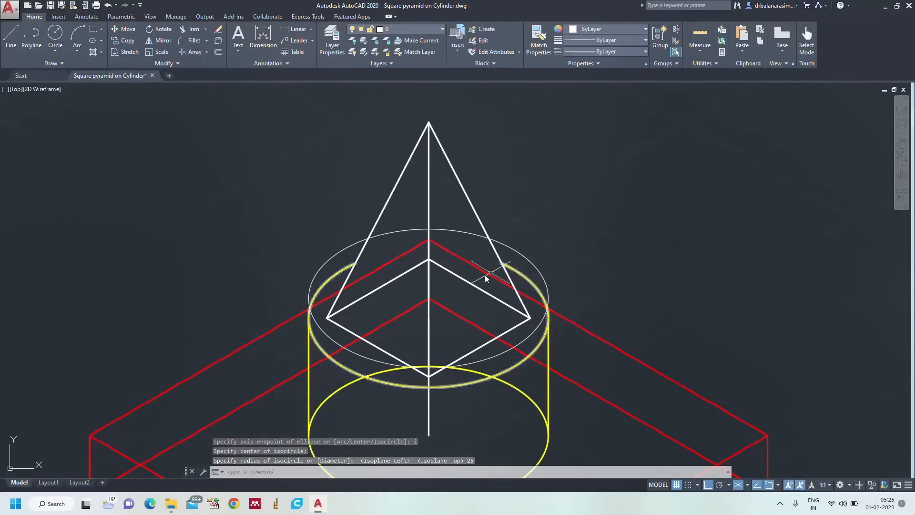
Erase the misplaced thin white isocircle above the cylinder's top face.
scroll(558, 259, "down", 2)
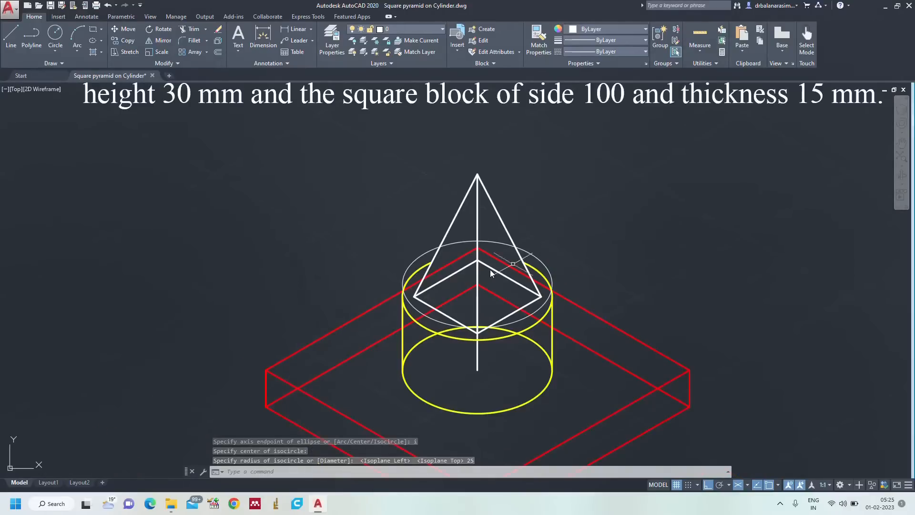
left_click(433, 249)
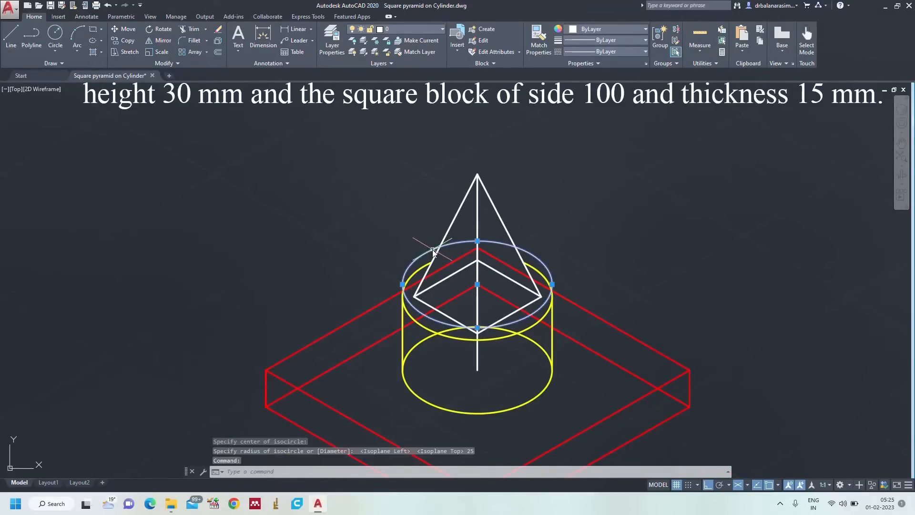
key("Delete")
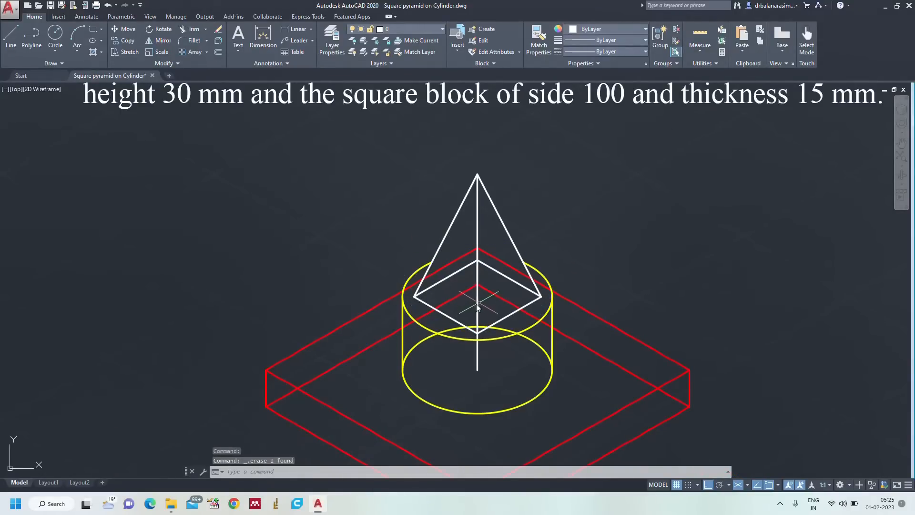
left_click(479, 359)
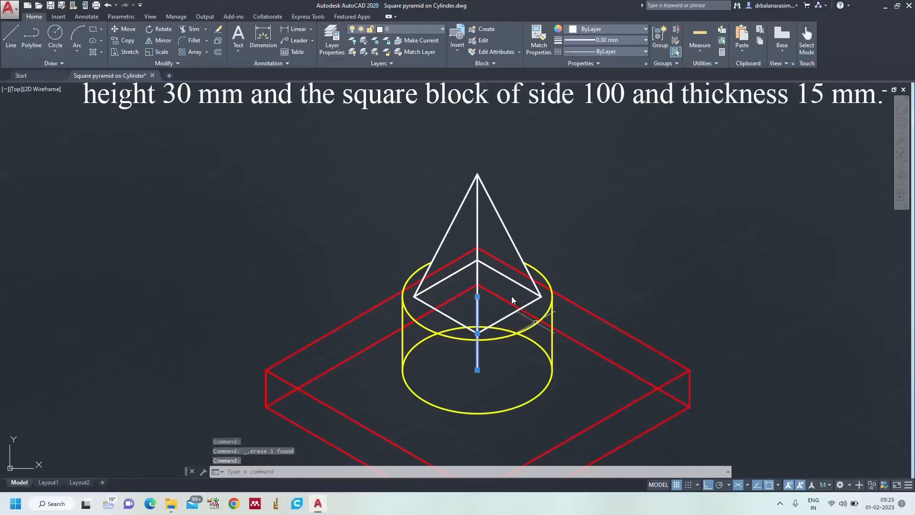
key("Escape")
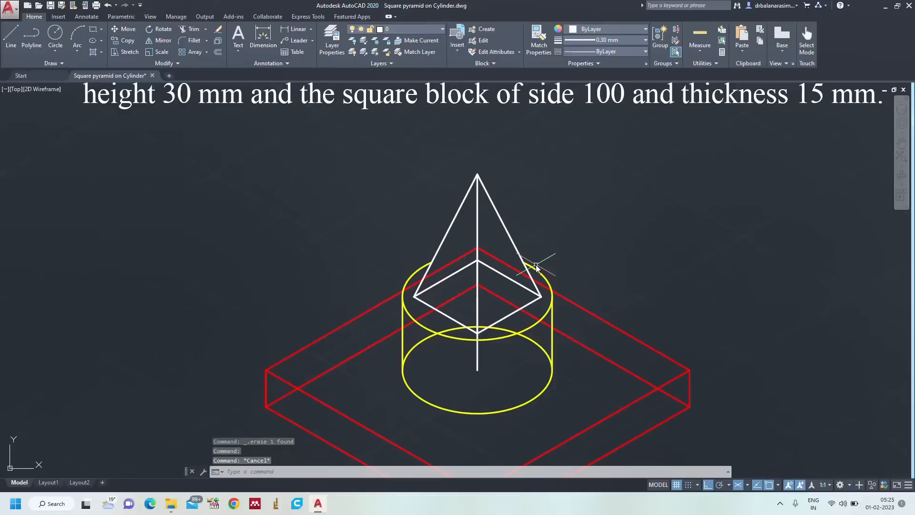
Draw an isocircle of radius 25 mm centred on the cylinder's top face, at the middle of the pyramid's base.
type("el")
key("Return")
type("i")
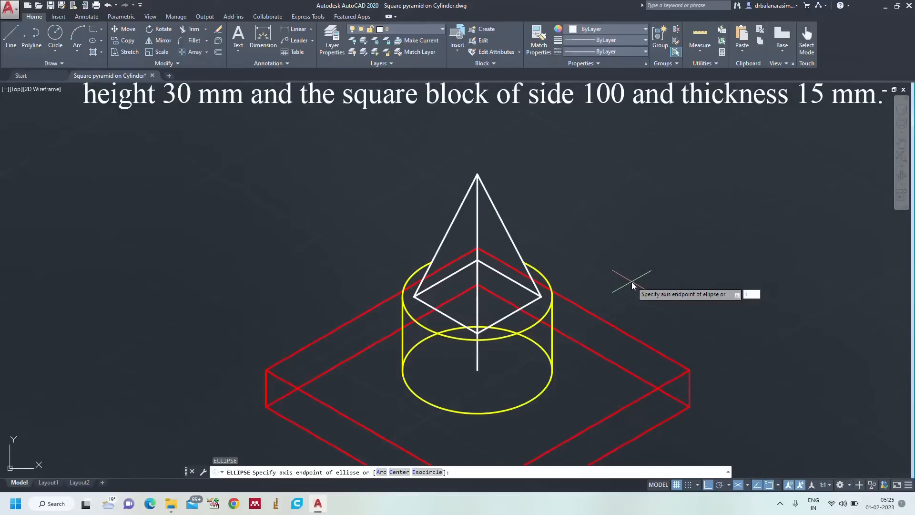
key("Return")
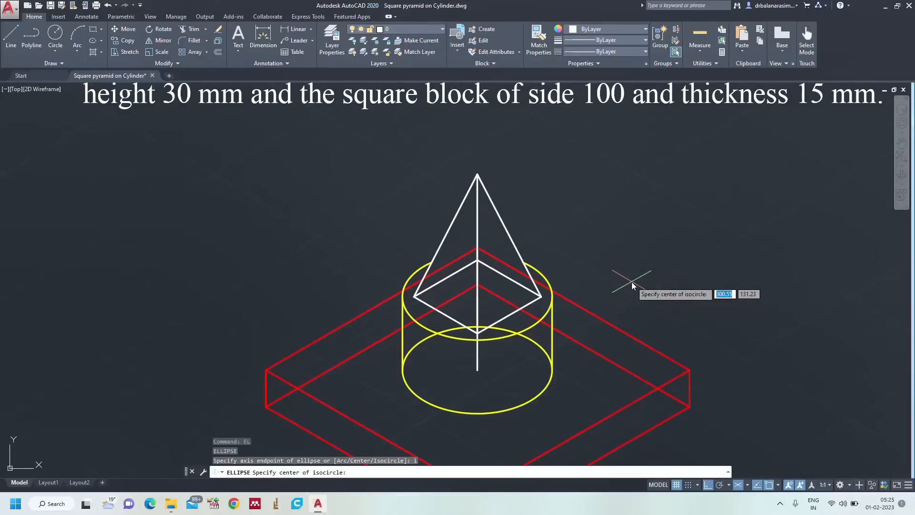
left_click(478, 297)
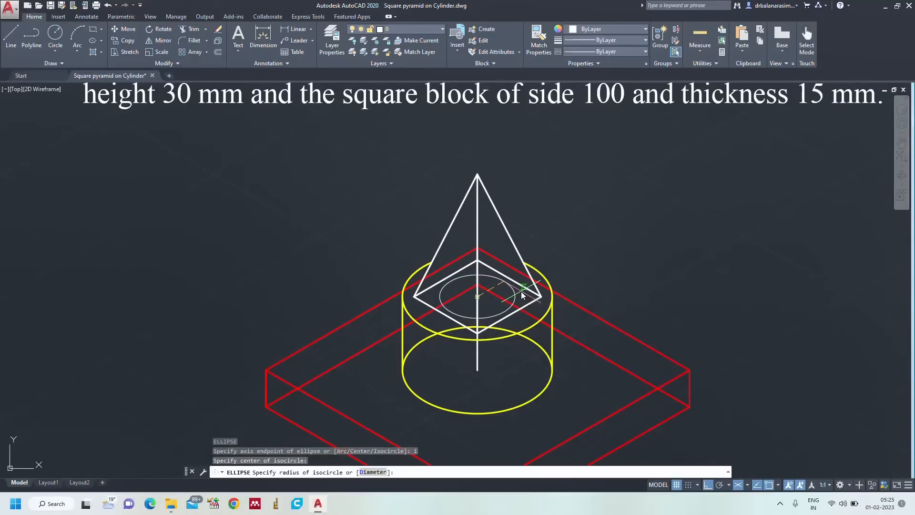
scroll(521, 292, "down", 2)
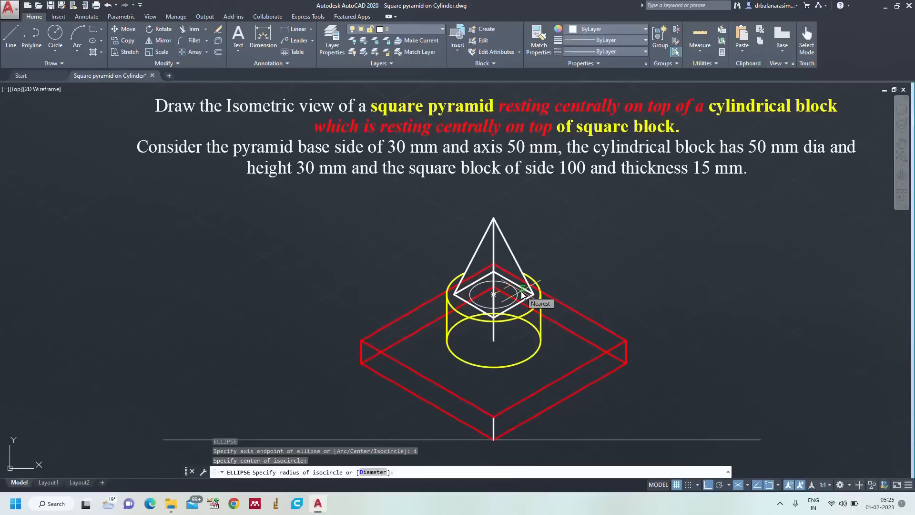
type("25")
key("Return")
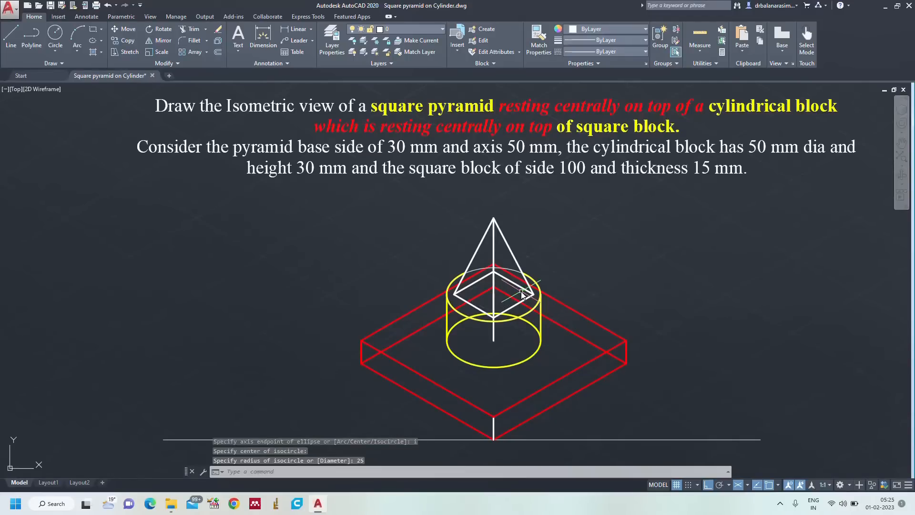
Trim the right and front part of the new isocircle where it overlaps the yellow top ellipse.
scroll(534, 281, "up", 2)
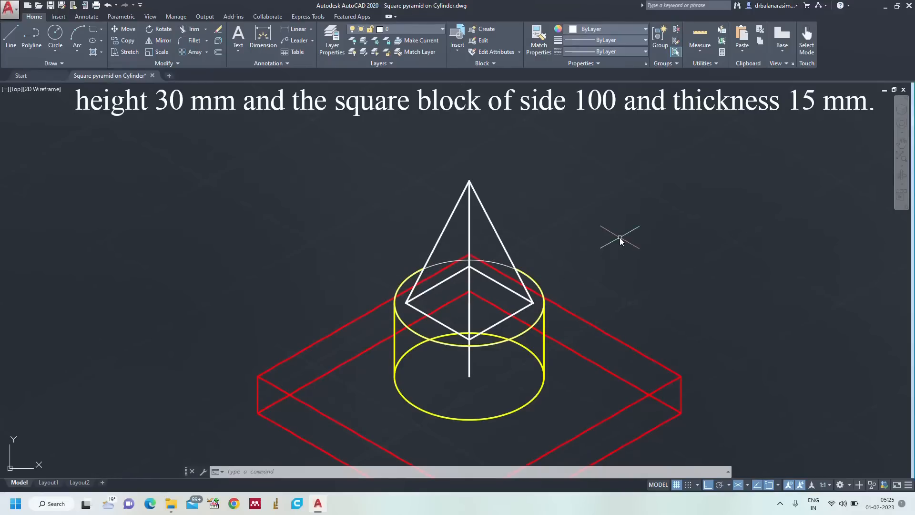
type("r")
key("Return")
key("Return")
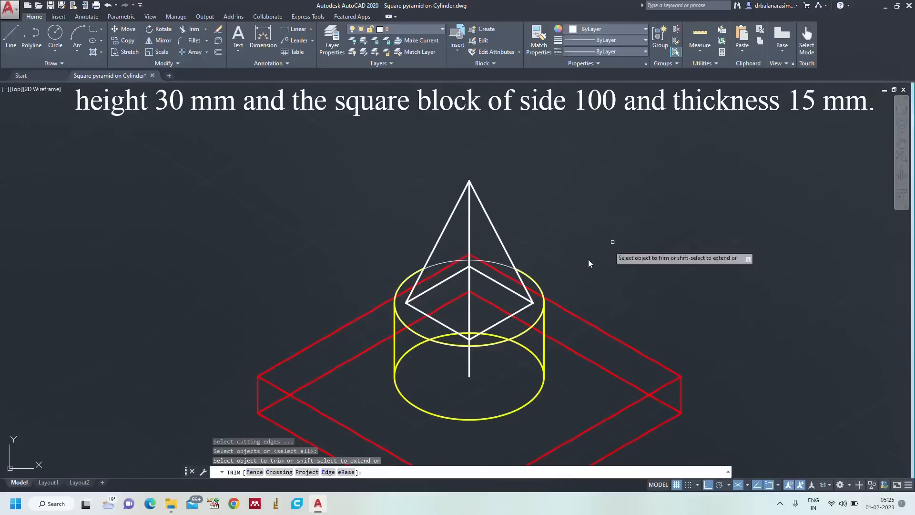
left_click(536, 286)
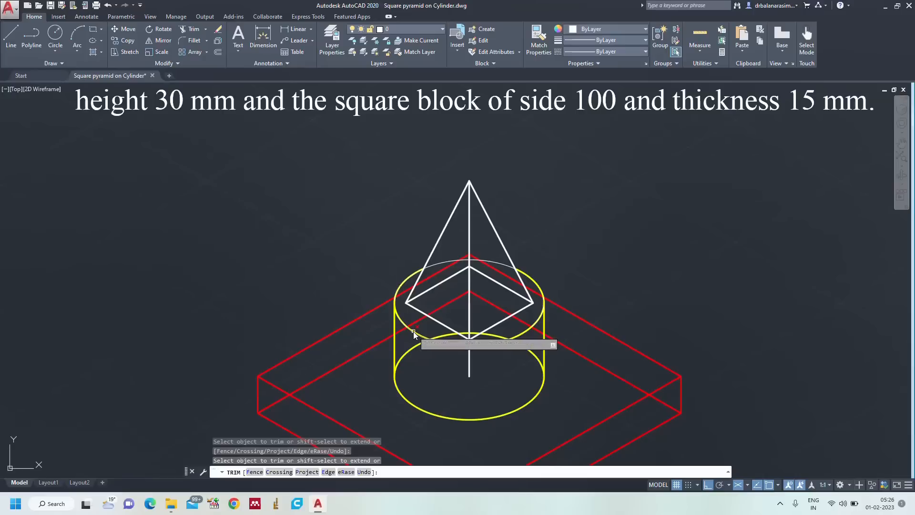
key("Escape")
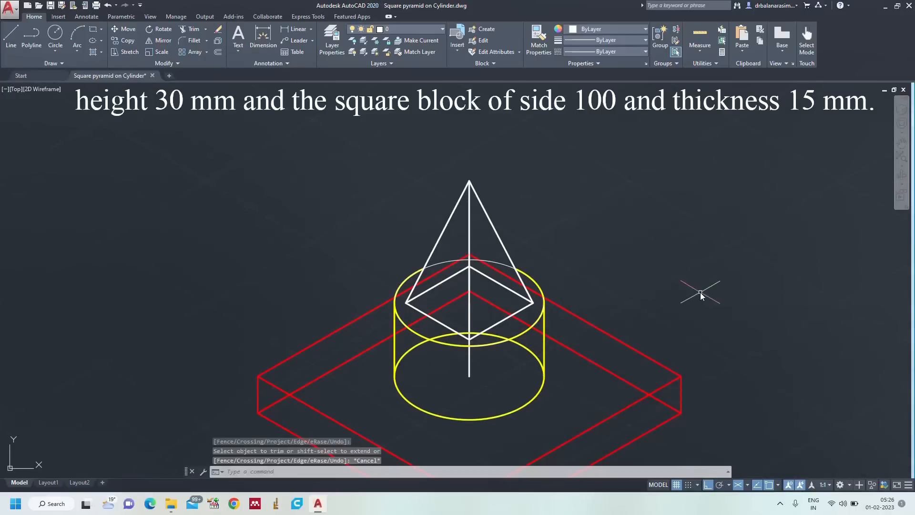
Trim the remaining left part of the new isocircle up to the pyramid's left slant edge.
left_click(500, 266)
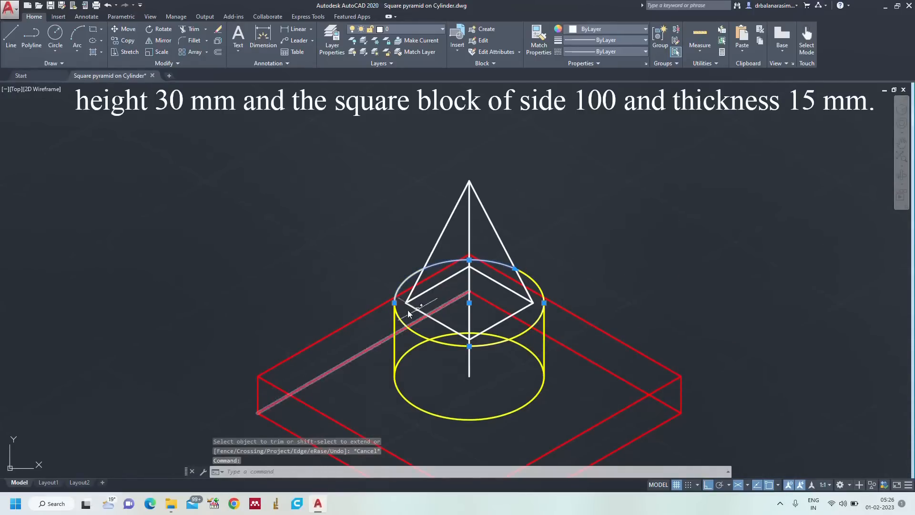
key("Escape")
key("Escape")
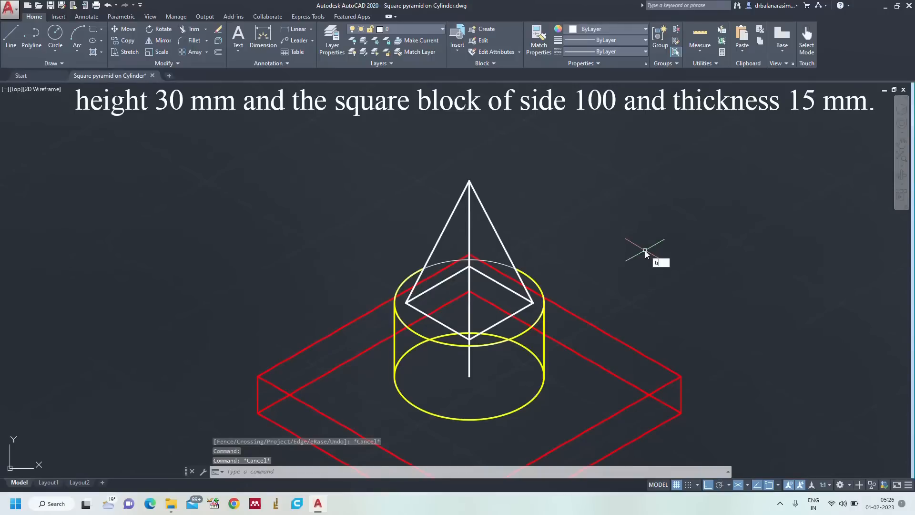
key("Return")
key("Return")
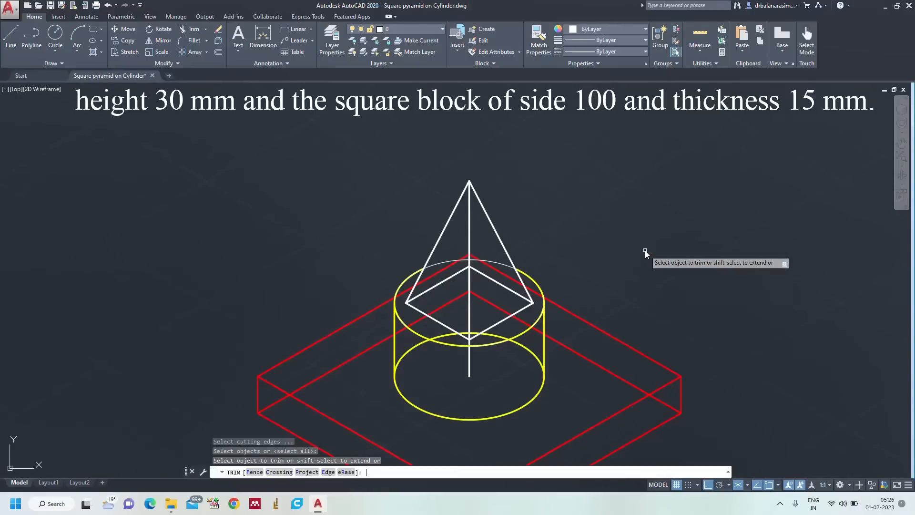
left_click(398, 290)
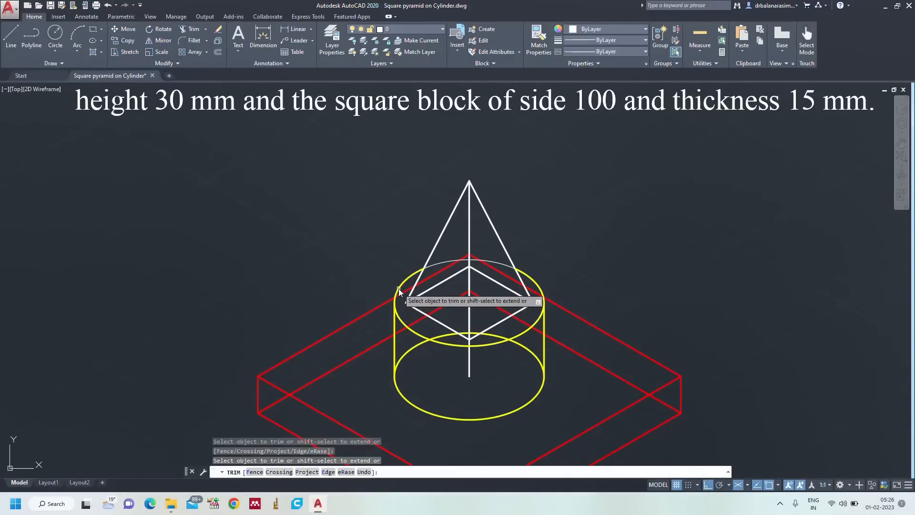
key("Escape")
key("Escape")
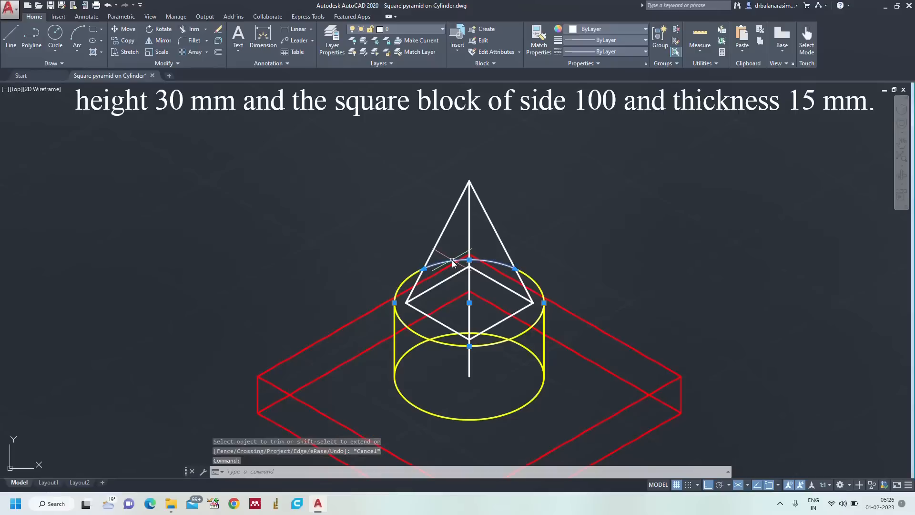
Make Yellow the current colour and colour the thin white arc at the back of the cylinder's top face yellow.
left_click(590, 29)
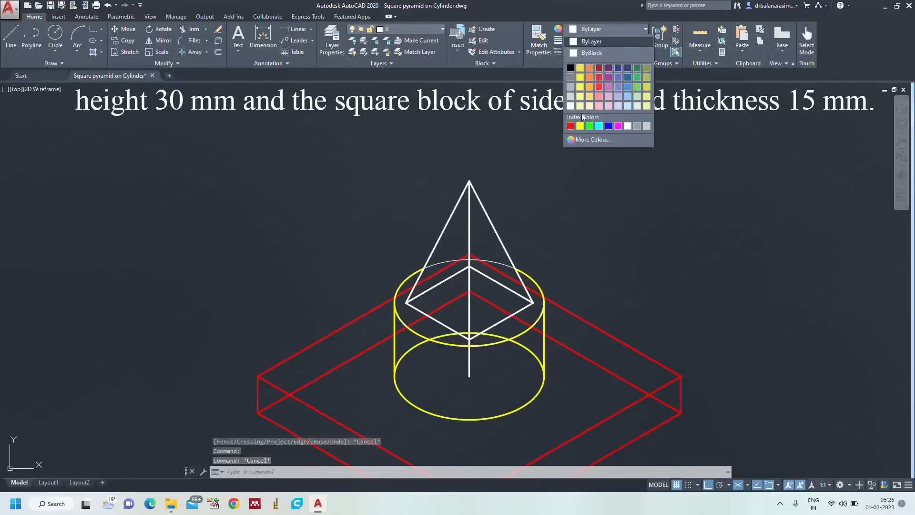
left_click(581, 125)
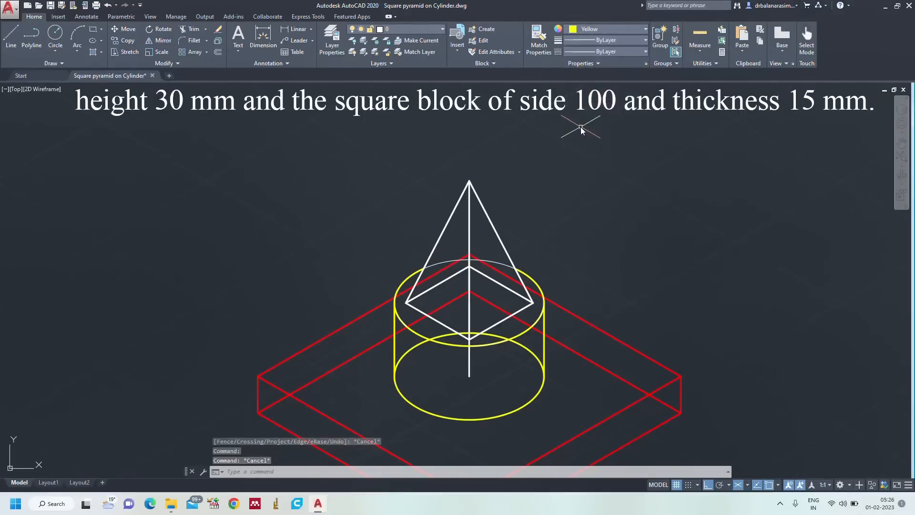
left_click(502, 261)
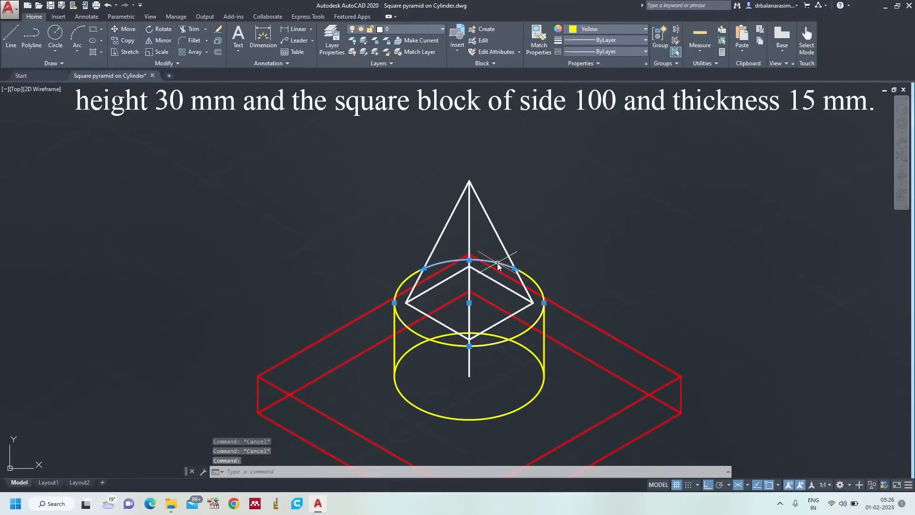
left_click(591, 30)
left_click(585, 124)
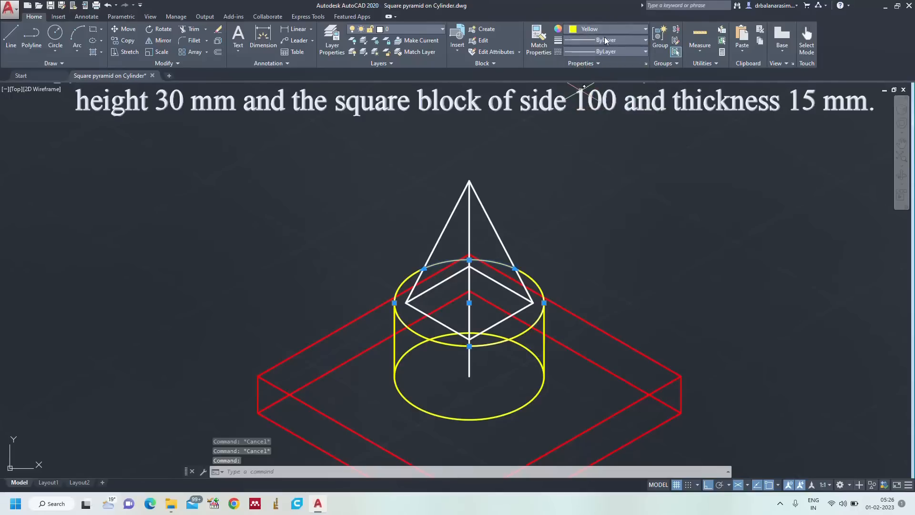
Set the lineweight of the cylinder's top rear arc to 0.35 mm.
left_click(605, 40)
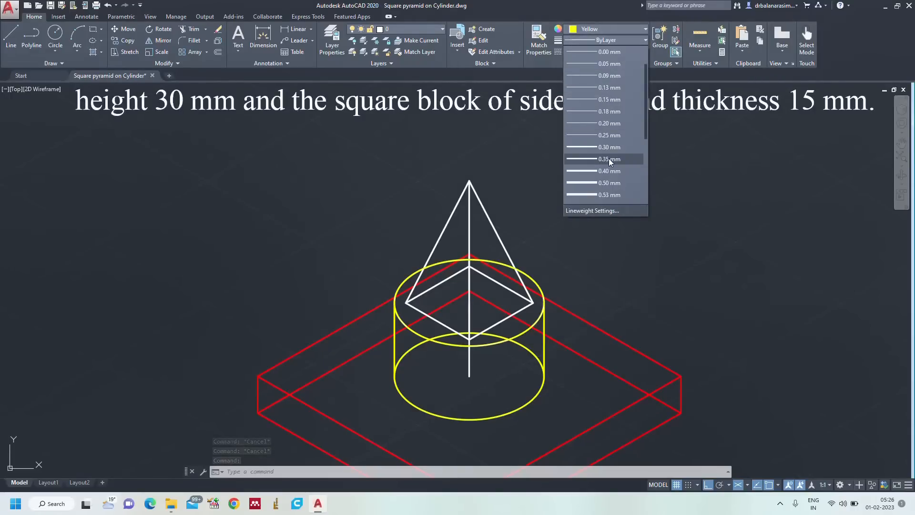
left_click(608, 159)
key("Escape")
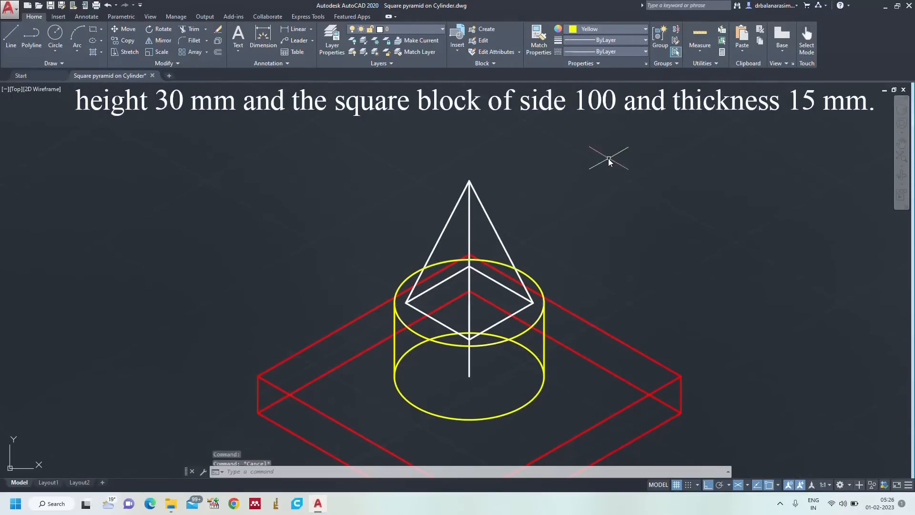
Change the linetype of the arc behind the pyramid on the cylinder's top face to DASHED2.
left_click(609, 53)
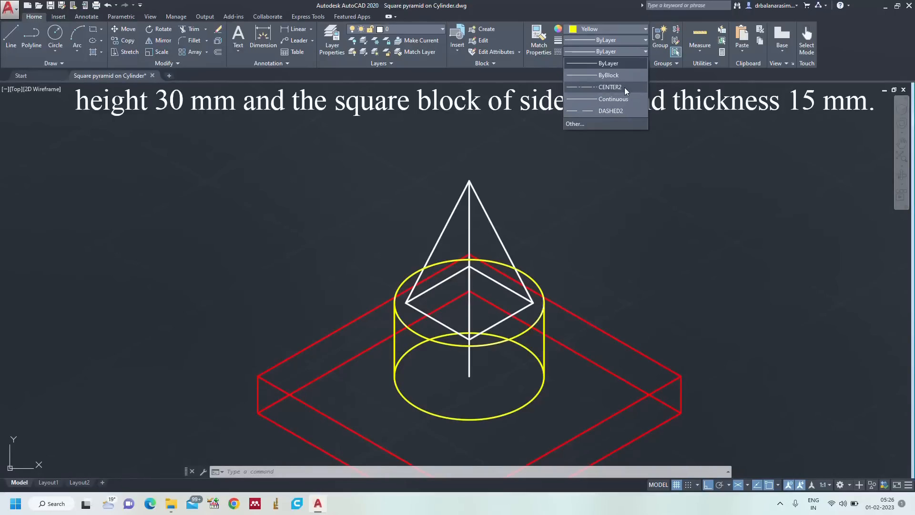
left_click(520, 216)
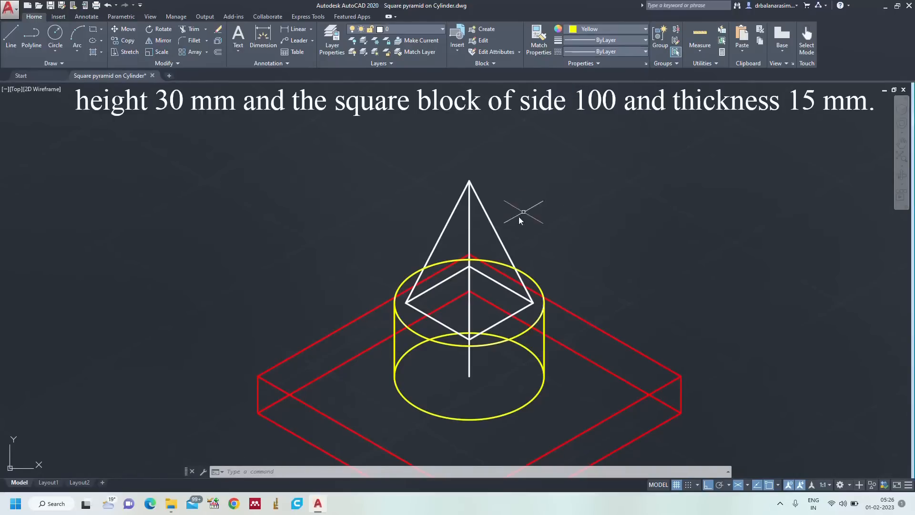
left_click(497, 264)
left_click(595, 56)
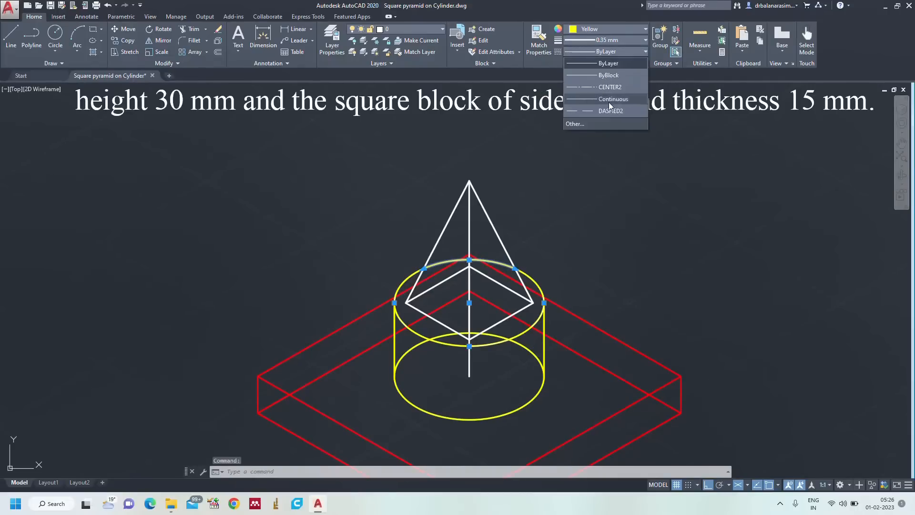
left_click(608, 117)
key("Escape")
key("Escape")
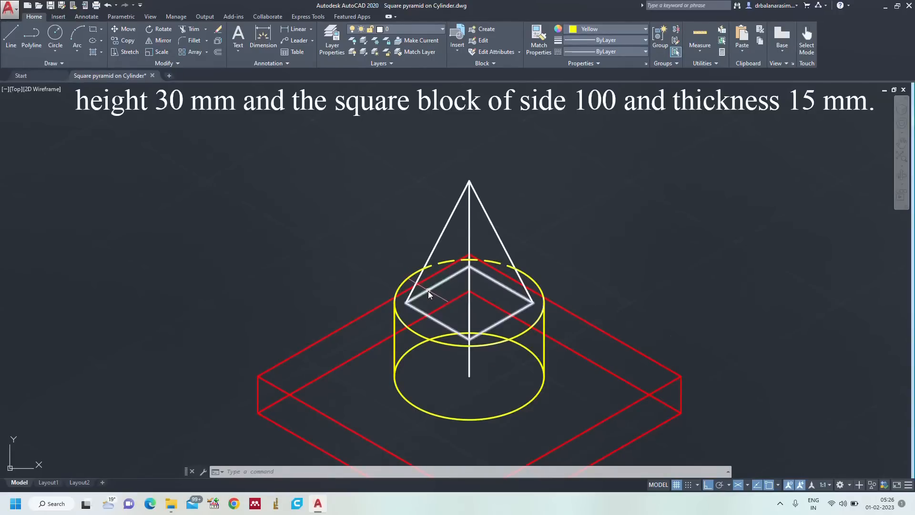
Explode the pyramid's base square into separate lines.
left_click(488, 279)
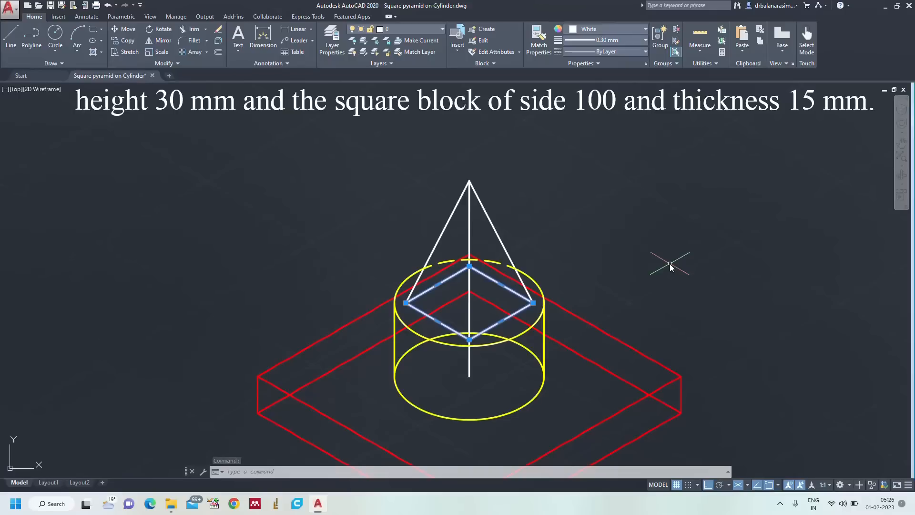
type("EXPLODE")
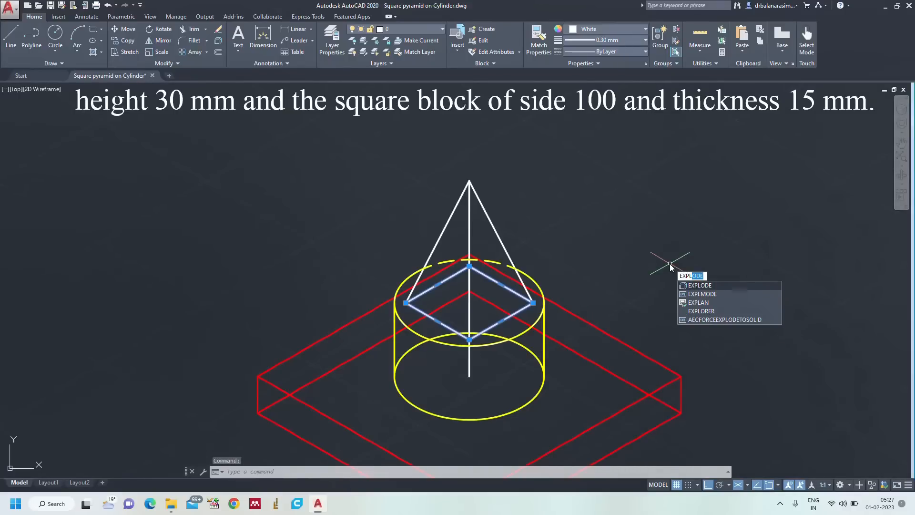
key("Return")
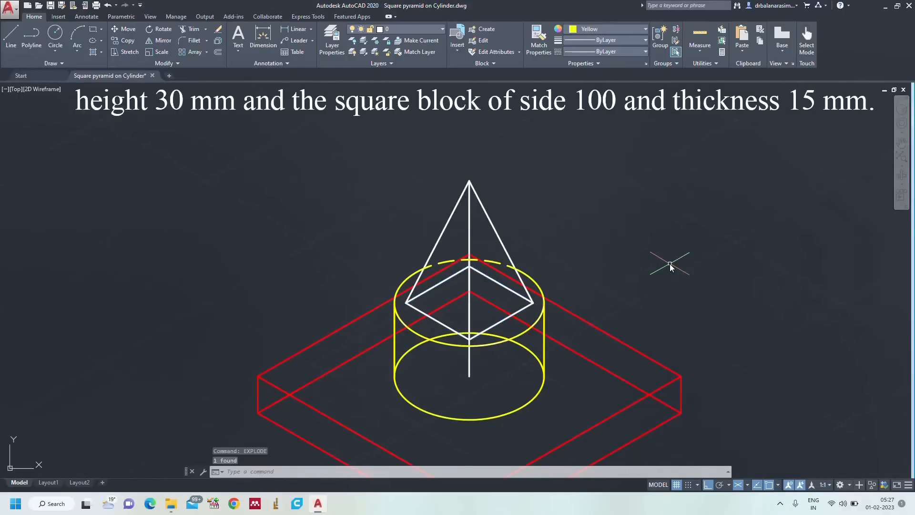
Set the two rear edges of the pyramid's base to the DASHED2 linetype.
left_click(444, 285)
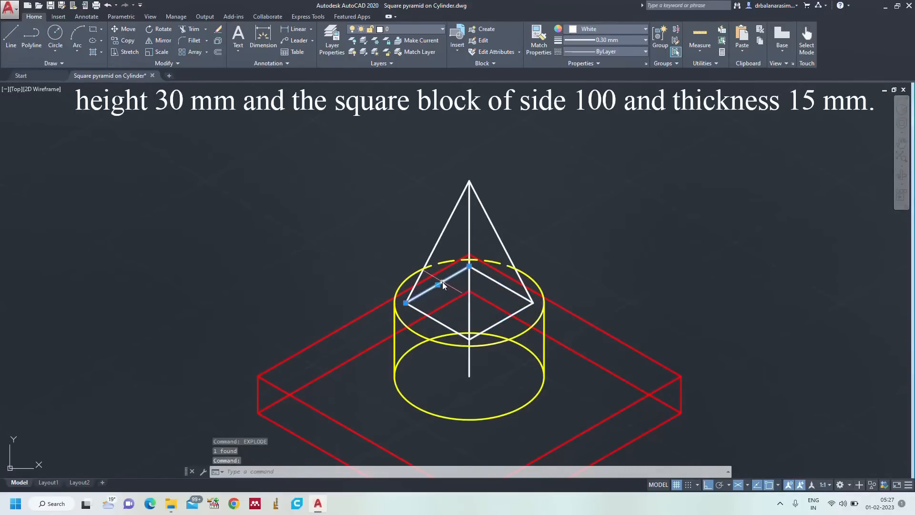
left_click(500, 286)
left_click(615, 52)
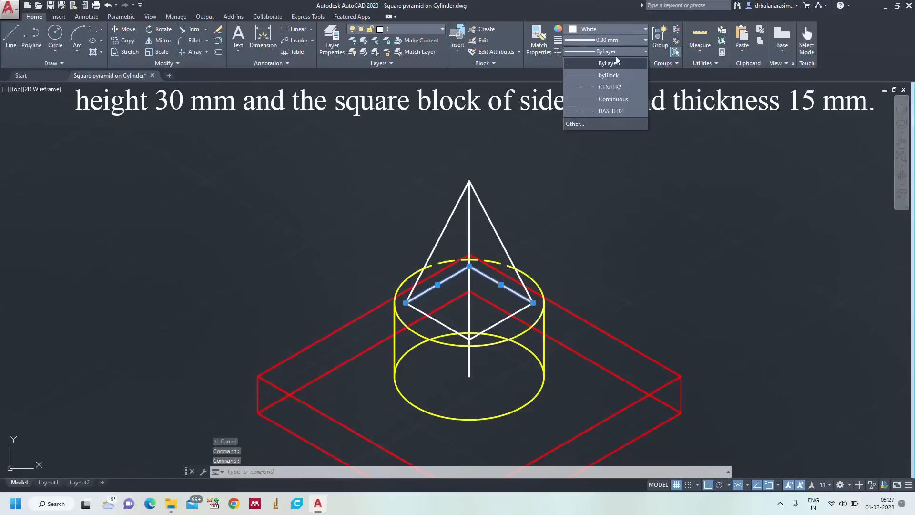
left_click(613, 112)
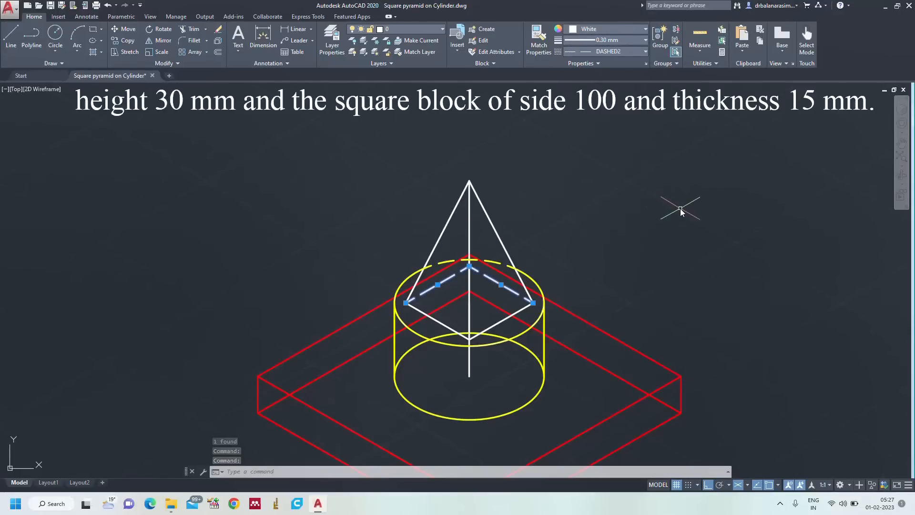
key("Escape")
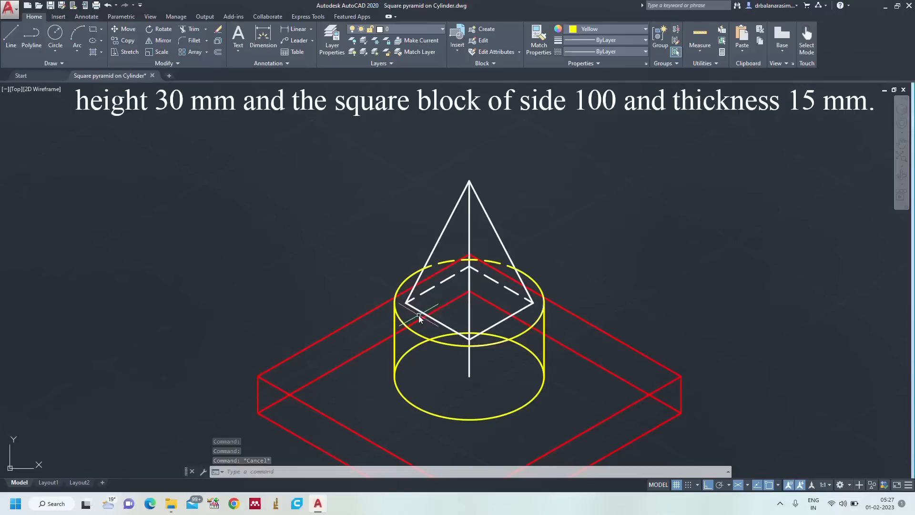
Shorten the cylinder's vertical axis line by moving its upper end down to the front corner of the pyramid's base.
left_click(470, 367)
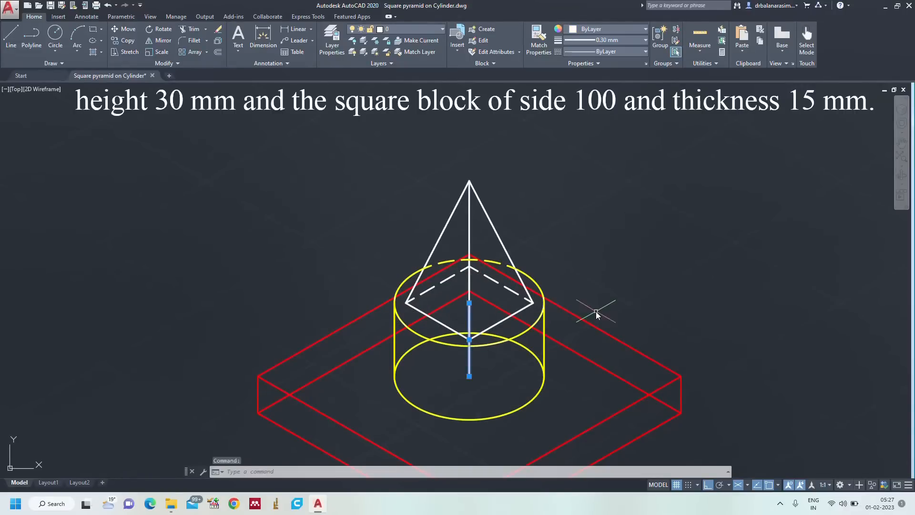
left_click(470, 303)
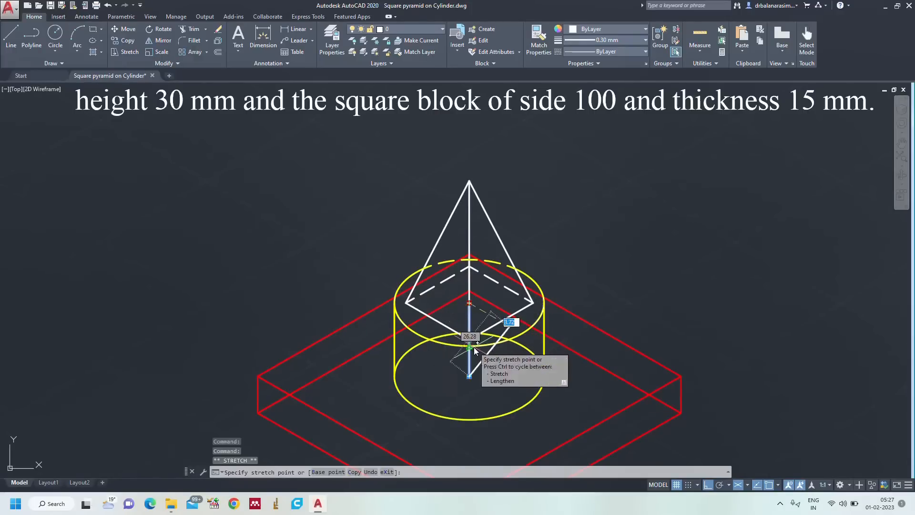
left_click(471, 343)
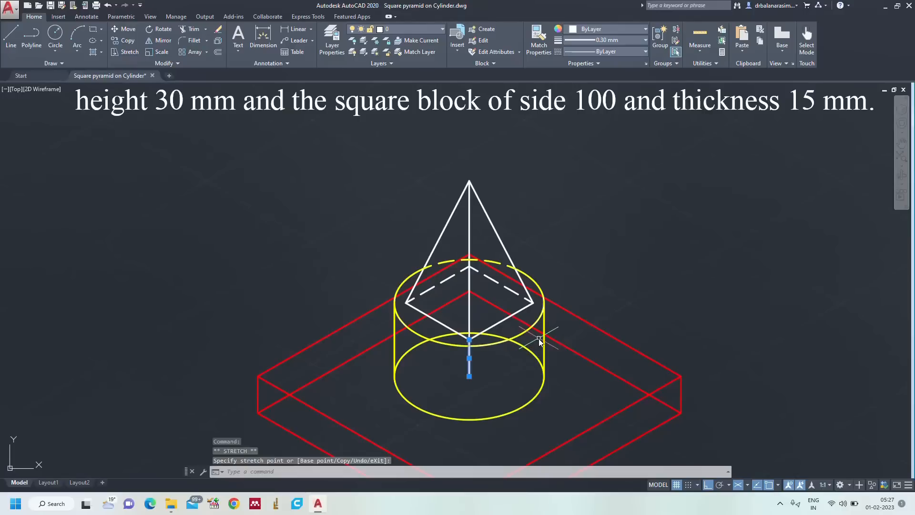
Set the shortened vertical axis line to the CENTER2 linetype.
left_click(611, 51)
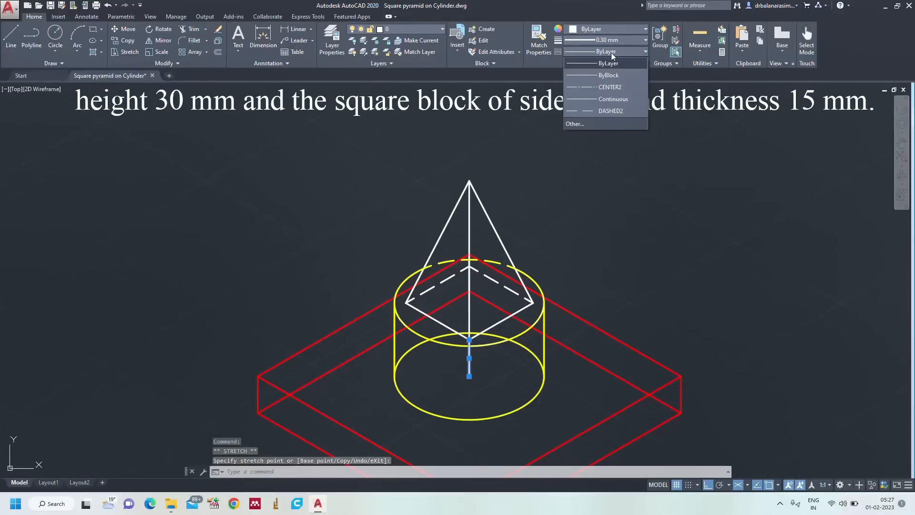
left_click(610, 87)
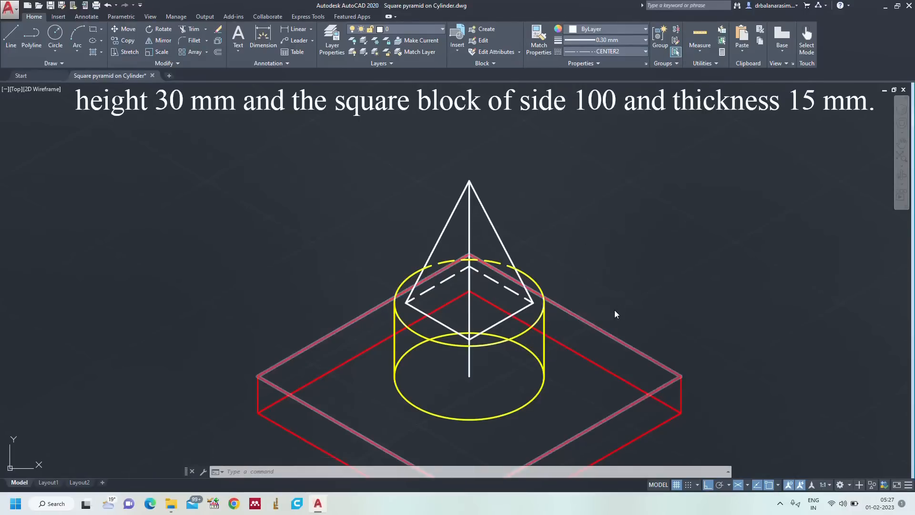
key("Escape")
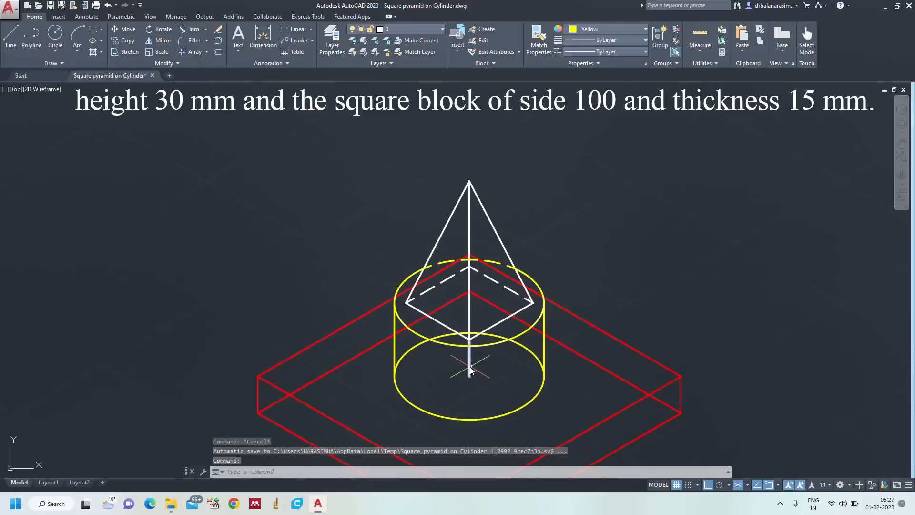
mouse_move(471, 369)
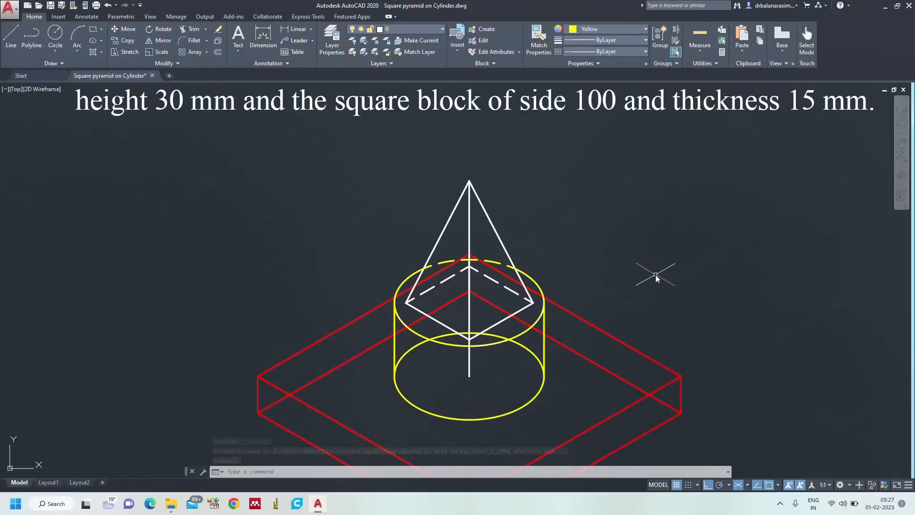
Trim away the hidden rear half of the cylinder's bottom ellipse between the two vertical sides.
middle_click_drag(656, 273, 659, 236)
scroll(659, 235, "up", 2)
scroll(513, 273, "down", 2)
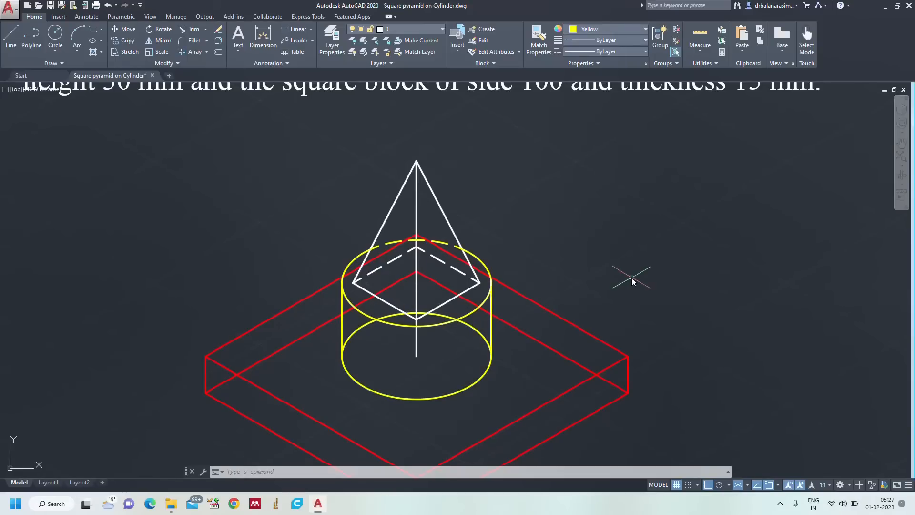
type("tr")
key("Return")
key("Return")
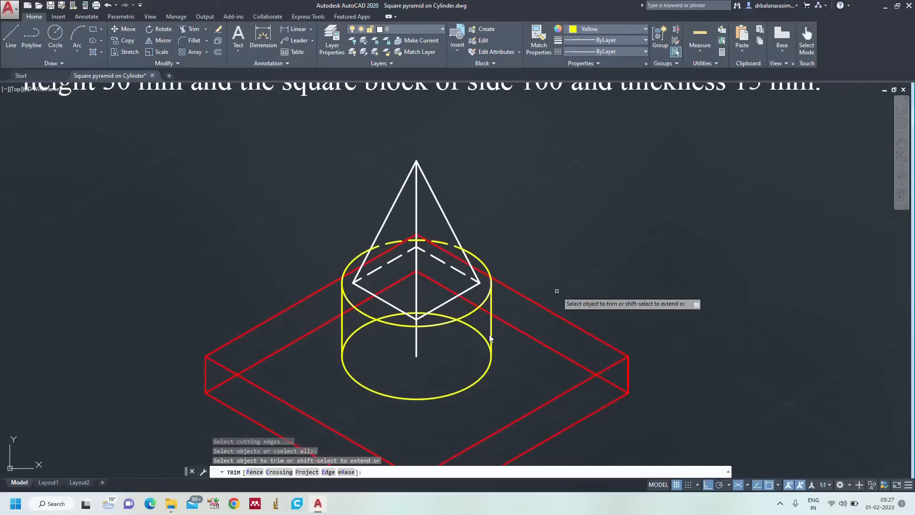
left_click(351, 336)
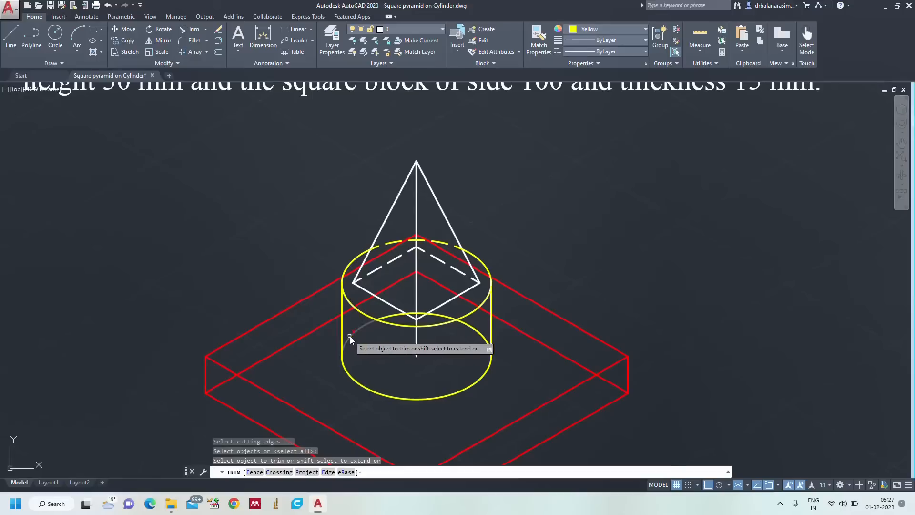
left_click(380, 318)
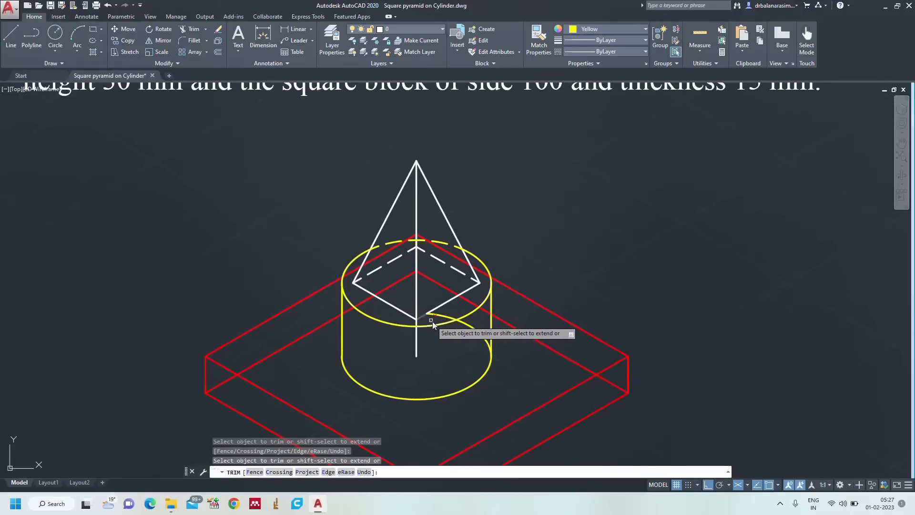
left_click(468, 326)
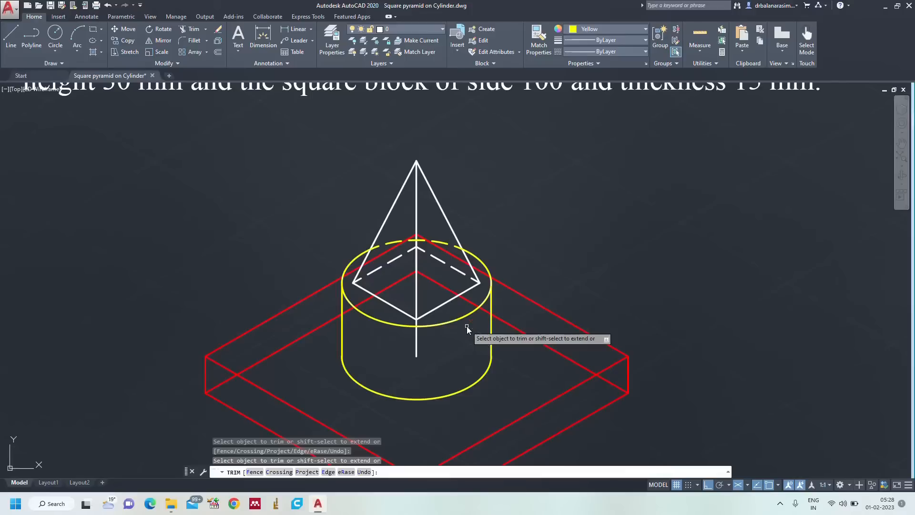
key("Escape")
Draw an isocircle of radius 25 mm centred at the lower end of the vertical axis line, on the cylinder's bottom face.
type("e")
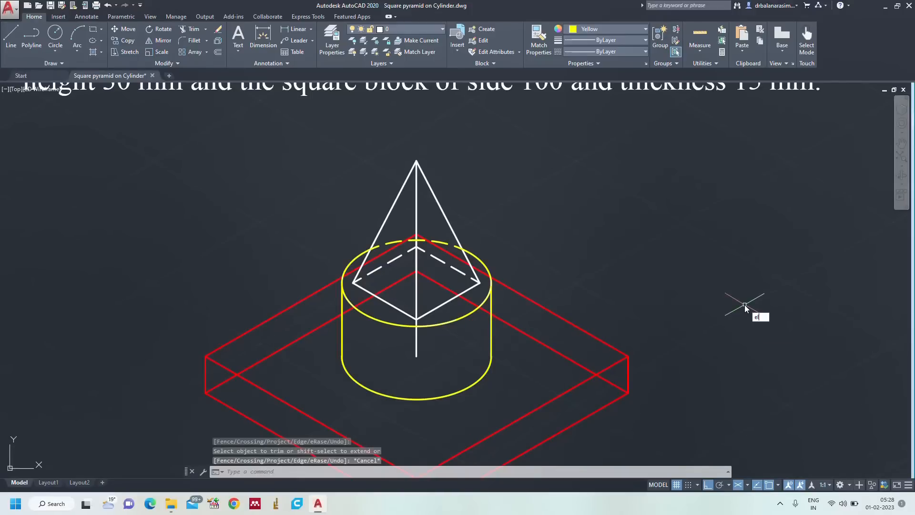
type("l")
key("Return")
type("i")
key("Return")
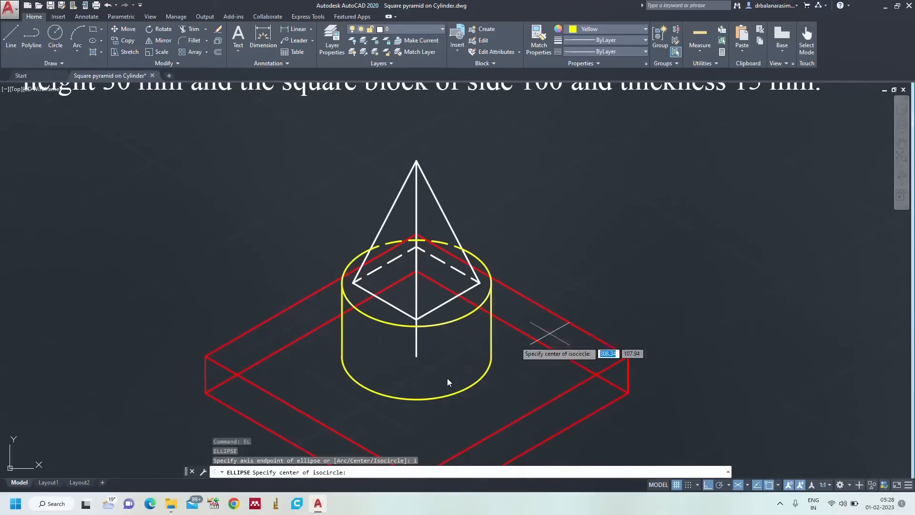
left_click(416, 357)
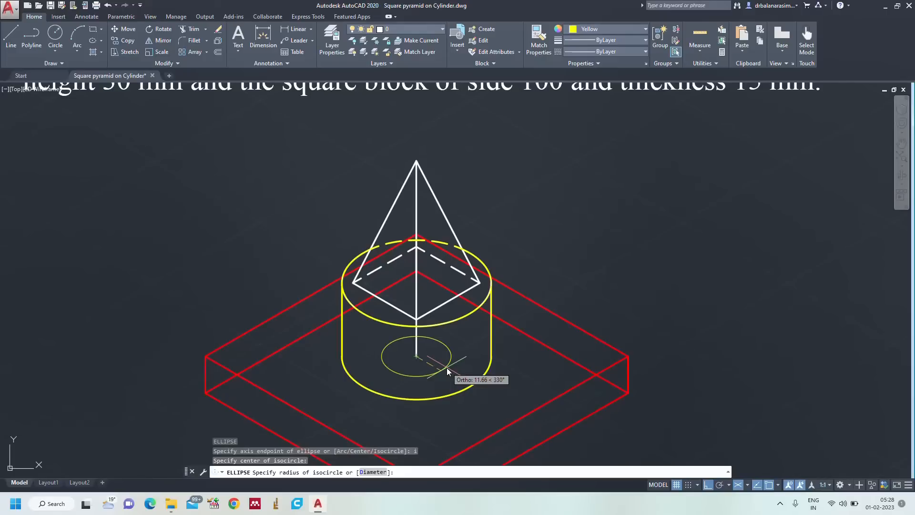
type("25")
key("Return")
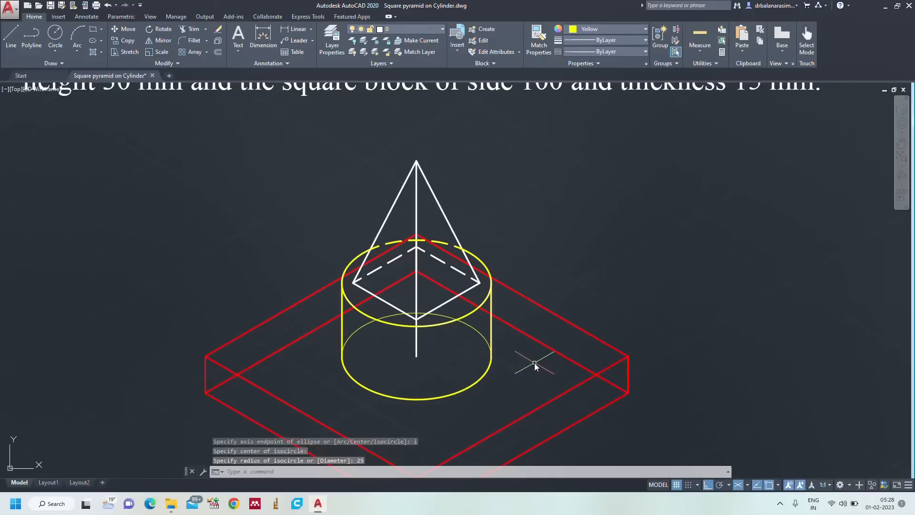
Trim away the front half of the new bottom isocircle between the cylinder's two vertical sides.
type("tr")
key("Return")
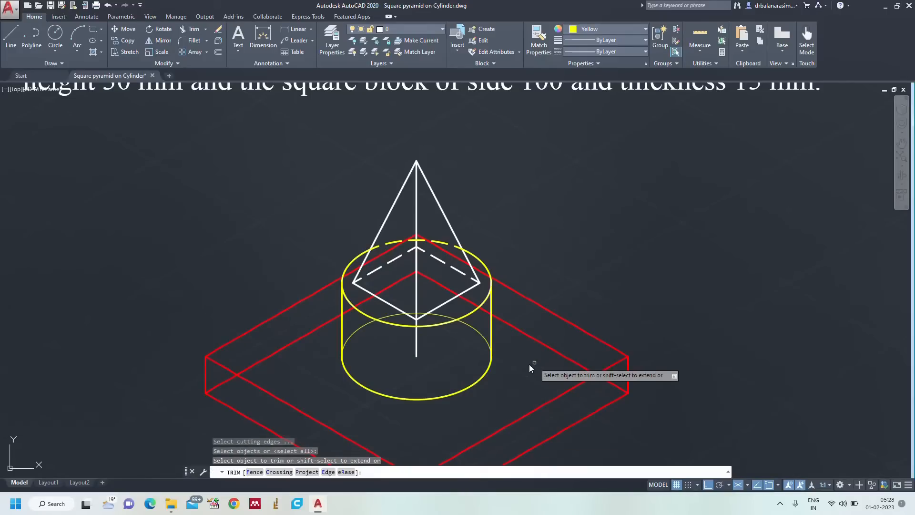
left_click(482, 378)
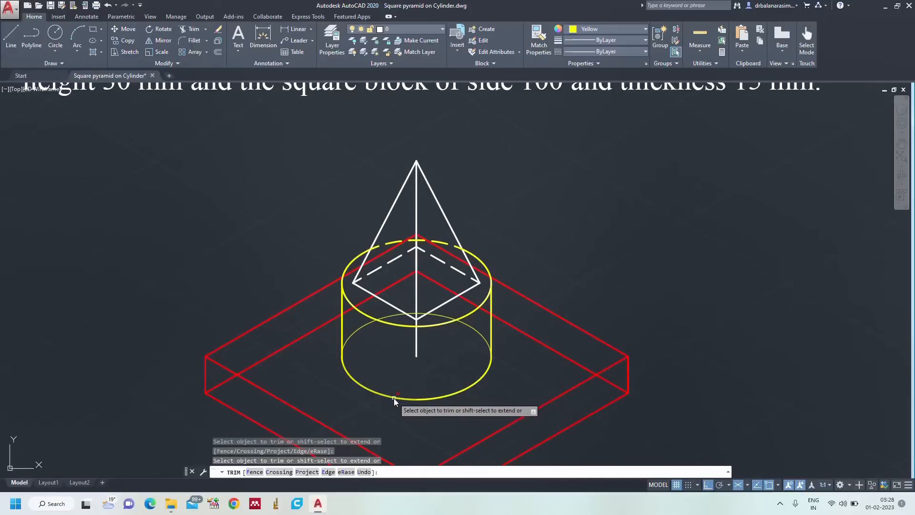
key("Escape")
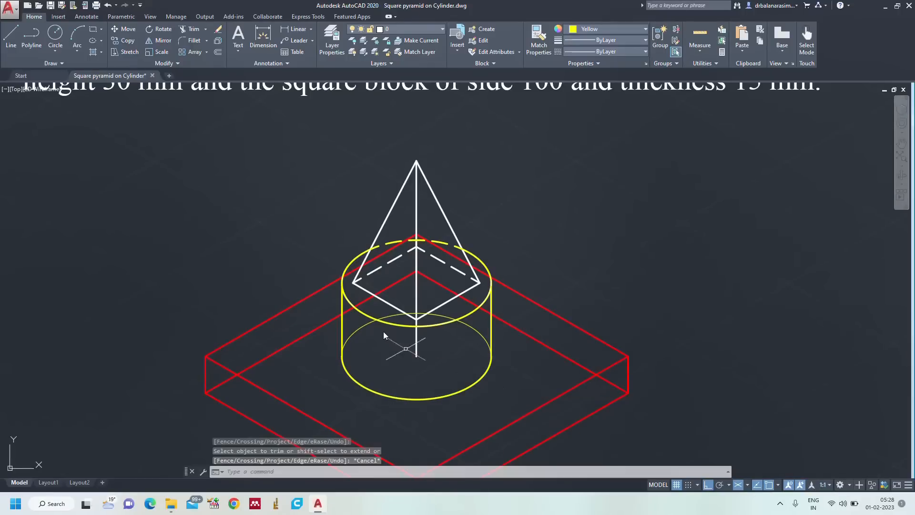
Set the rear arc of the cylinder's bottom ellipse to the DASHED2 linetype with a 0.30 mm lineweight.
left_click(361, 328)
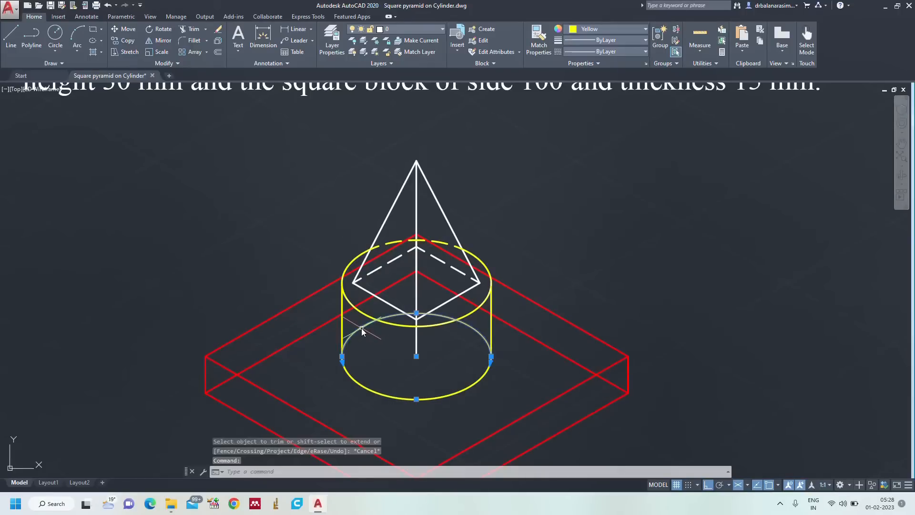
left_click(609, 52)
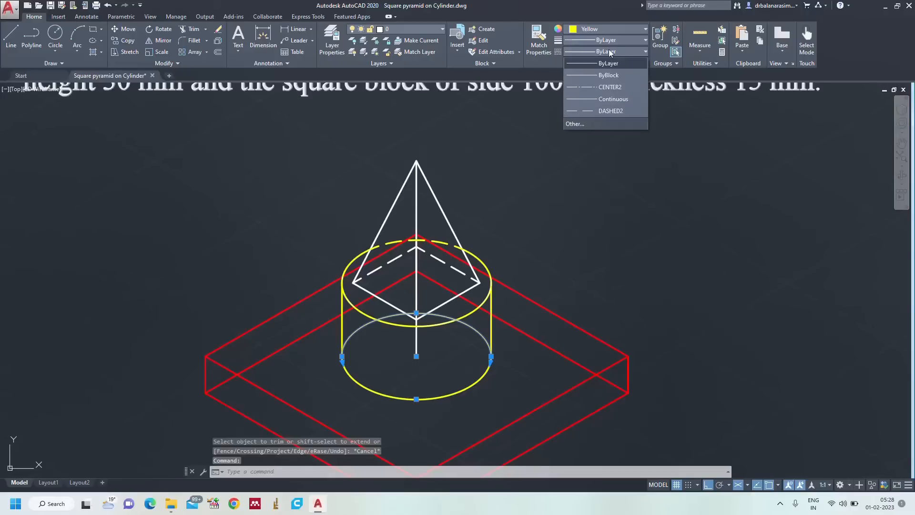
left_click(610, 112)
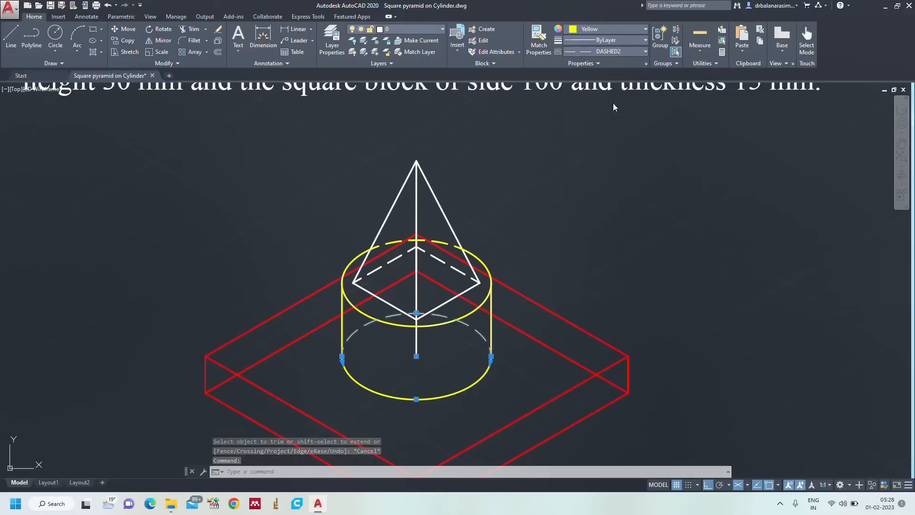
left_click(617, 40)
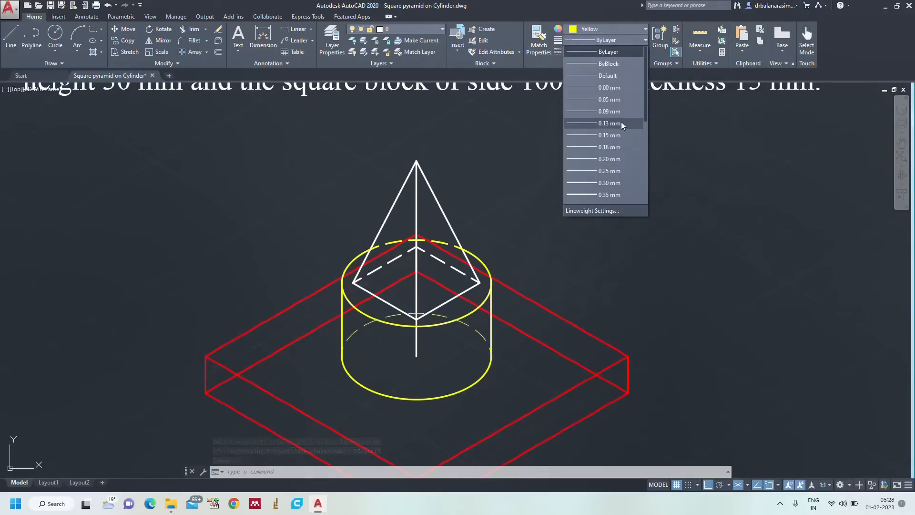
left_click(601, 183)
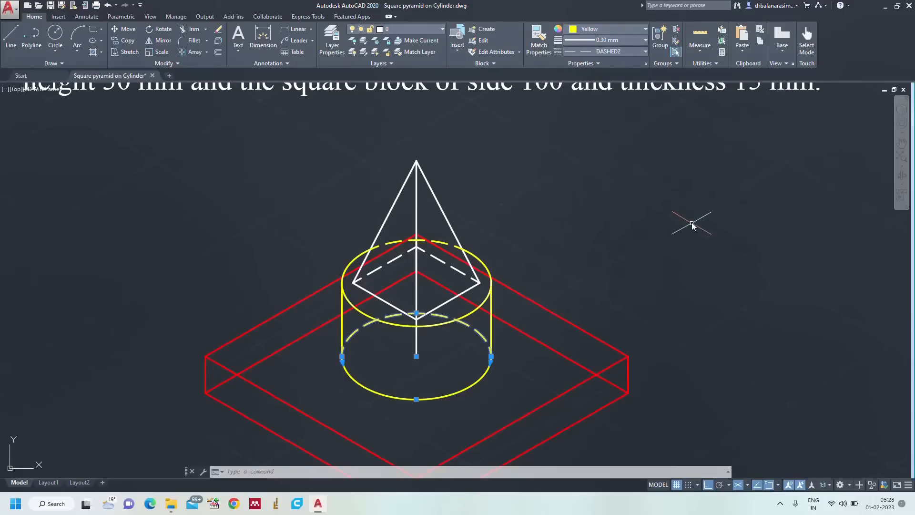
key("Escape")
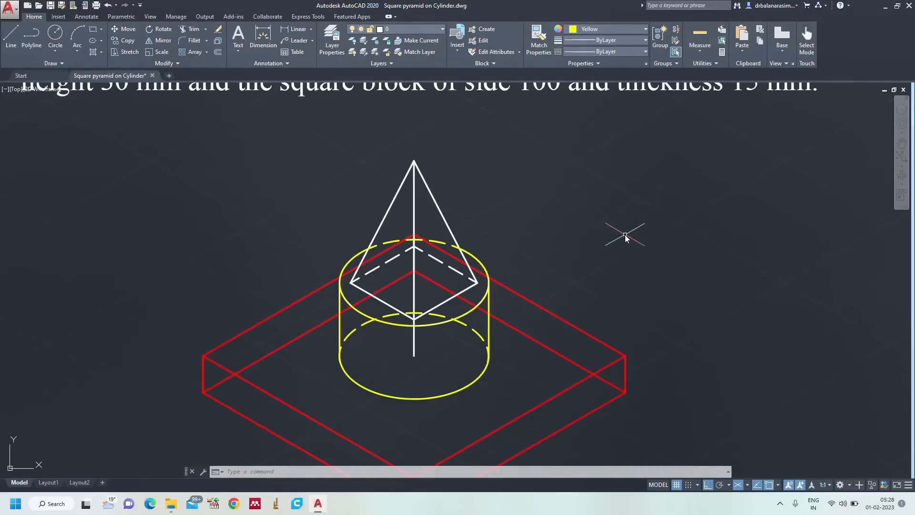
Colour the square block's front vertical edge red.
scroll(622, 231, "down", 2)
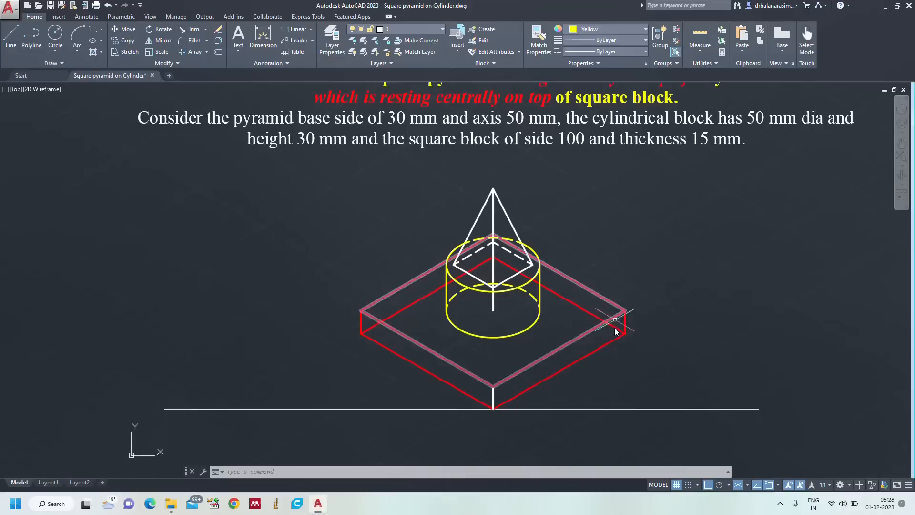
left_click(493, 393)
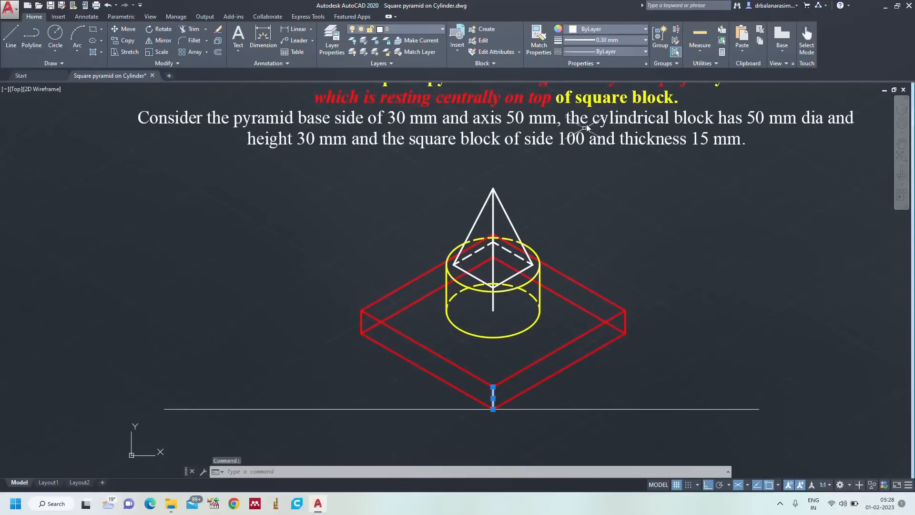
left_click(602, 30)
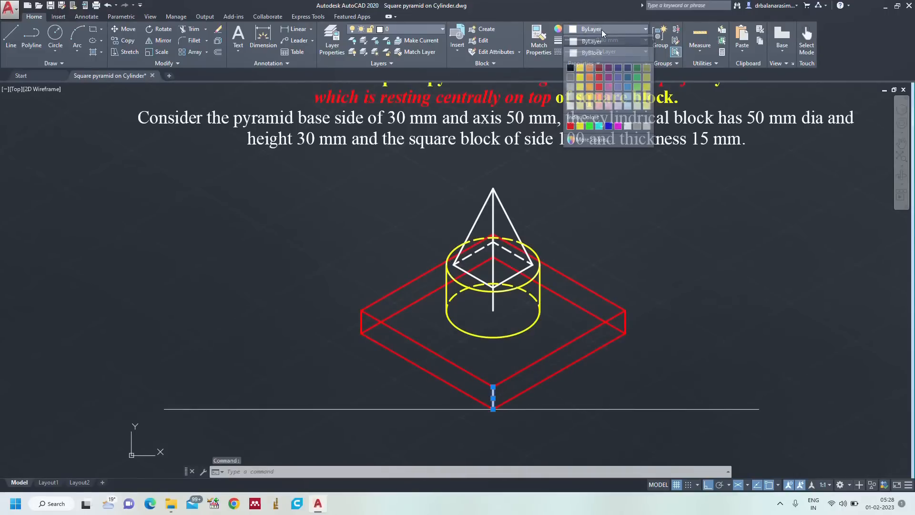
left_click(579, 126)
key("Escape")
key("Escape")
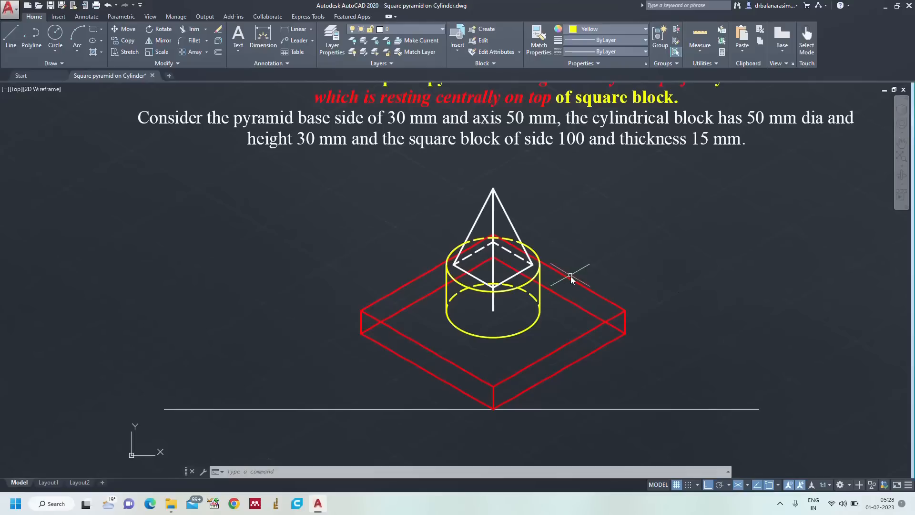
Delete the two hidden rear edges of the square block's bottom face.
left_click(408, 304)
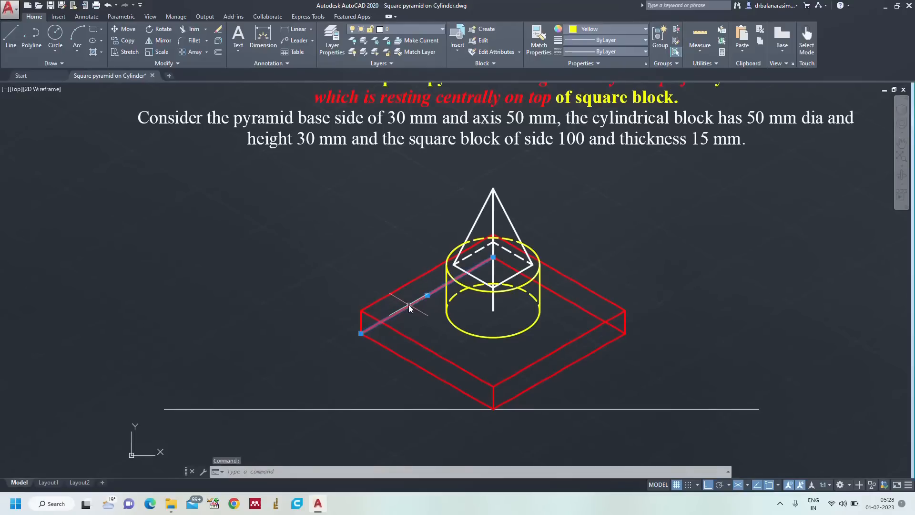
key("Delete")
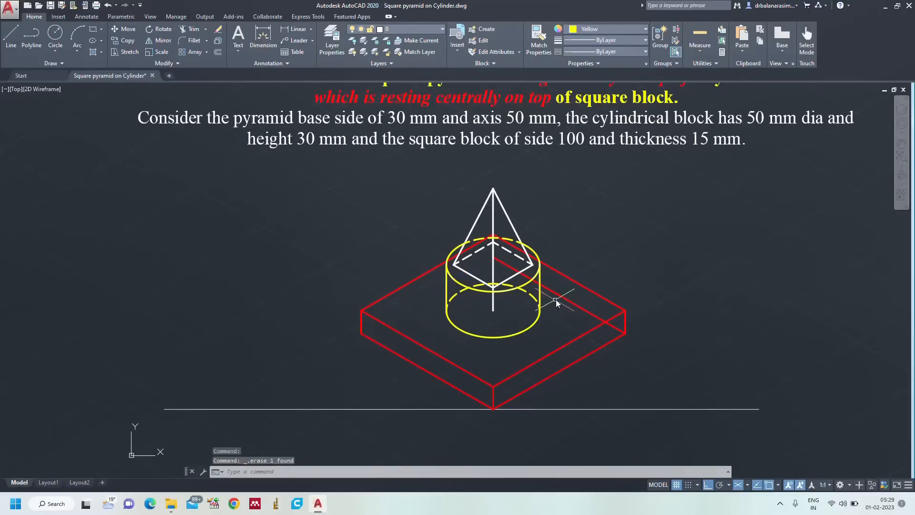
left_click(559, 296)
key("Delete")
Trim off the parts of the block's two rear top edges that lie outside the cylinder.
scroll(625, 248, "up", 2)
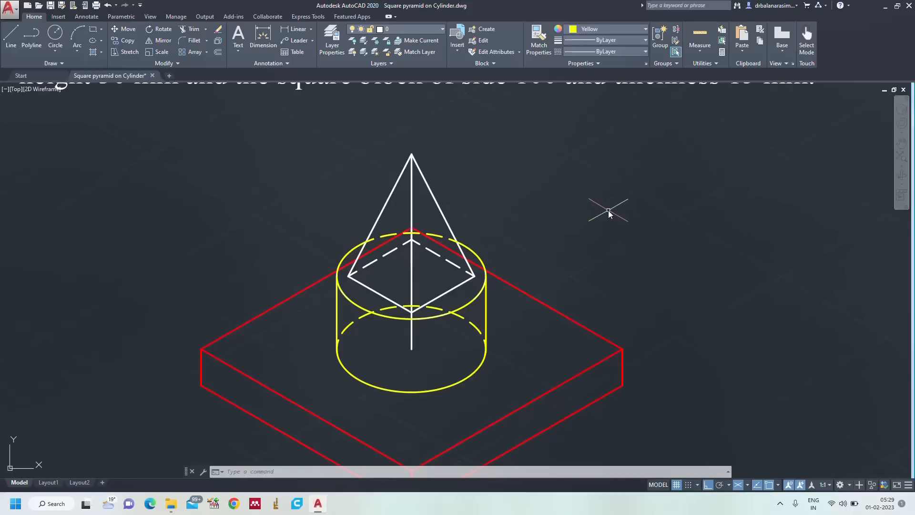
type("tr")
key("Return")
key("Return")
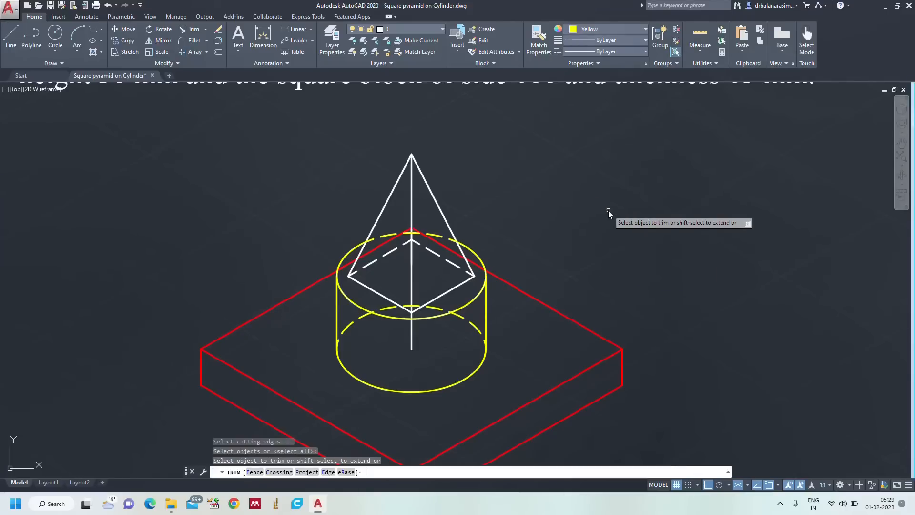
left_click(327, 280)
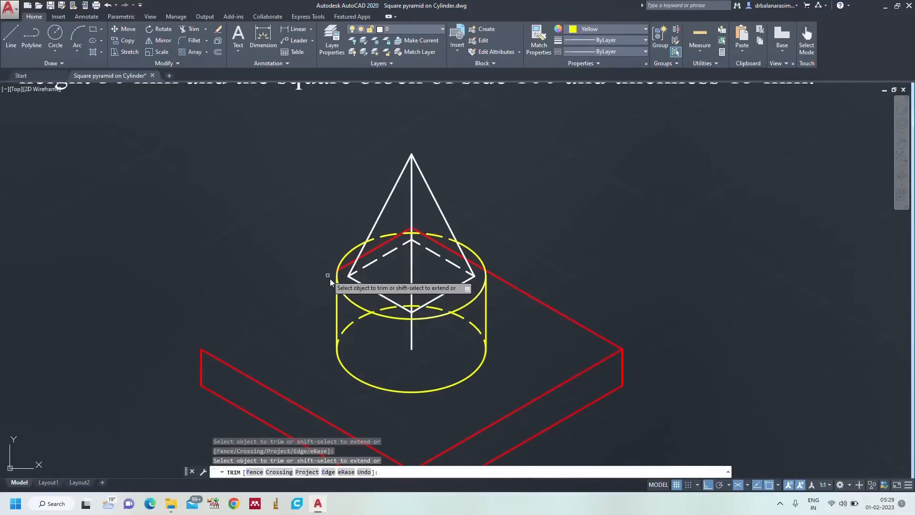
left_click(505, 281)
key("Escape")
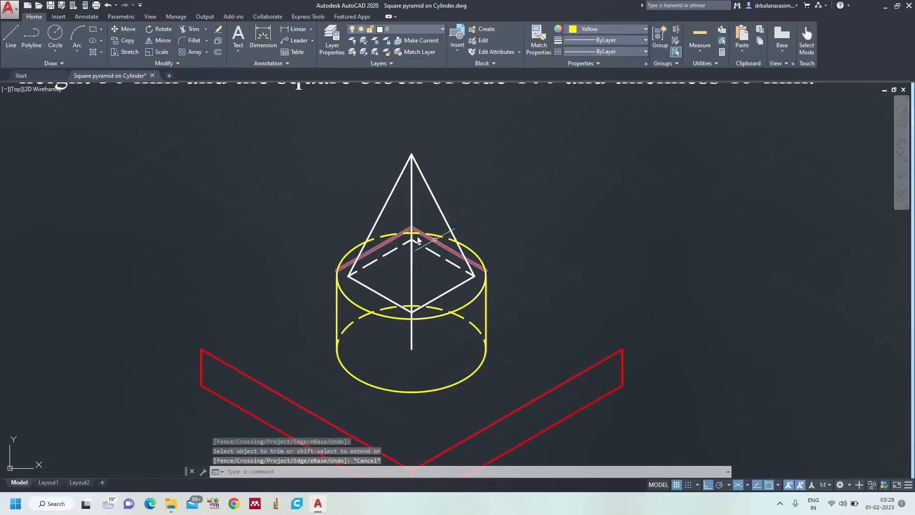
Set the two remaining rear top edge segments behind the cylinder to the DASHED2 linetype.
left_click(391, 242)
left_click(619, 50)
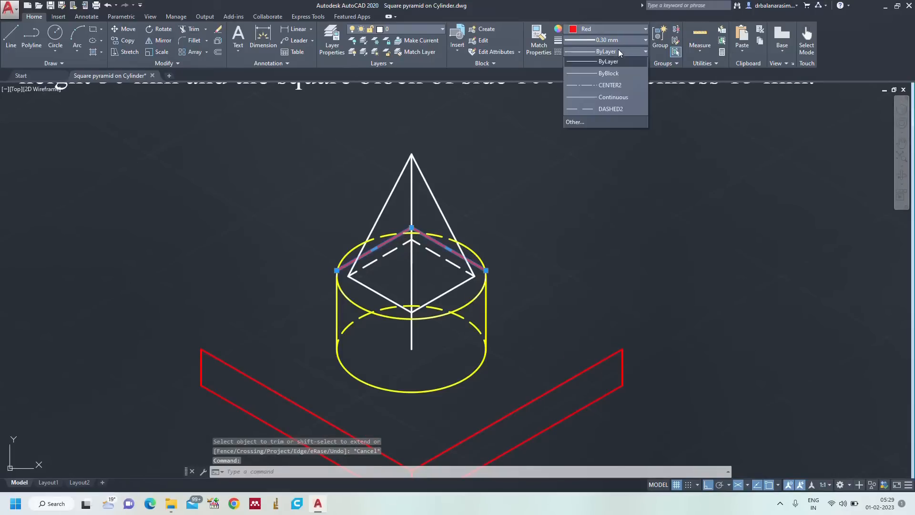
left_click(616, 112)
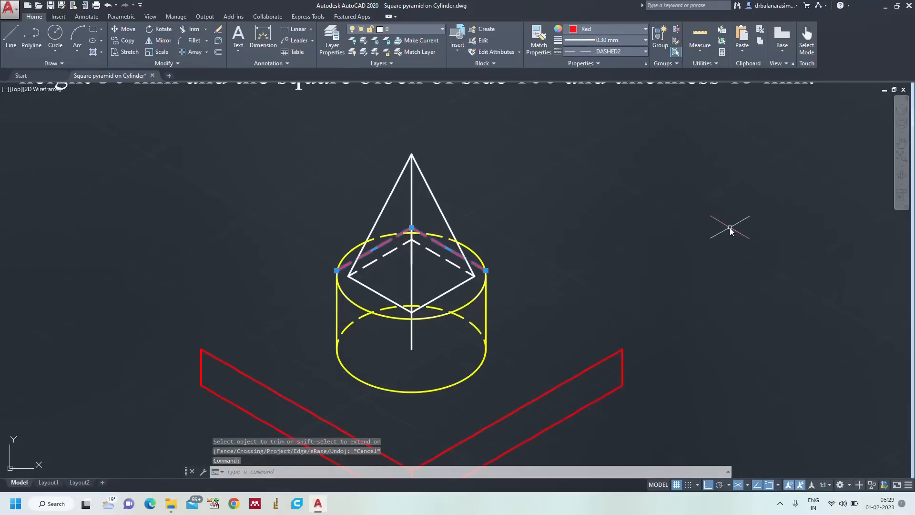
key("Escape")
Draw lines from the outer ends of the dashed red edges to the block's right and left top corners.
type("l")
key("Return")
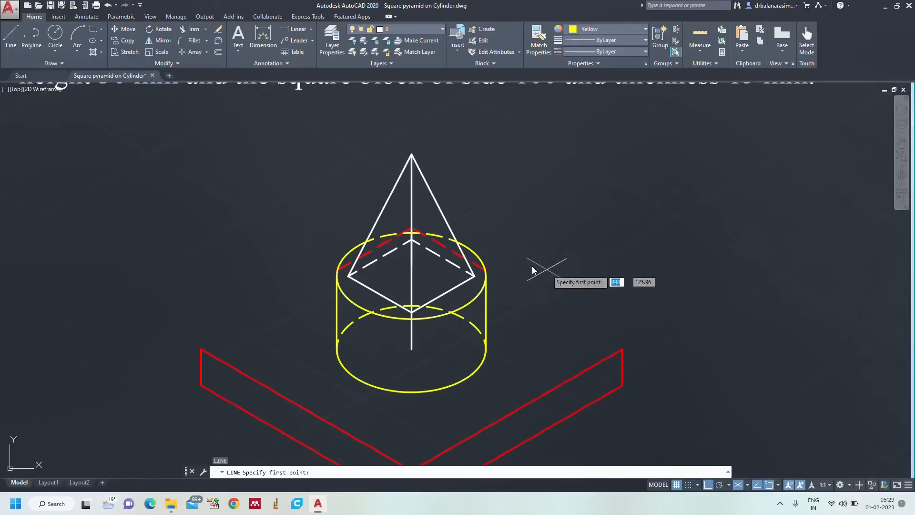
left_click(485, 271)
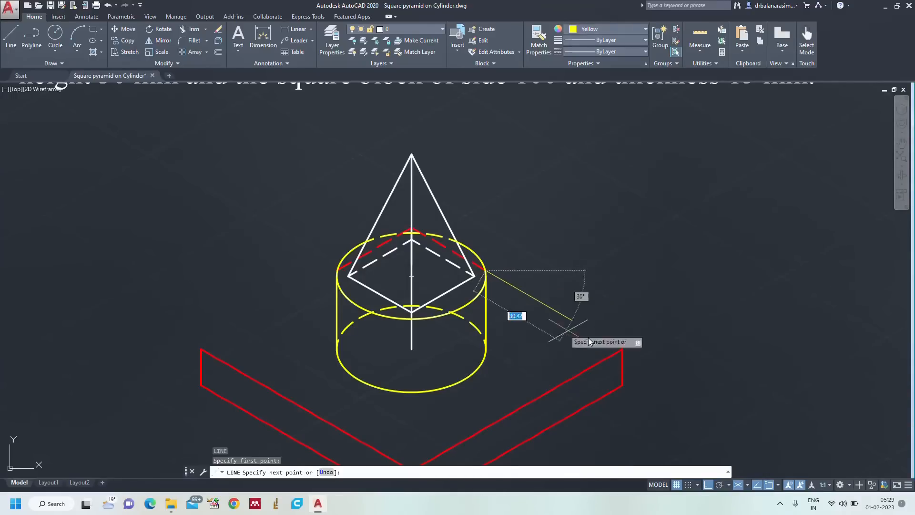
left_click(622, 350)
key("Return")
key("Return")
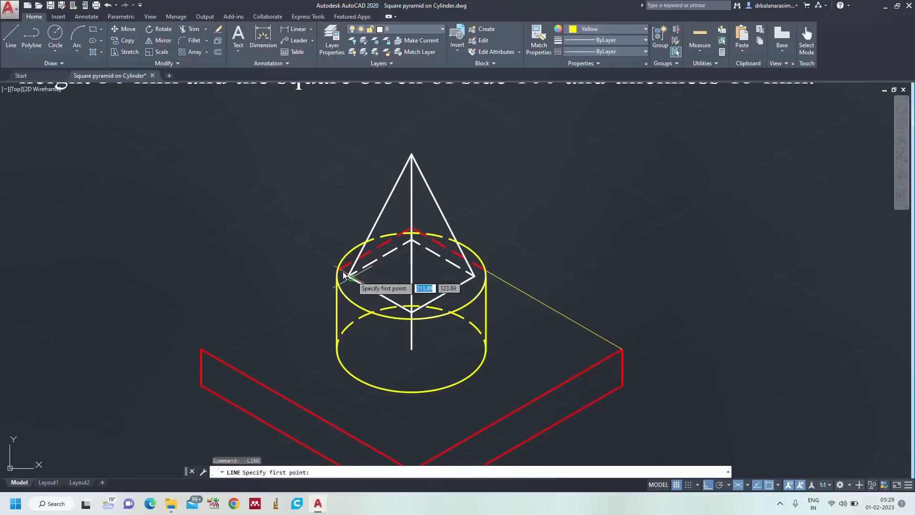
left_click(337, 273)
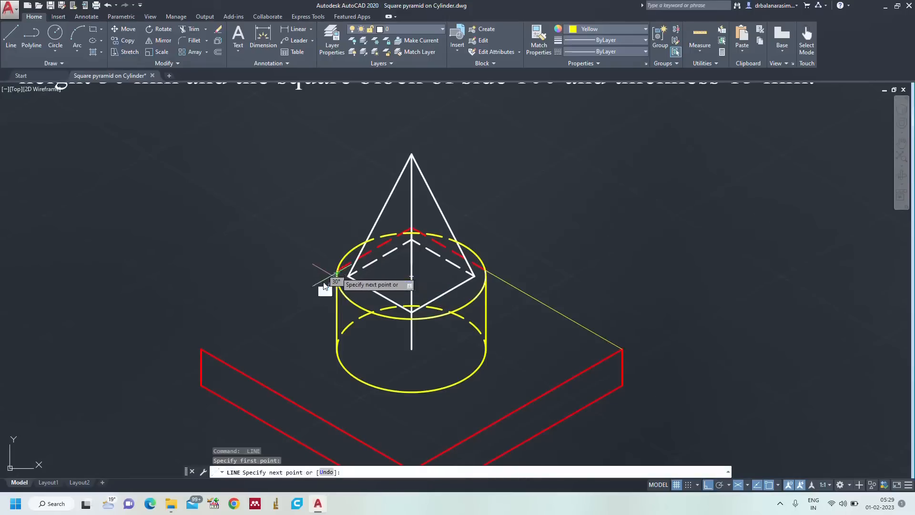
left_click(201, 350)
key("Return")
Set the two new rear top edge lines of the block to red with a 0.35 mm lineweight.
left_click(246, 324)
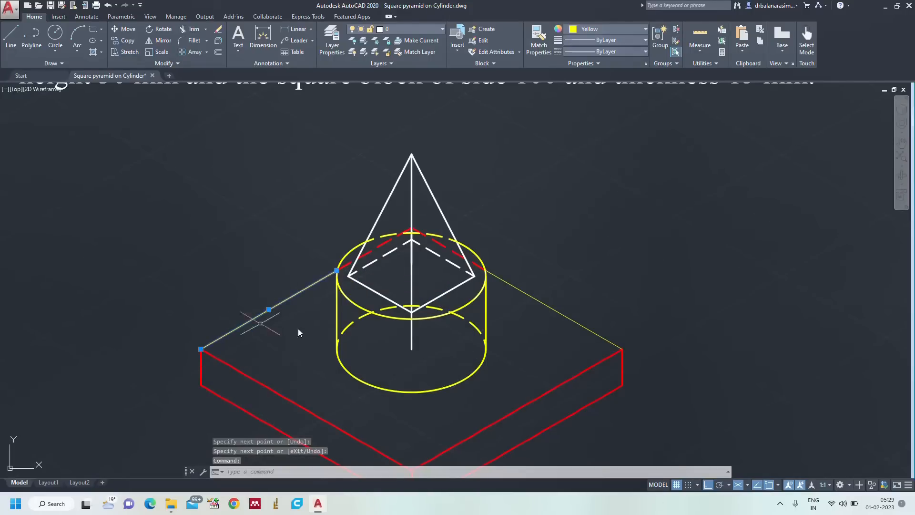
left_click(549, 305)
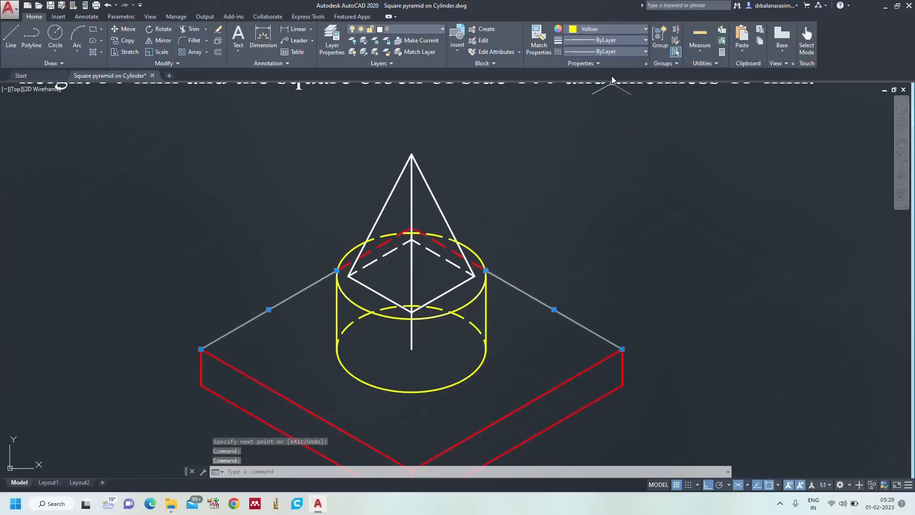
left_click(613, 51)
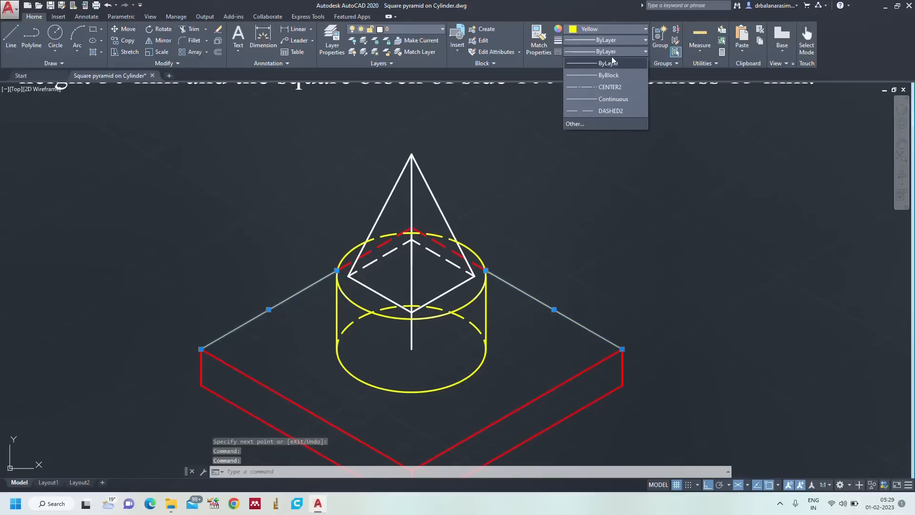
left_click(607, 31)
left_click(606, 30)
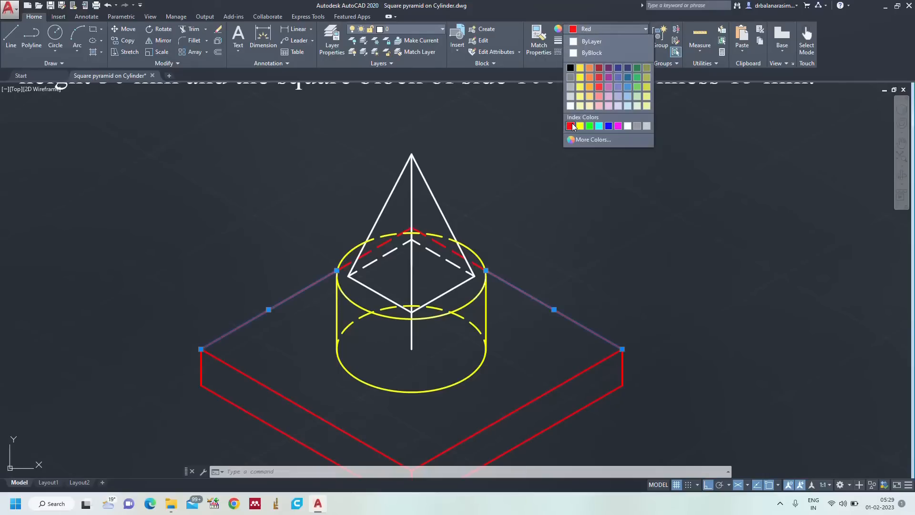
left_click(570, 125)
left_click(620, 40)
scroll(680, 190, "down", 2)
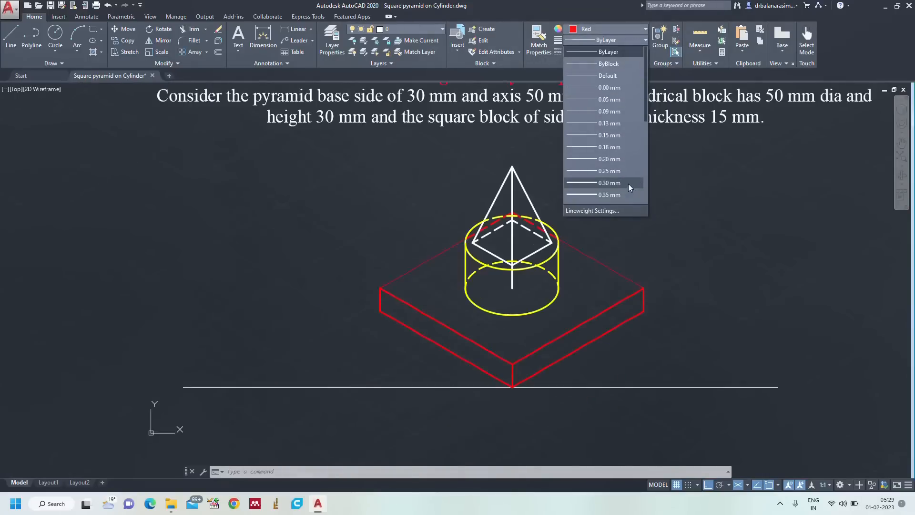
left_click(602, 195)
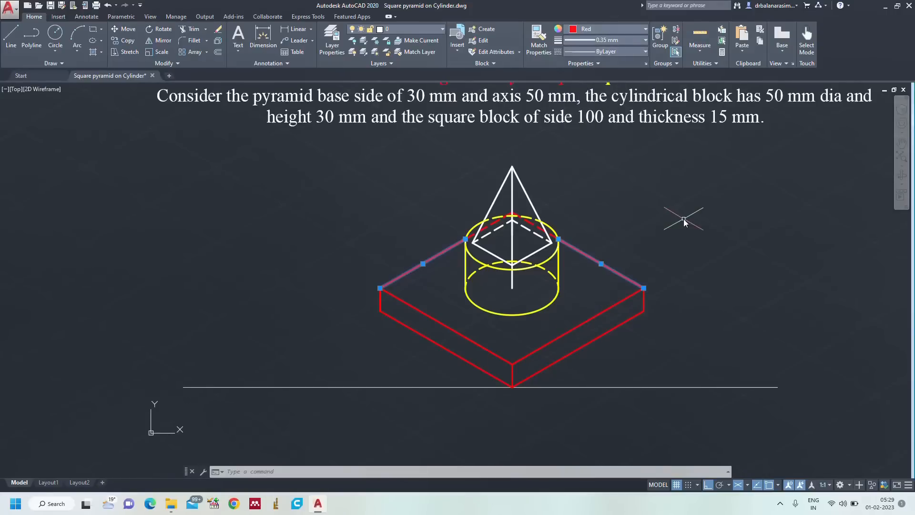
key("Escape")
type("z")
key("Return")
type("a")
key("Return")
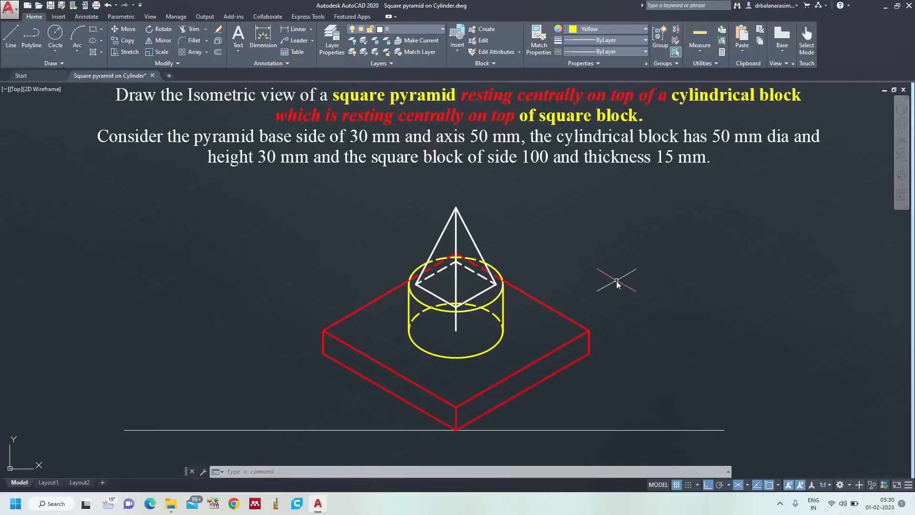
key("Return")
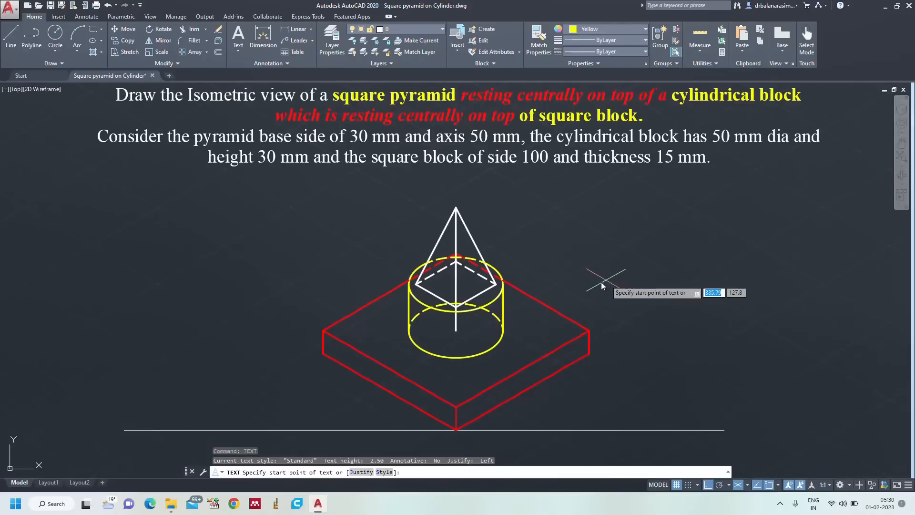
left_click(313, 329)
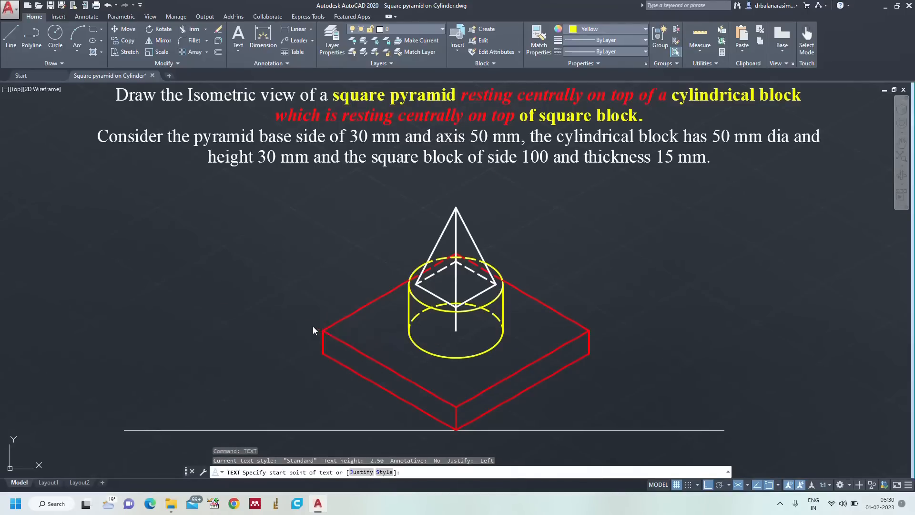
type("6")
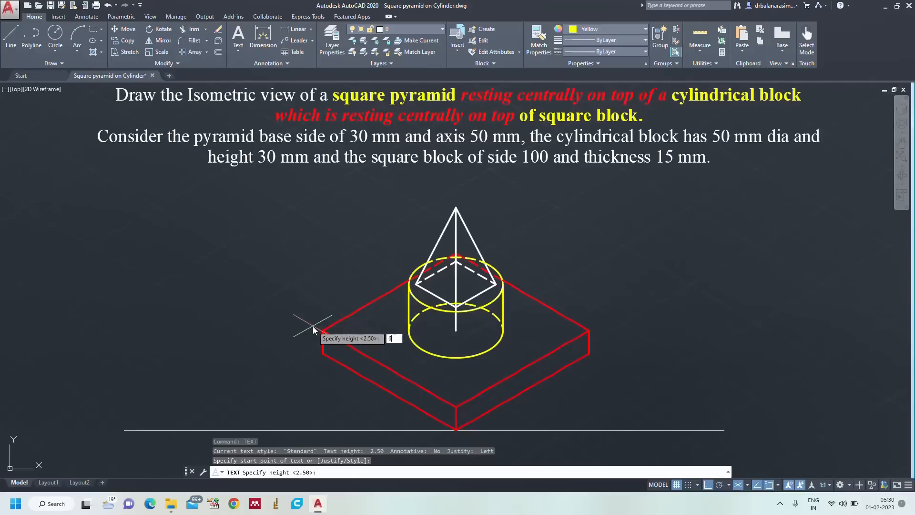
key("Return")
type("0")
key("Return")
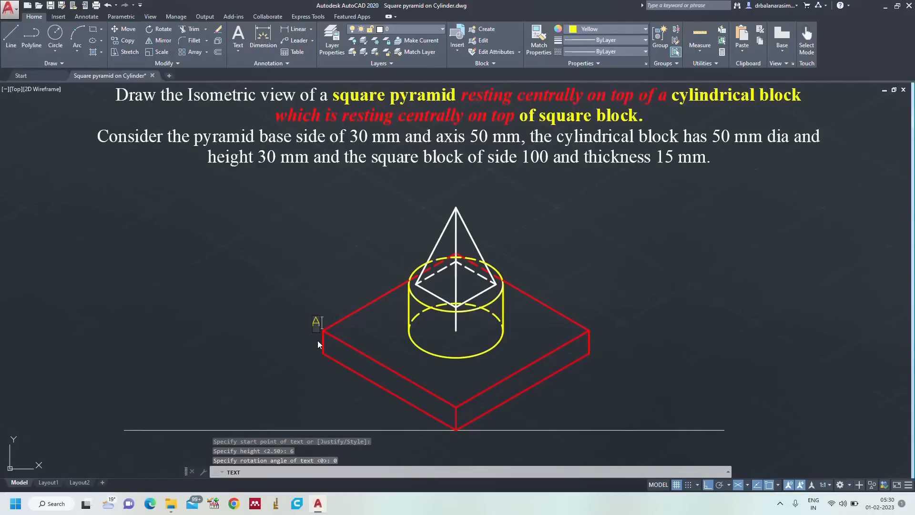
key("Return")
key("Return")
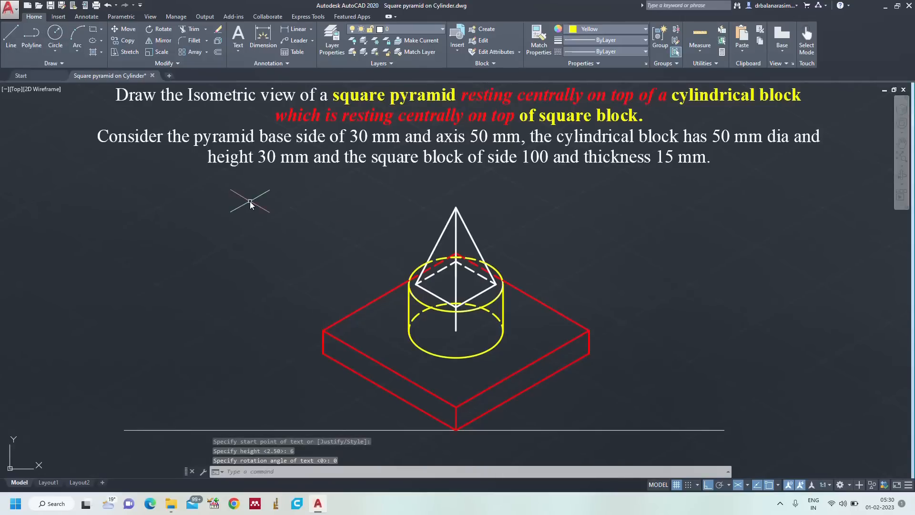
Set the Standard text style's font to Times New Roman and apply the change.
left_click(286, 64)
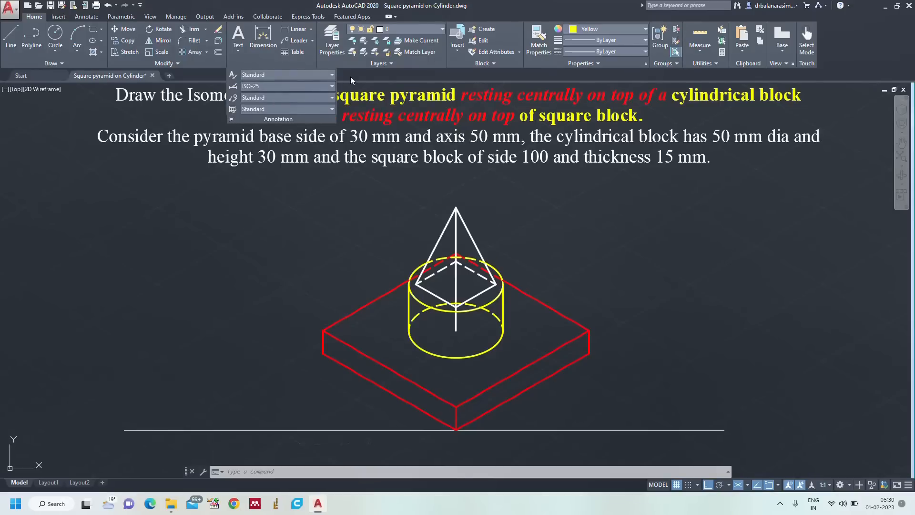
left_click(331, 75)
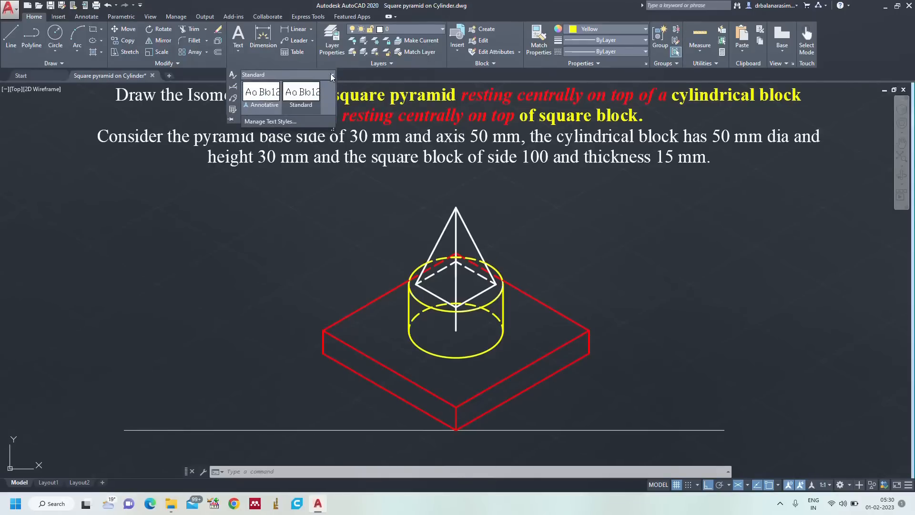
left_click(282, 121)
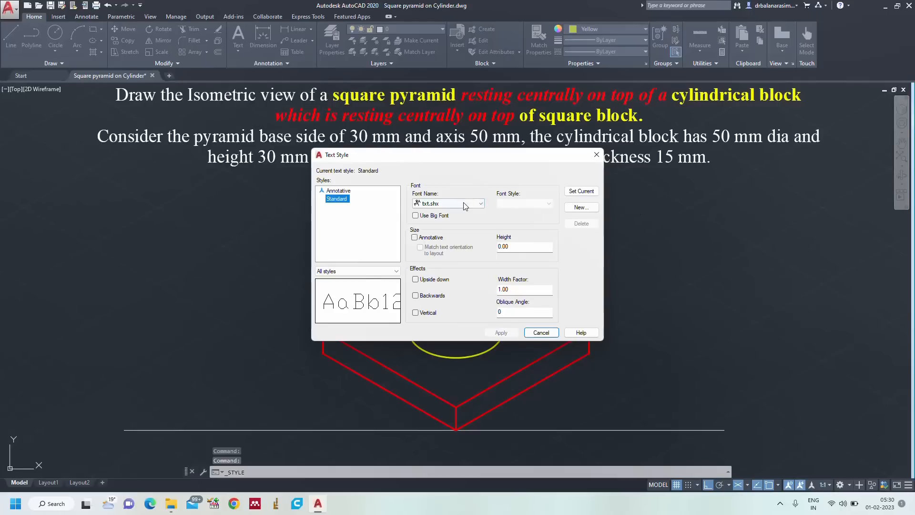
left_click(465, 204)
type("ti")
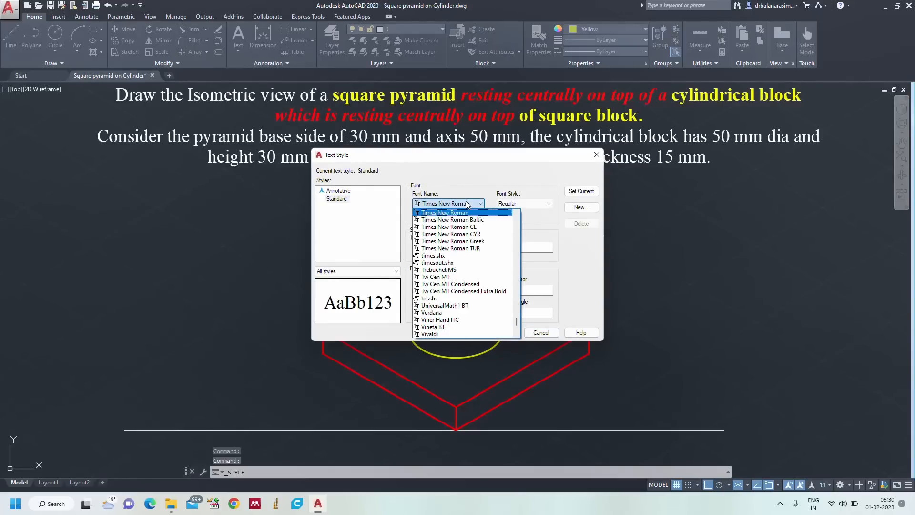
key("Return")
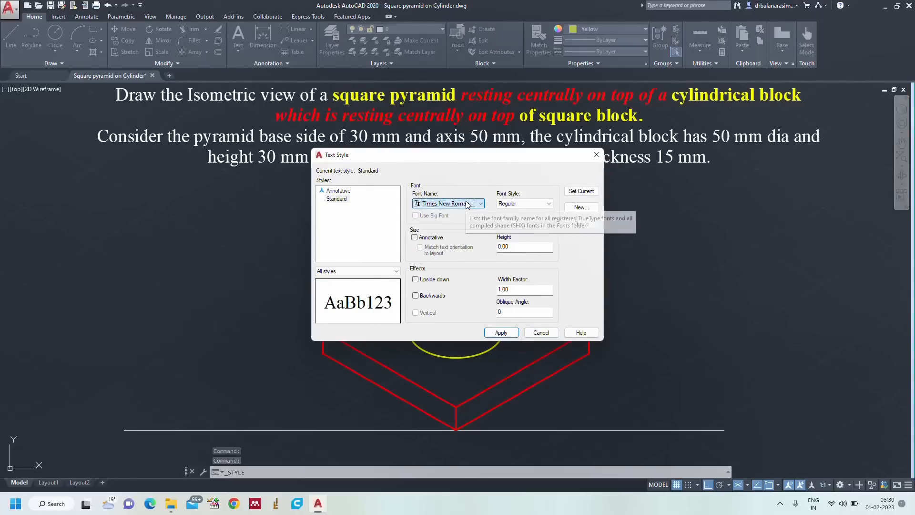
left_click(501, 333)
left_click(541, 333)
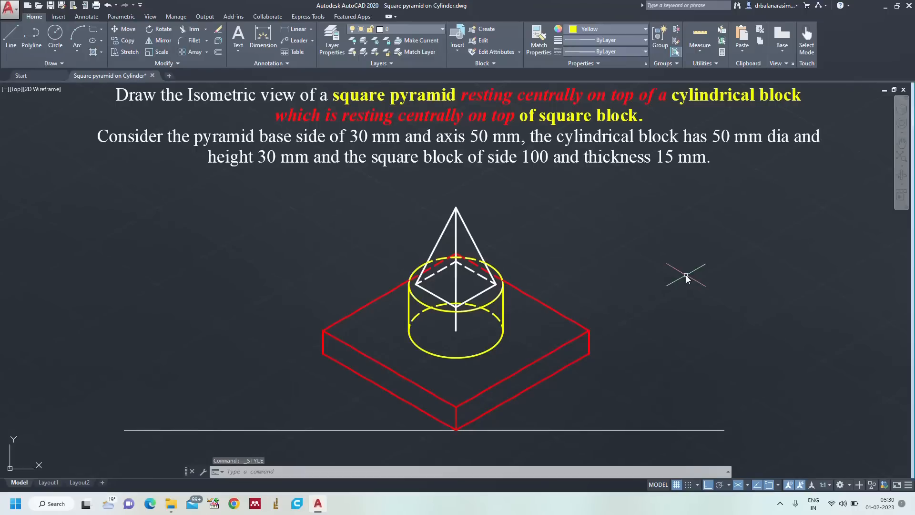
type("TEXT")
key("Return")
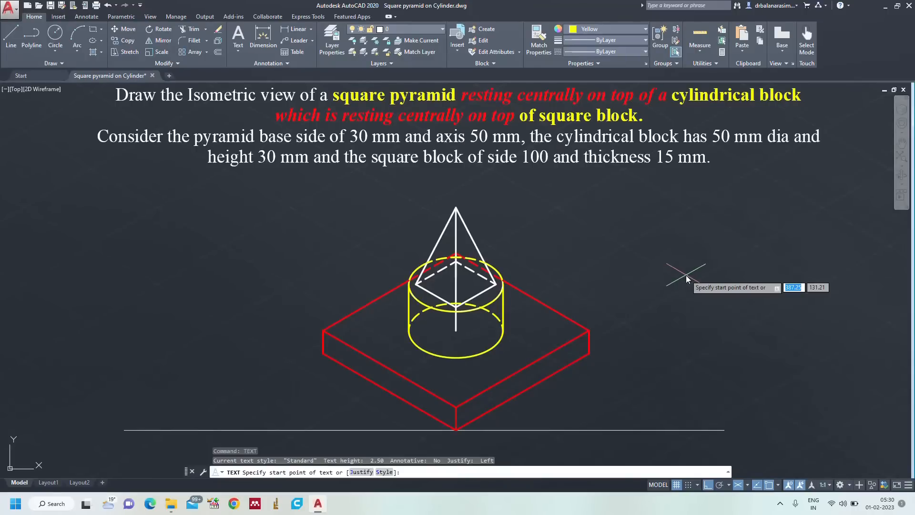
left_click(306, 325)
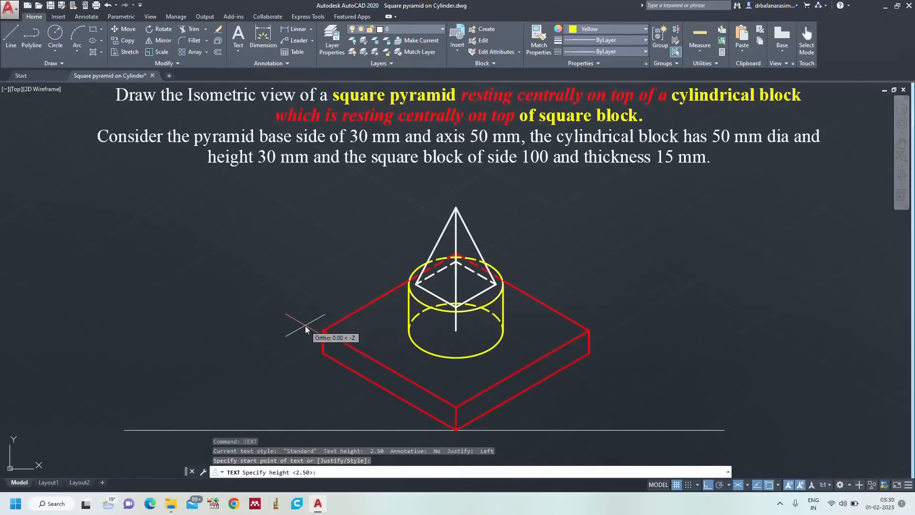
type("6")
key("Return")
type("0")
key("Return")
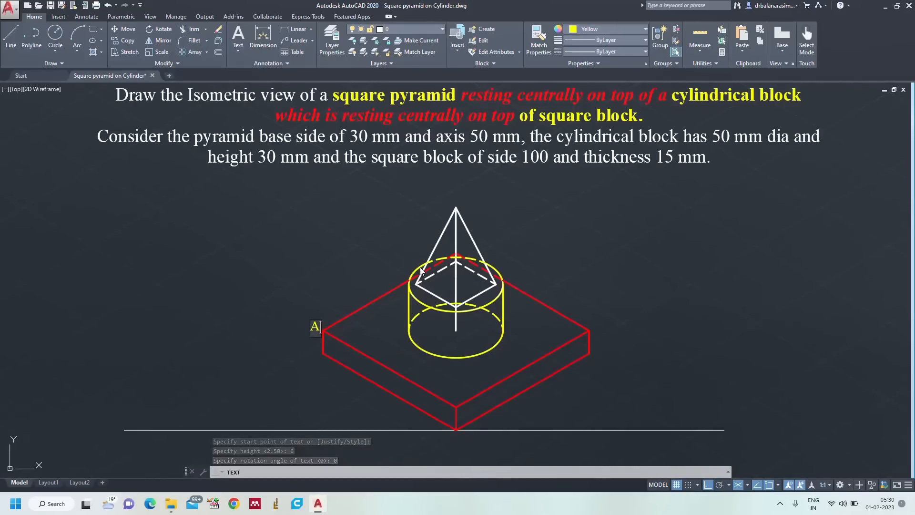
key("BackSpace")
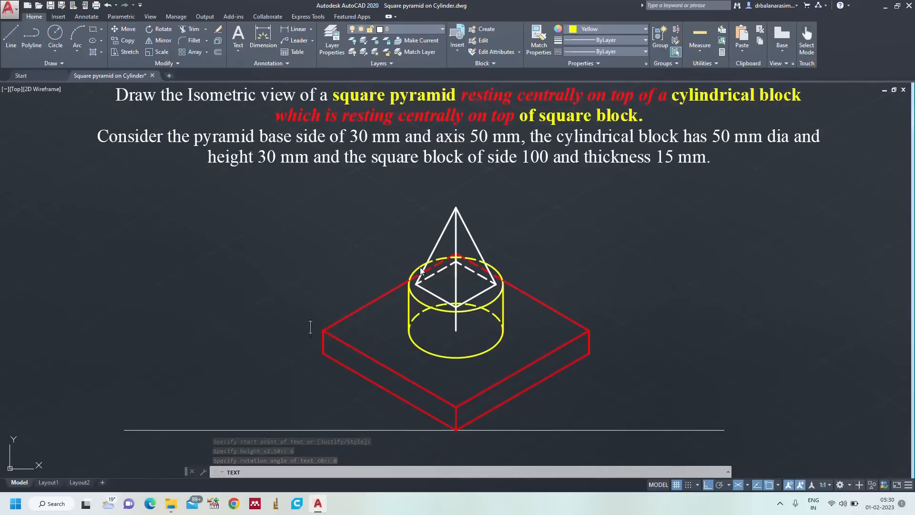
key("Escape")
Set the current colour to ByLayer and label the block's left top corner A in single-line text with height 6 and rotation 0.
left_click(583, 31)
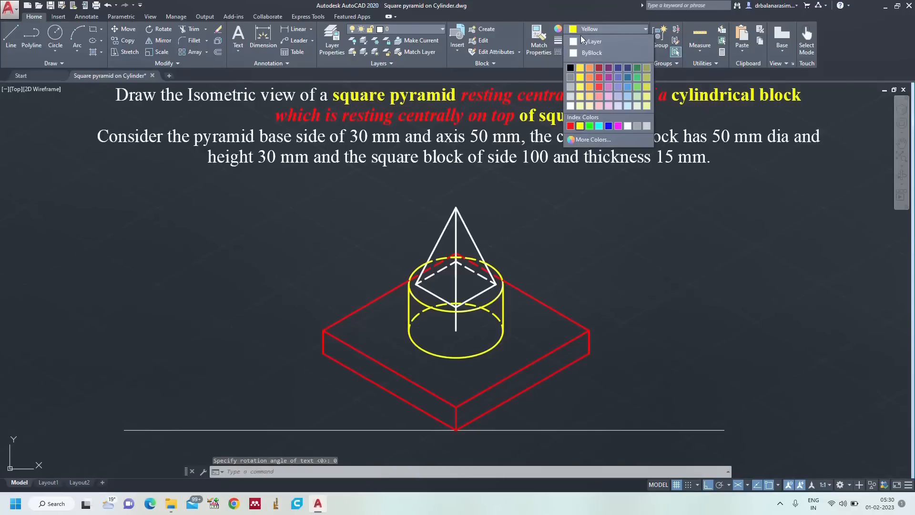
left_click(580, 42)
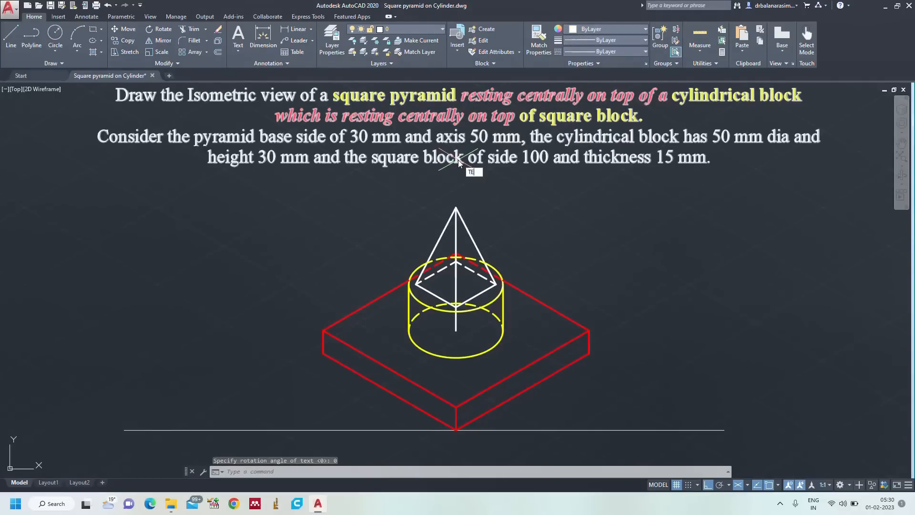
type("TEX")
key("Return")
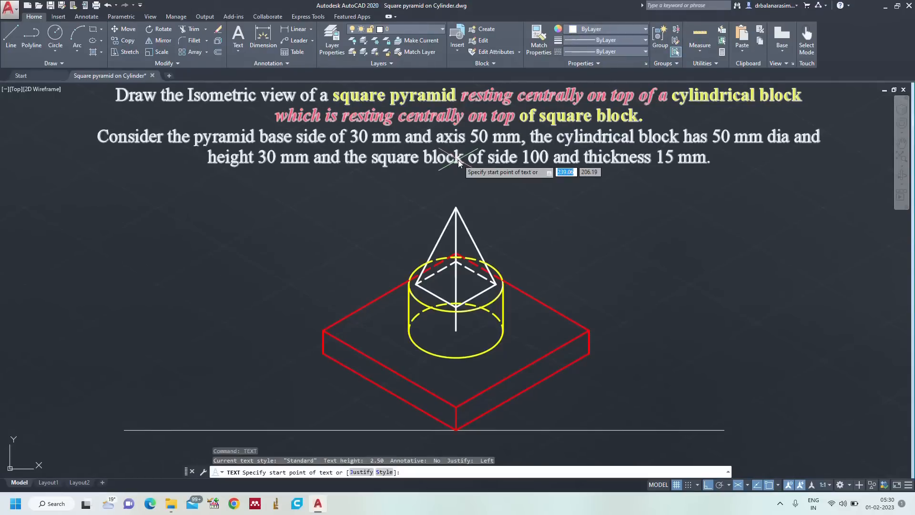
left_click(312, 327)
type("6")
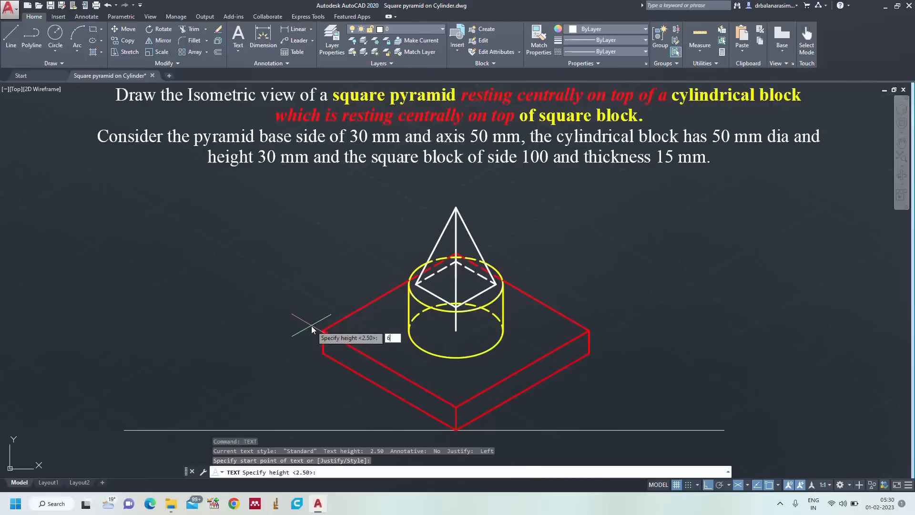
key("Return")
type("0")
key("Return")
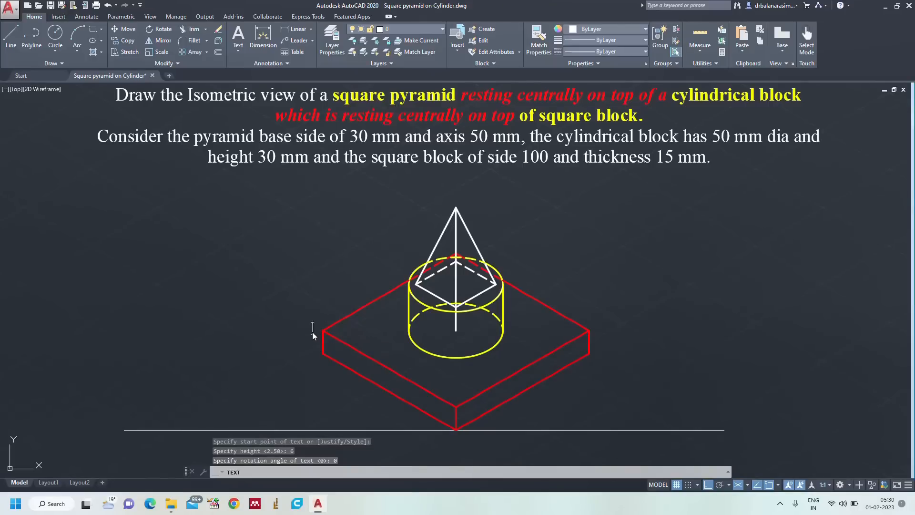
Label the block's rear, right and front top corners B, C and D.
left_click(461, 247)
type("B")
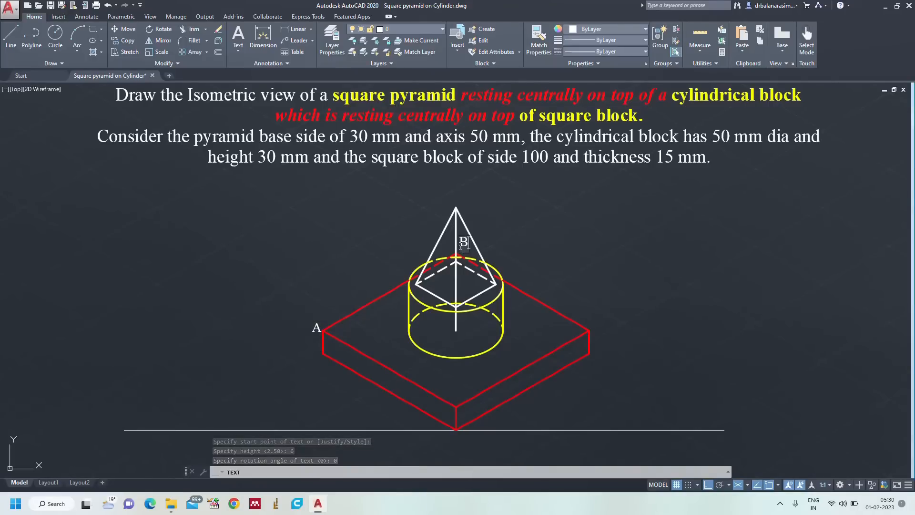
left_click(594, 328)
type("C")
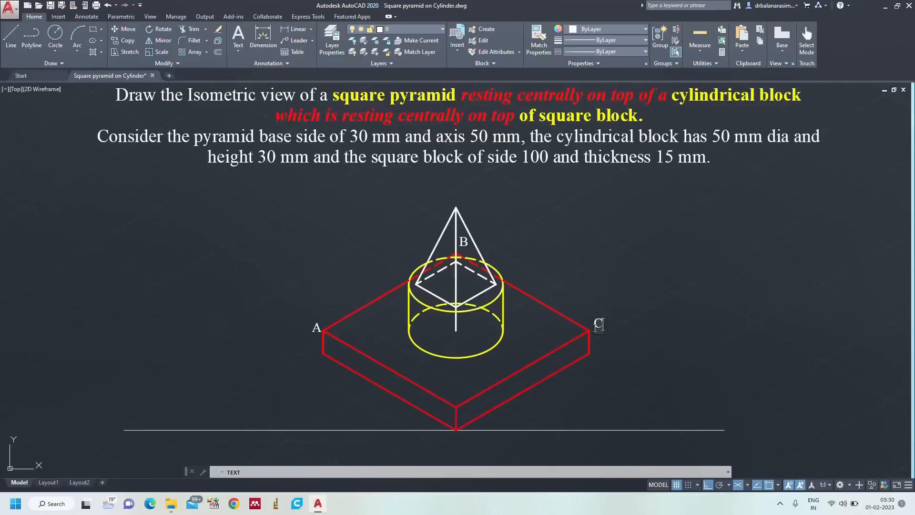
left_click(458, 404)
Label the block's left, right and front bottom corners E, G and H.
left_click(313, 363)
type("E")
left_click(596, 361)
type("G")
left_click(454, 444)
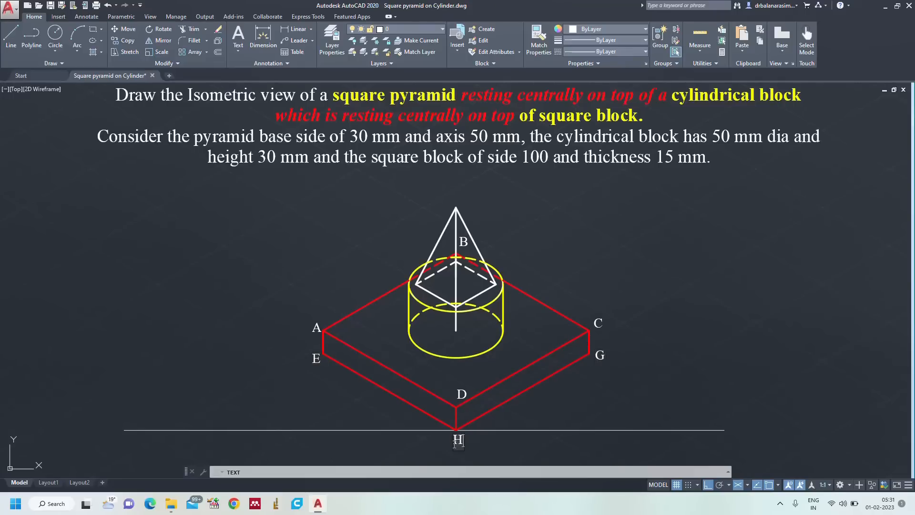
Label the ends of the cylinder's side lines I and J at the upper ellipse, K and L at the lower ellipse.
left_click(406, 283)
left_click(509, 282)
type("J")
type("K")
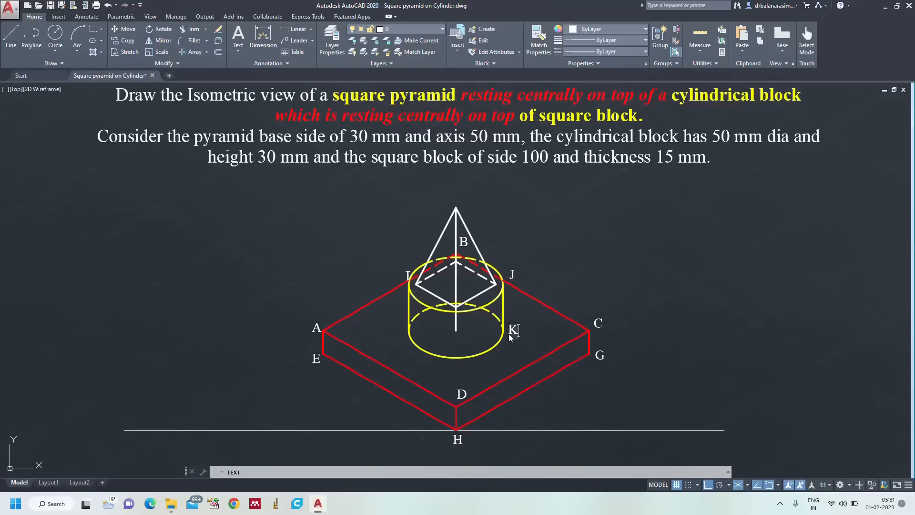
left_click(400, 337)
type("L")
Label the pyramid's apex O and its left, rear, right and front base corners M, N, O and P.
left_click(458, 203)
type("O")
left_click(412, 290)
type("M")
left_click(454, 261)
type("N")
left_click(500, 286)
type("O")
left_click(455, 313)
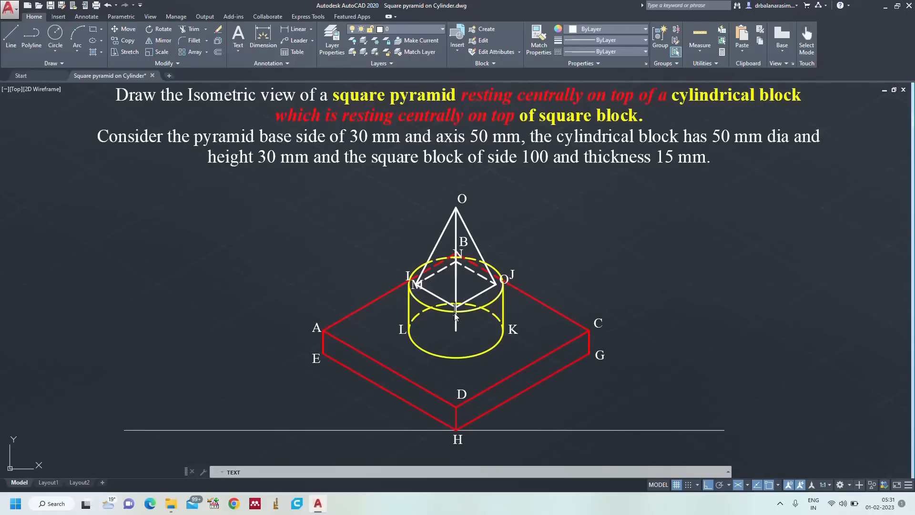
key("Return")
key("Return")
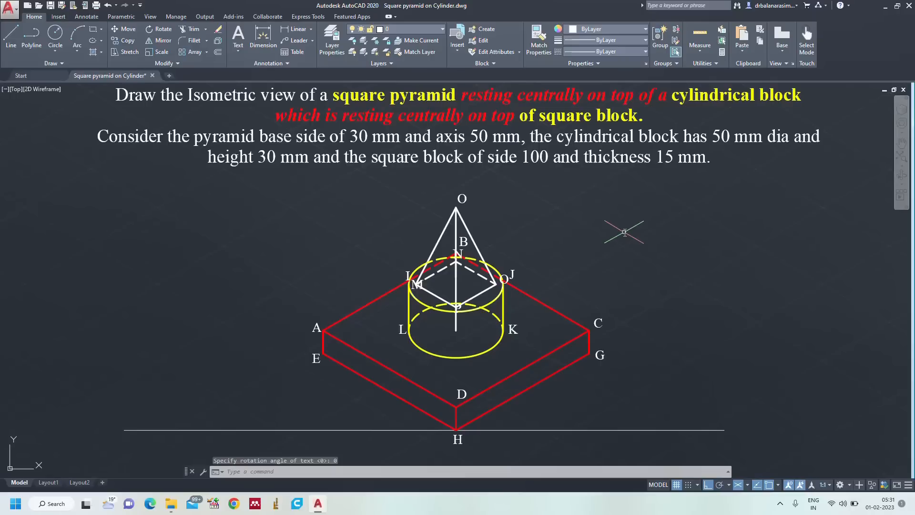
Add an aligned dimension for the block's thickness along edge CG, placed just outside the block.
type("DAL")
key("Return")
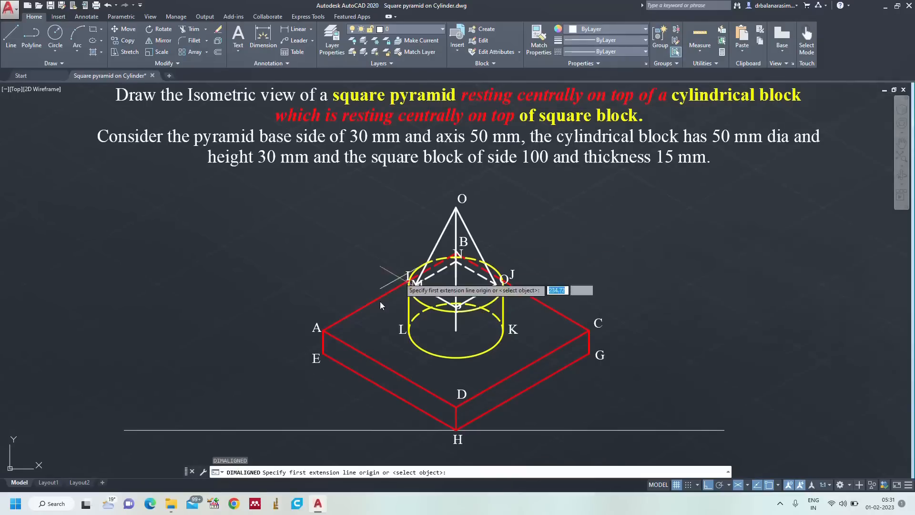
left_click(588, 329)
left_click(589, 354)
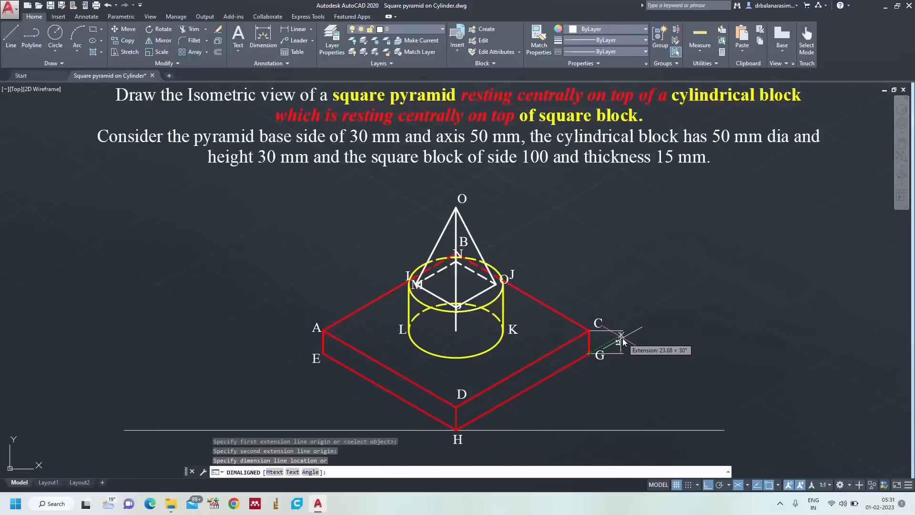
left_click(621, 343)
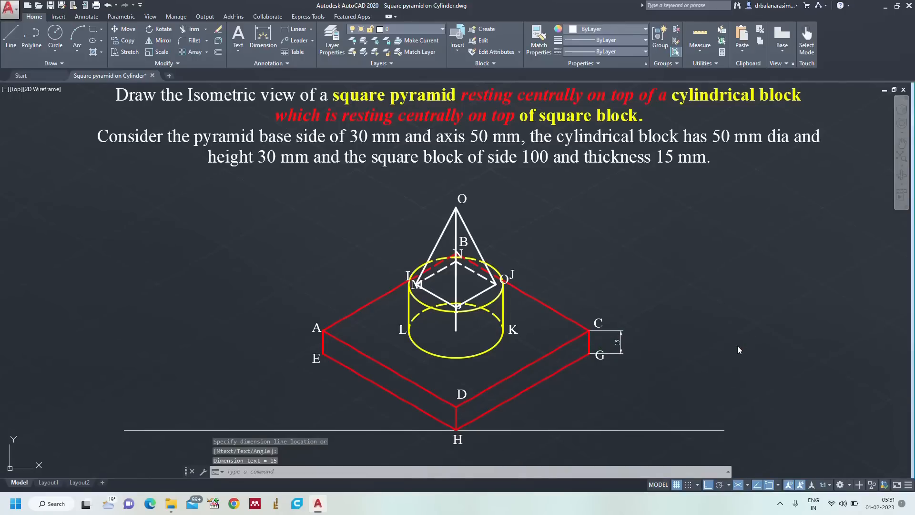
Modify the ISO-25 dimension style to use a text height of 4 and an arrow size of 2.
type("DST")
key("Return")
left_click(557, 229)
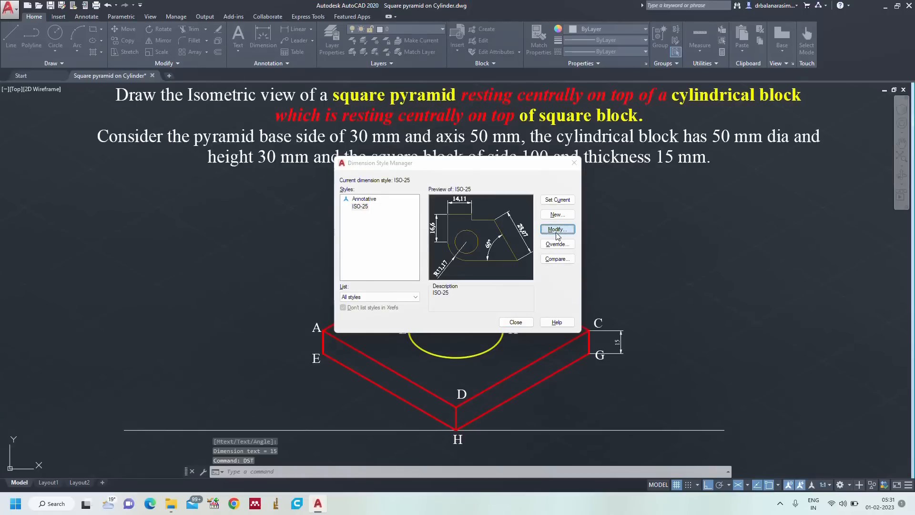
left_click(189, 186)
double_click(220, 256)
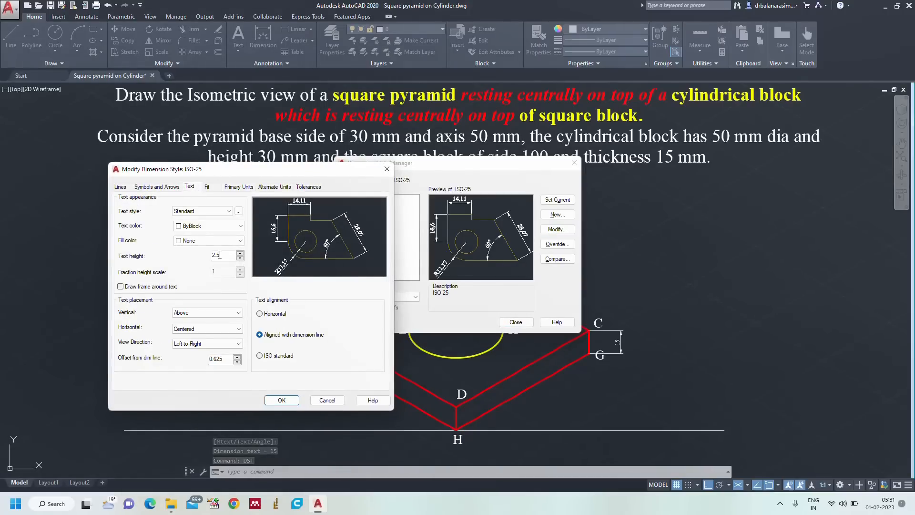
type("4")
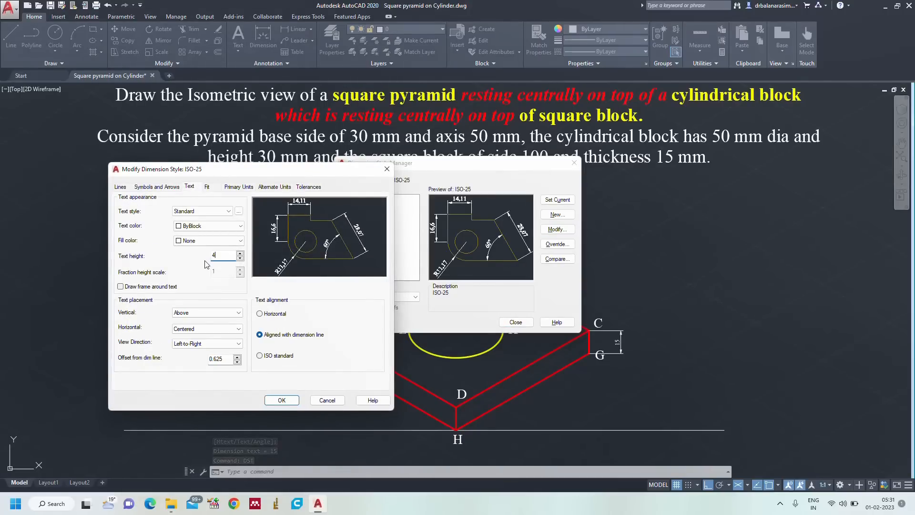
left_click(162, 186)
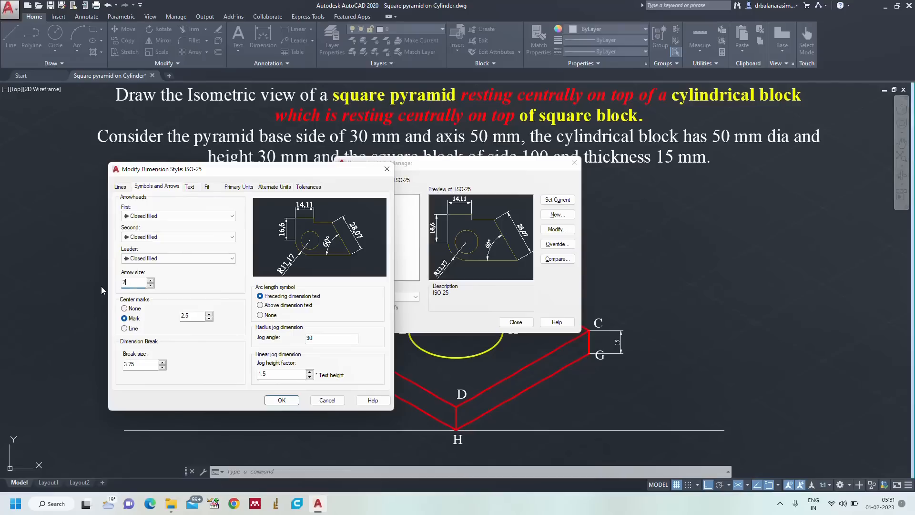
left_click(240, 188)
left_click(282, 402)
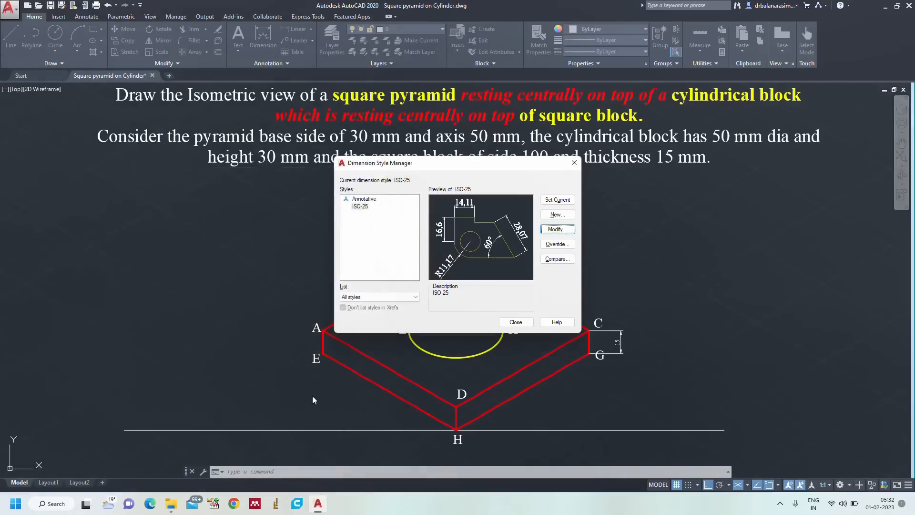
Add an aligned dimension for the block's side along lower edge EH, placed just outside the block.
left_click(511, 323)
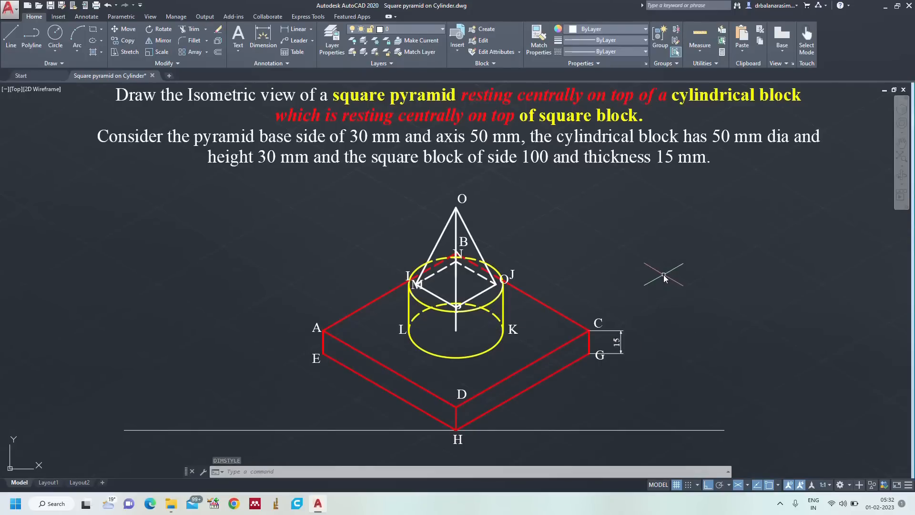
type("DIM")
type("AL")
key("Return")
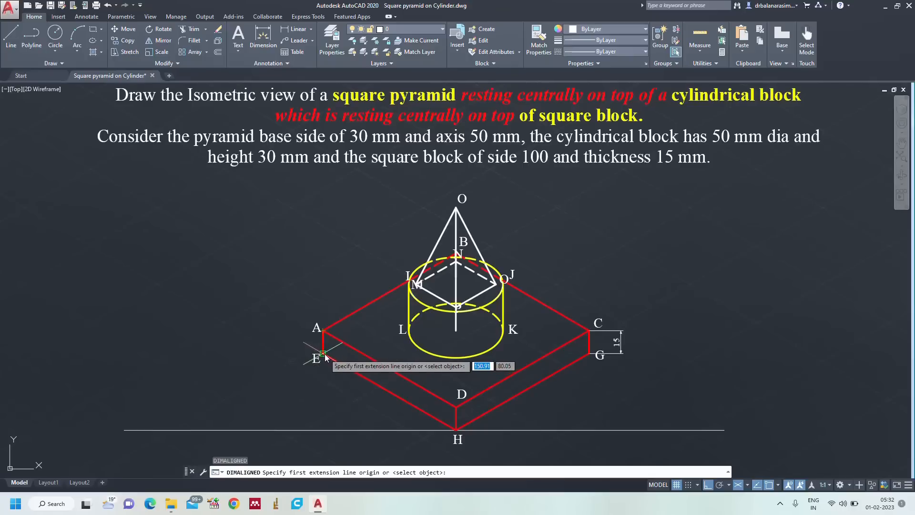
left_click(323, 354)
left_click(444, 435)
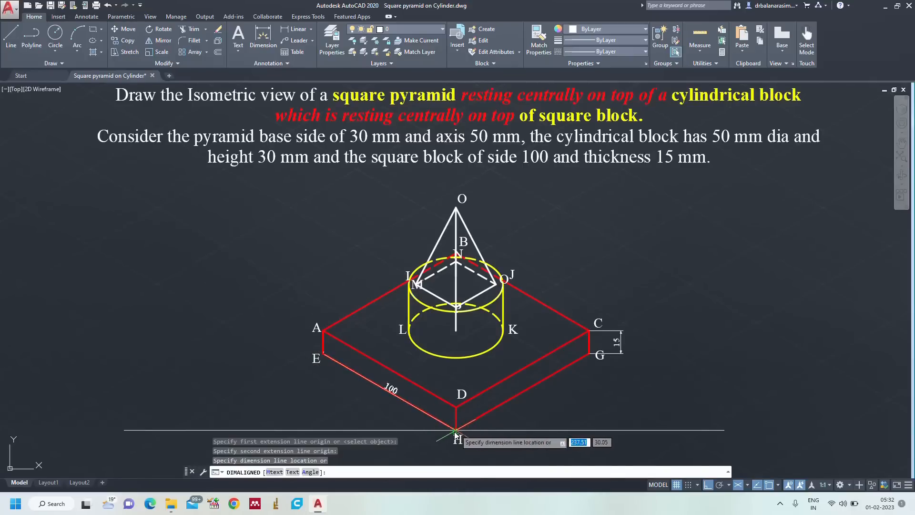
left_click(436, 441)
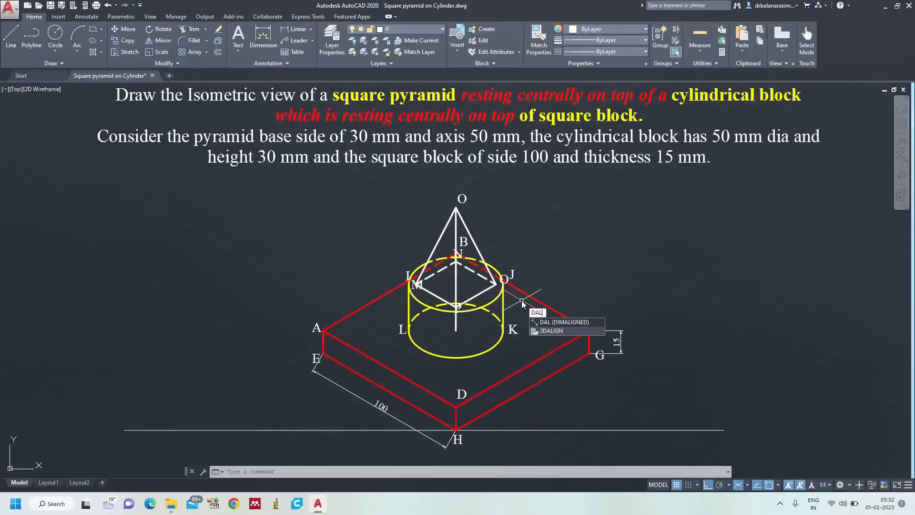
Add an aligned dimension for the cylinder's height between its lower and upper ellipse centres, placed clear of the cylinder towards corner C.
key("Return")
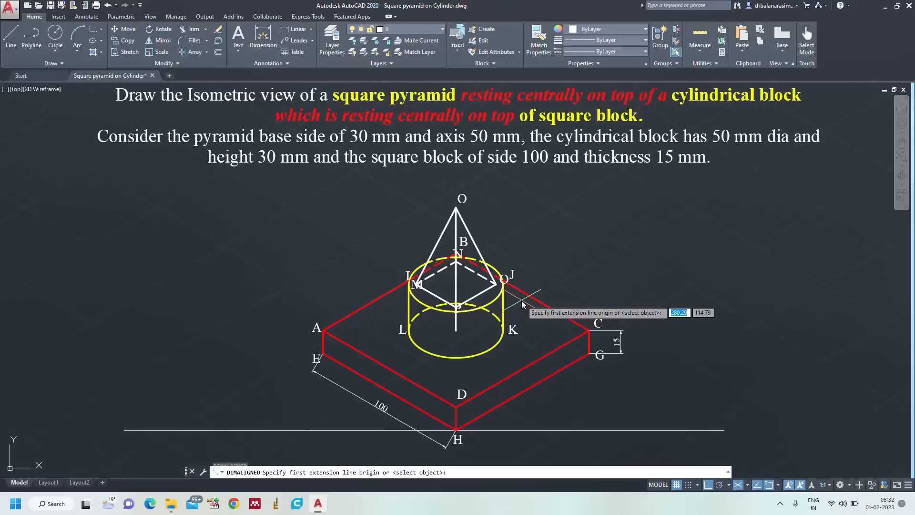
left_click(457, 333)
left_click(456, 289)
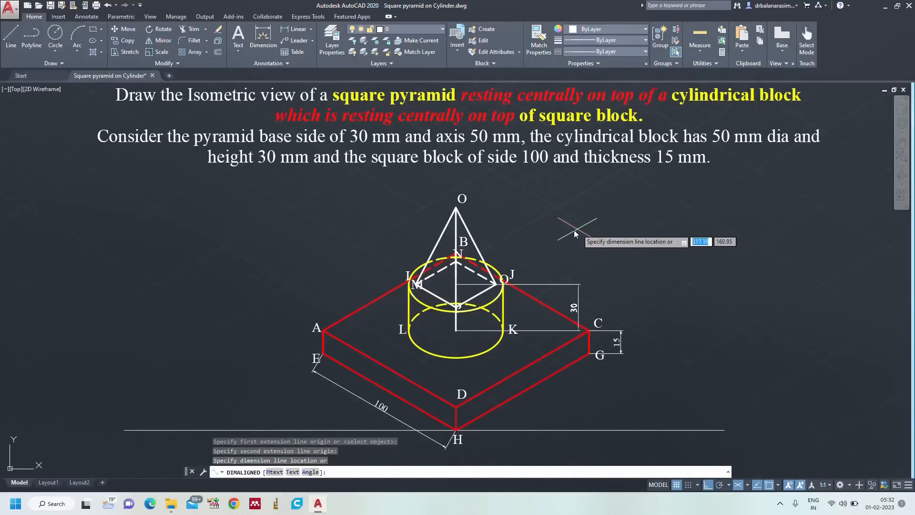
left_click(558, 224)
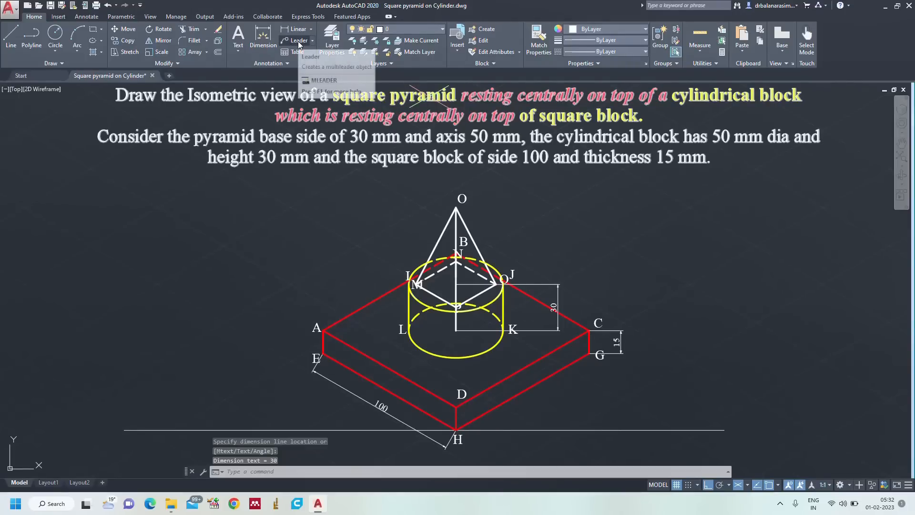
Add a leader from the cylinder's upper ellipse with the text "DIA 50" at a text height of 5.
left_click(298, 41)
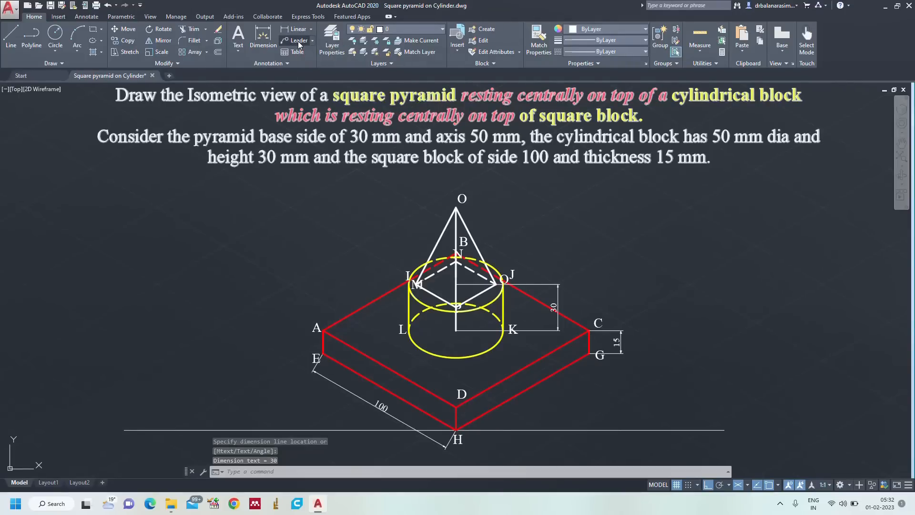
left_click(496, 269)
left_click(522, 245)
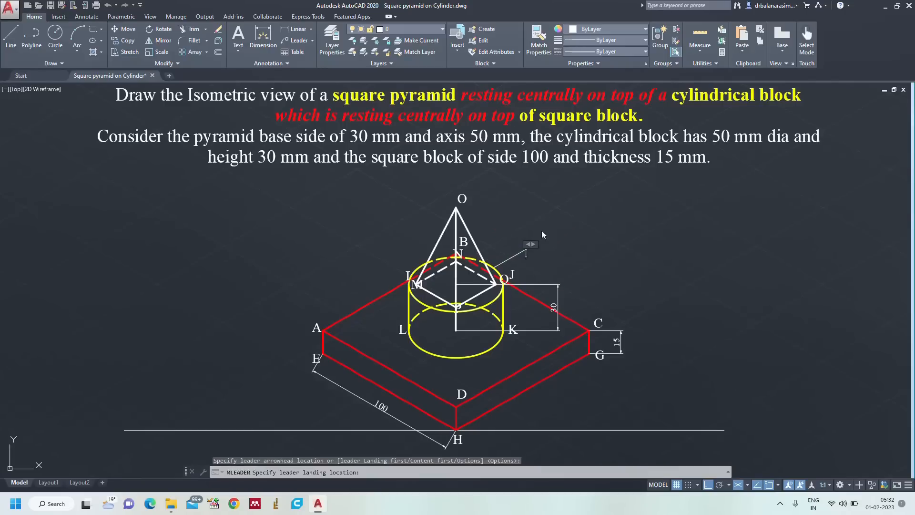
type("DIA 50")
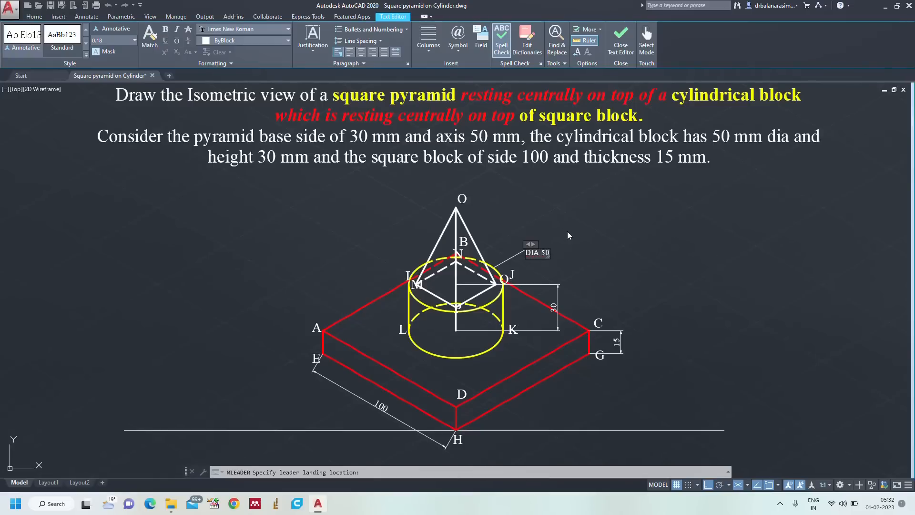
key("ctrl+a")
left_click(114, 40)
type("5")
key("Return")
left_click(586, 215)
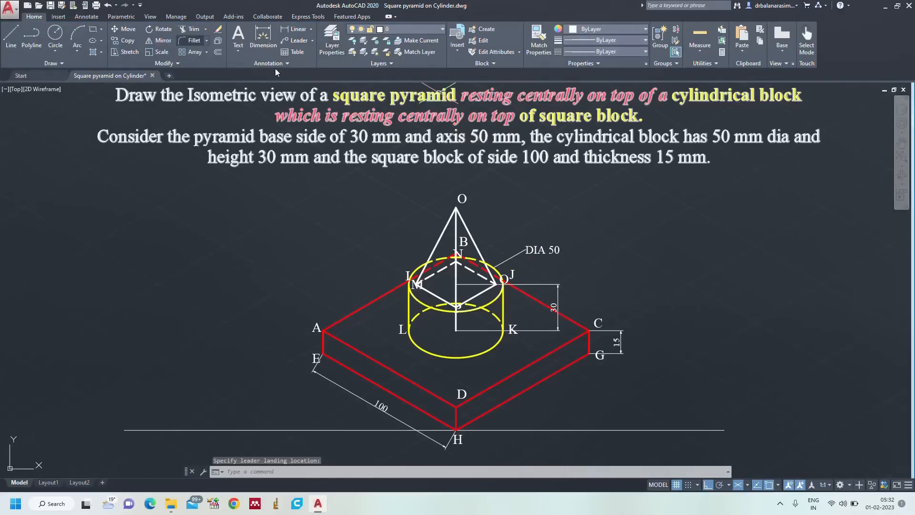
Modify the Standard multileader style to use a text height of 5.
scroll(513, 278, "up", 4)
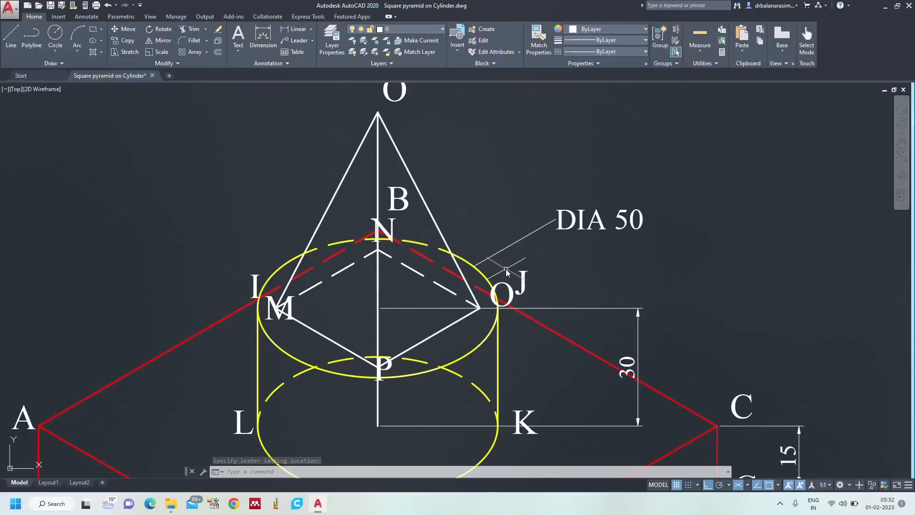
type("z")
key("Return")
type("a")
key("Return")
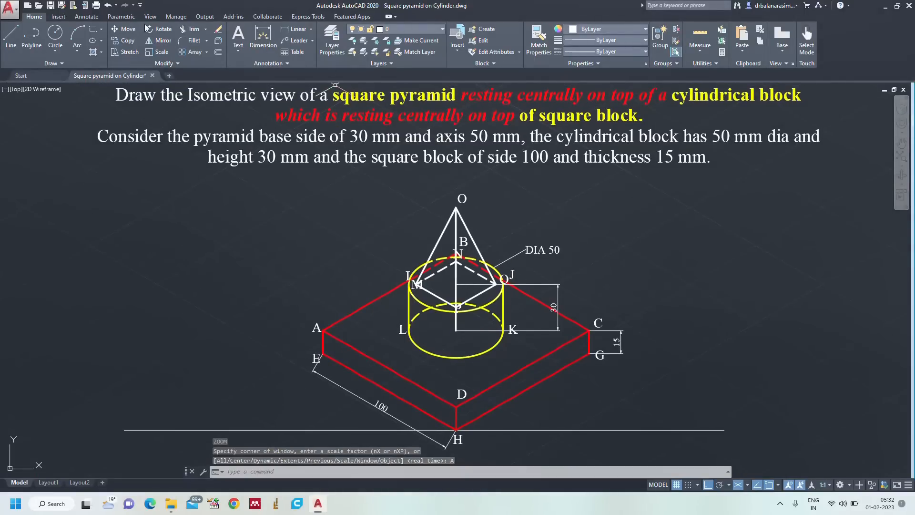
left_click(313, 41)
left_click(314, 40)
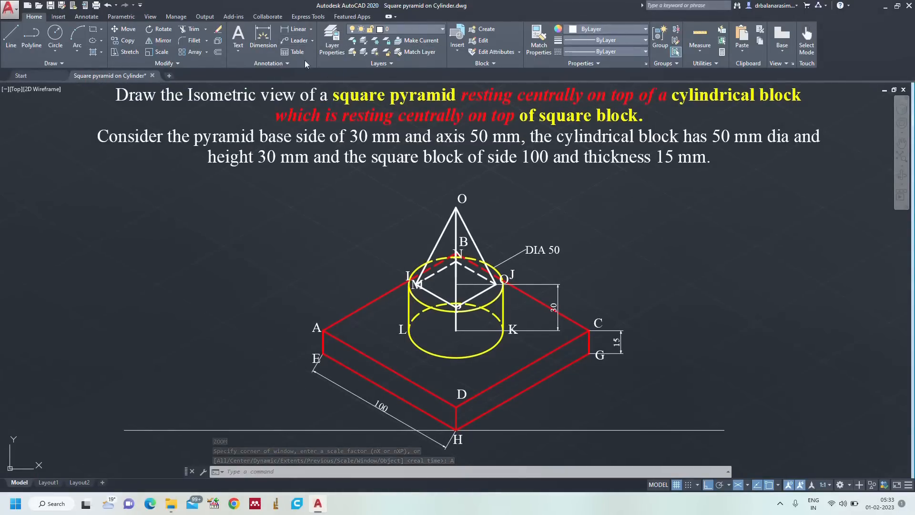
left_click(293, 64)
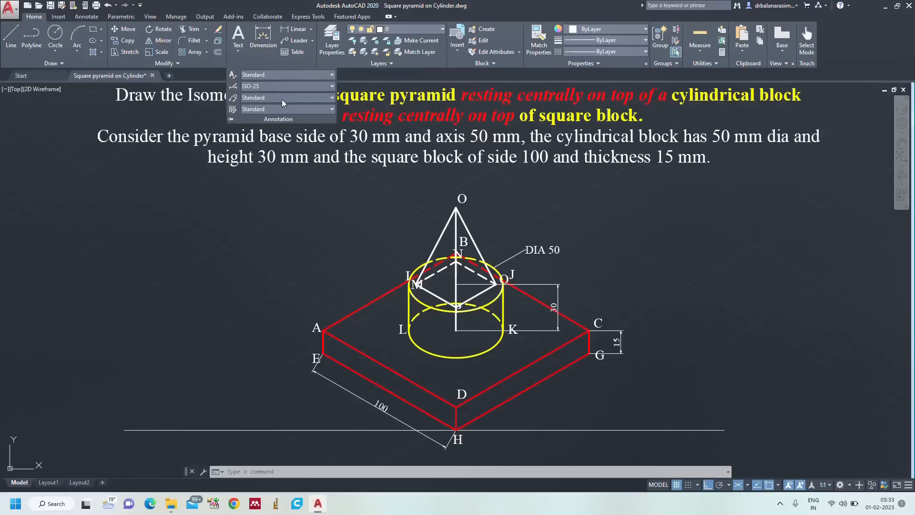
left_click(318, 98)
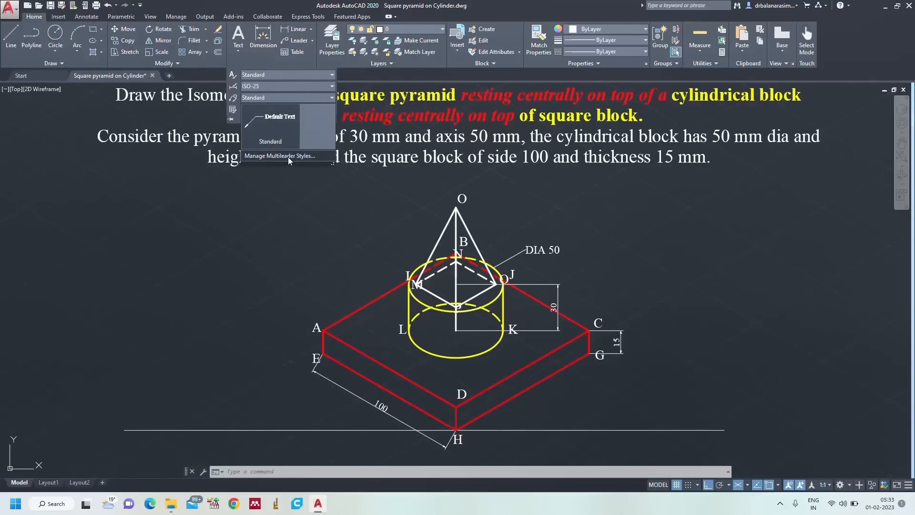
left_click(289, 159)
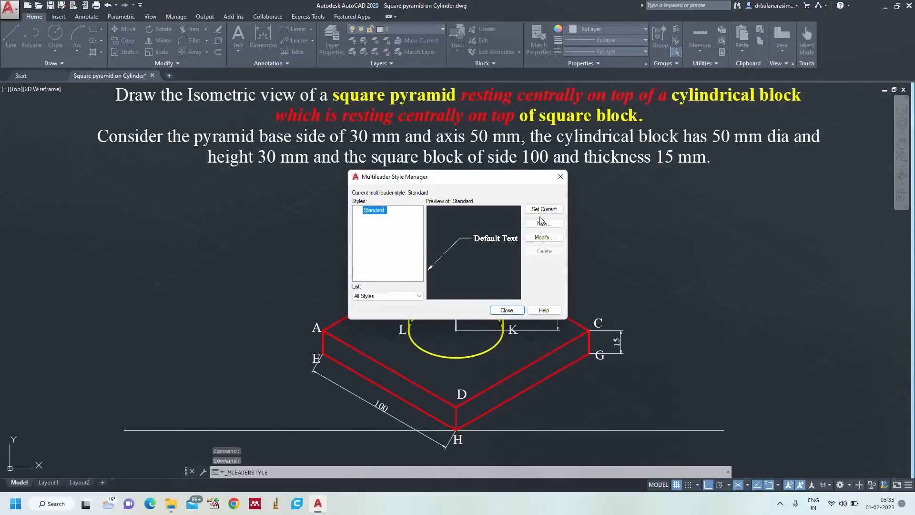
left_click(539, 237)
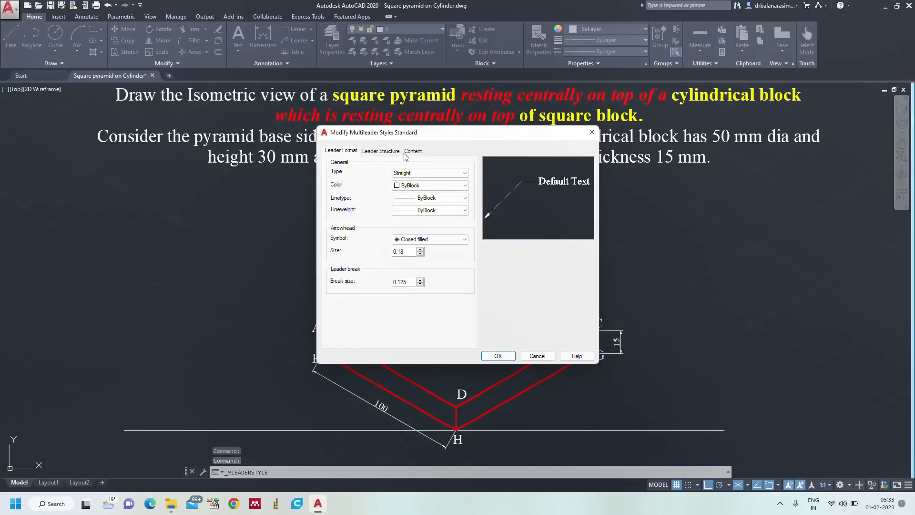
left_click(411, 152)
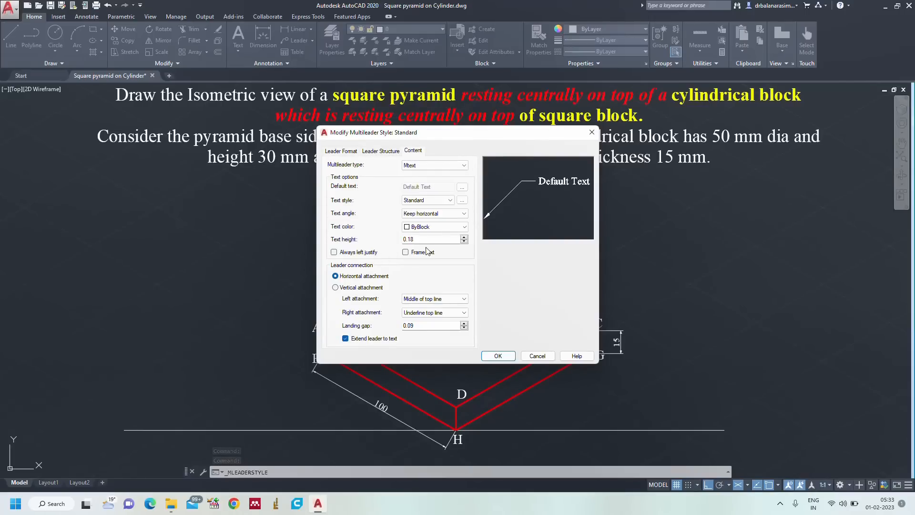
left_click_drag(420, 239, 392, 239)
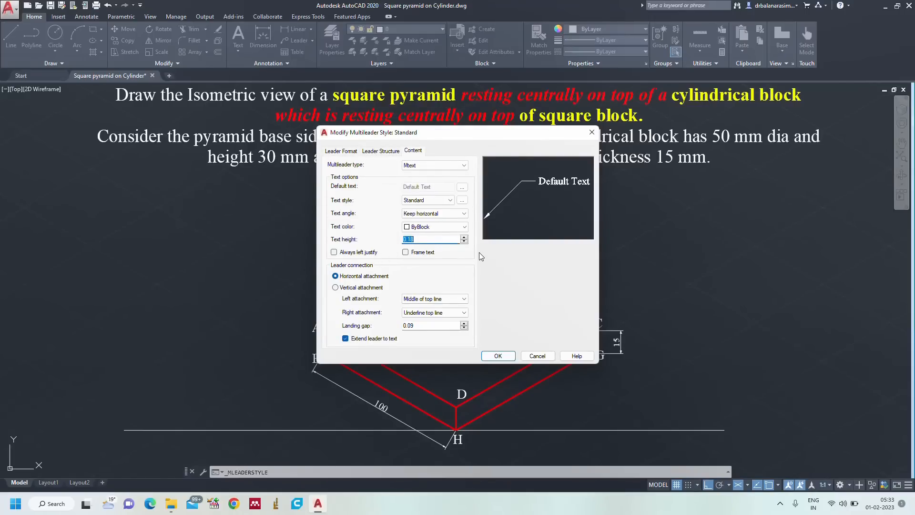
type("5")
Increase the arrowhead size of the Standard multileader style and apply the style changes.
left_click(345, 151)
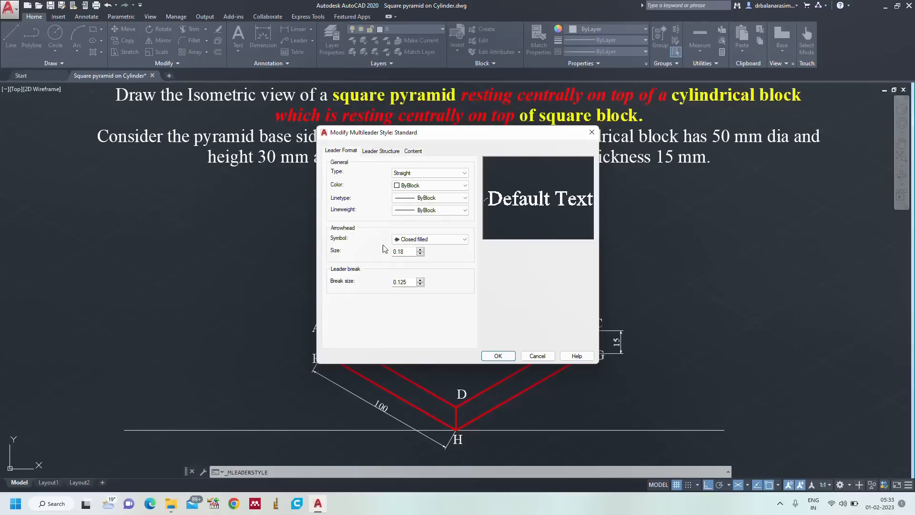
double_click(407, 252)
left_click(385, 152)
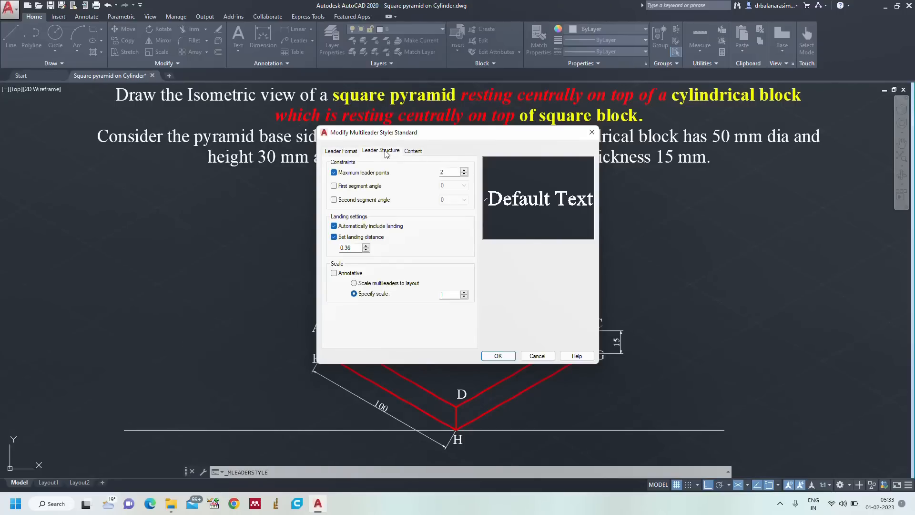
left_click(498, 355)
left_click(506, 310)
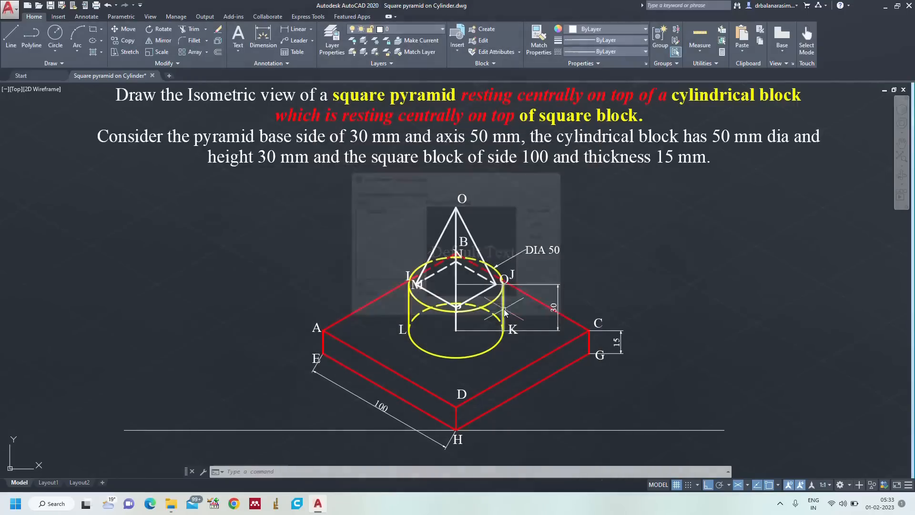
Add an aligned dimension for the pyramid's height from its base centre to apex O, in line with the cylinder's height dimension.
scroll(560, 274, "up", 4)
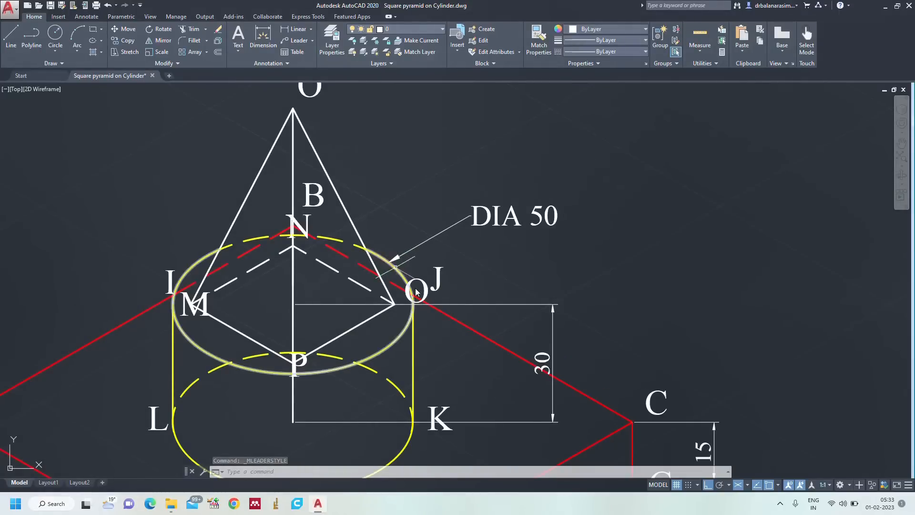
scroll(492, 279, "down", 5)
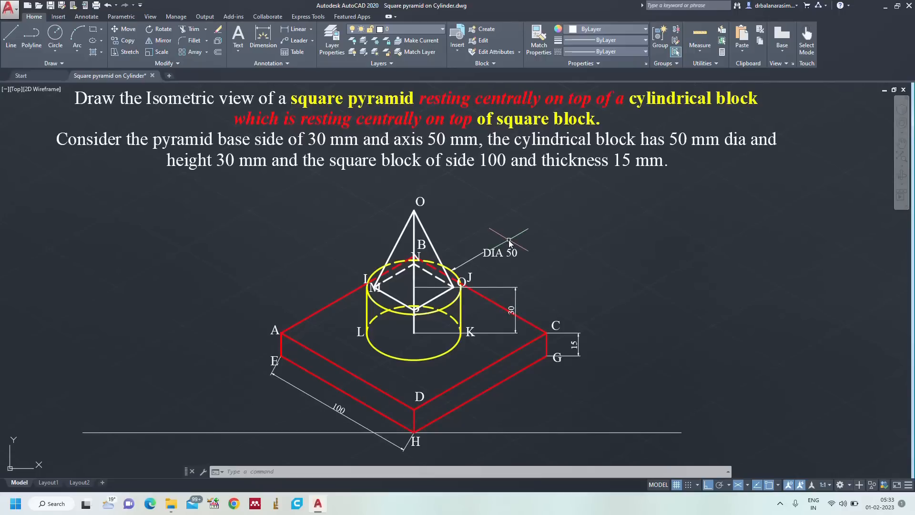
type("dal")
key("Return")
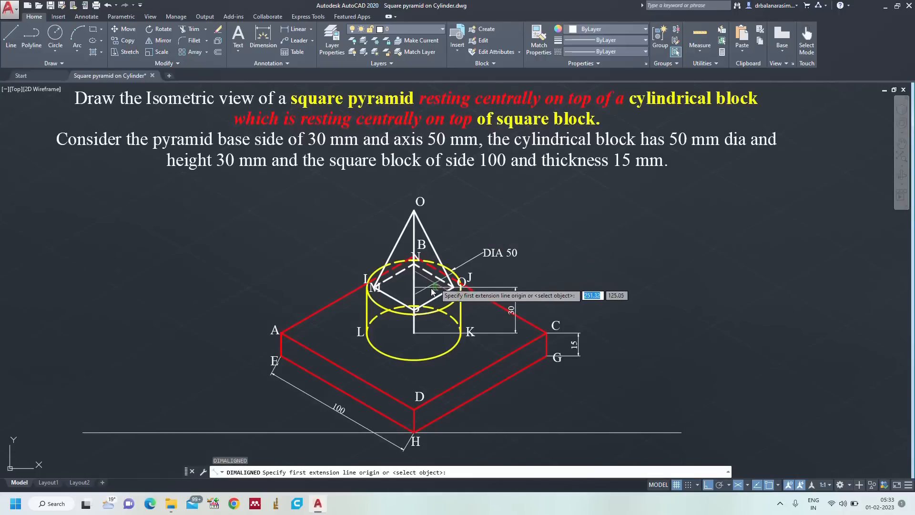
left_click(415, 286)
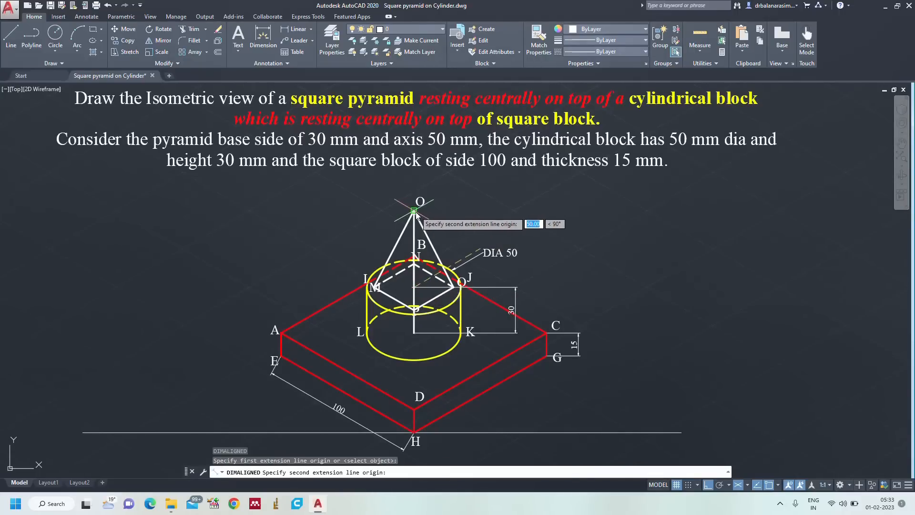
left_click(421, 213)
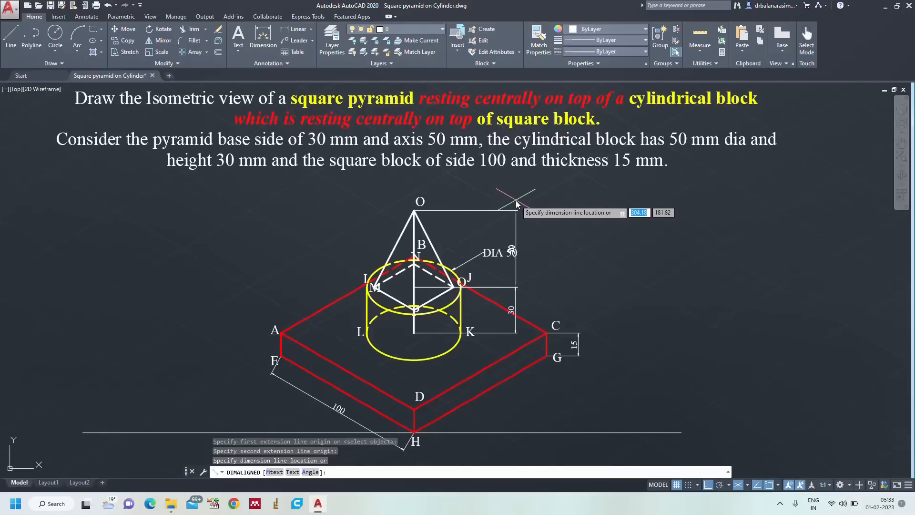
left_click(516, 203)
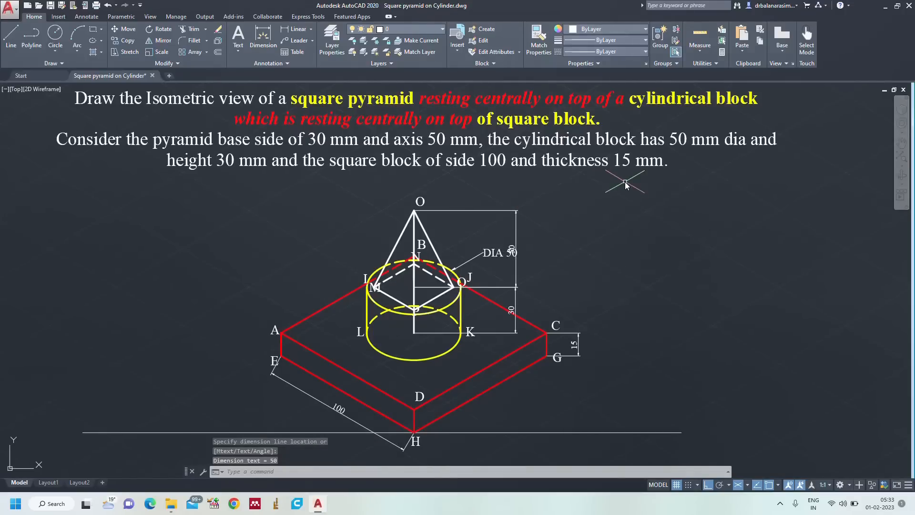
Add an aligned dimension for the pyramid's base side between corners P and M, placed just below that edge.
key("Return")
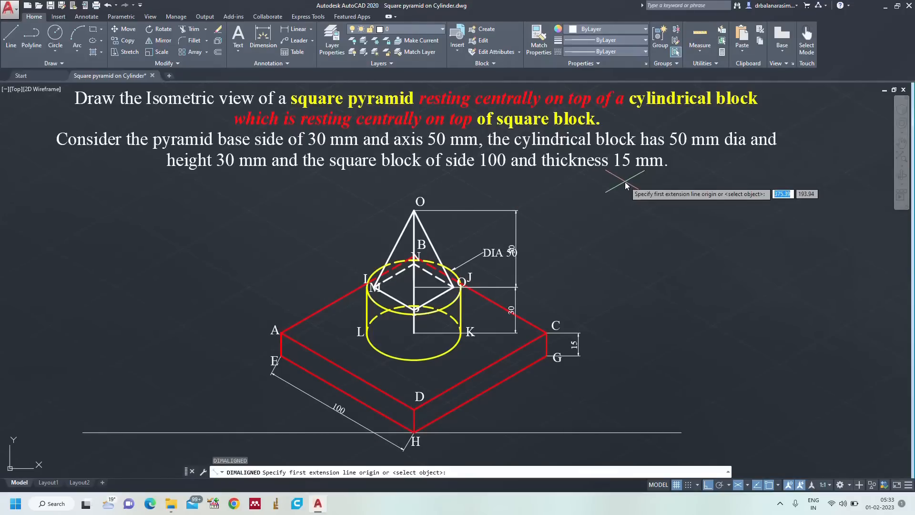
left_click(415, 309)
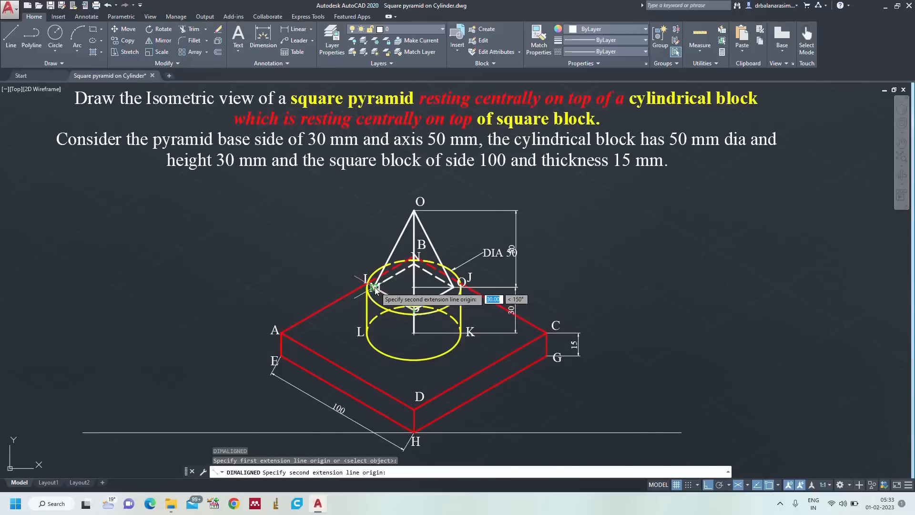
left_click(375, 290)
left_click(381, 317)
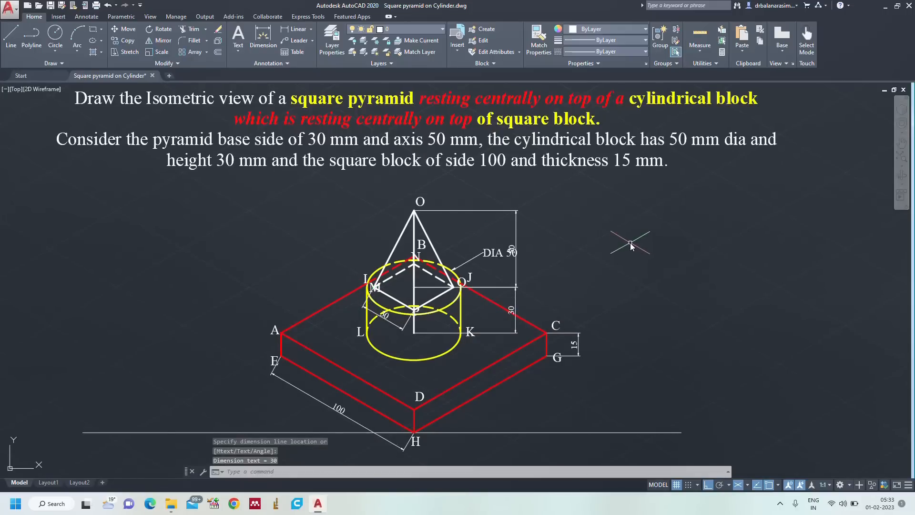
Modify the ISO-25 dimension style to use a text height of 6.
scroll(631, 246, "down", 2)
type("z")
key("Return")
type("a")
key("Return")
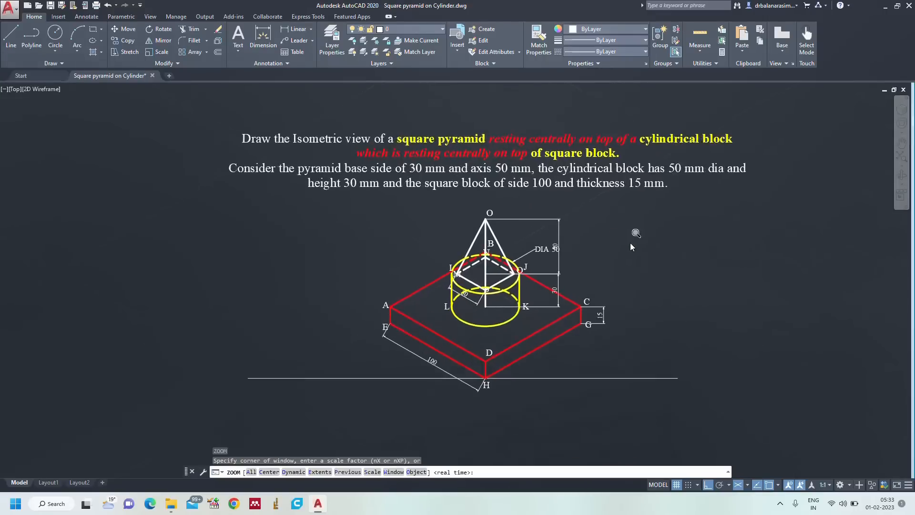
type("DST")
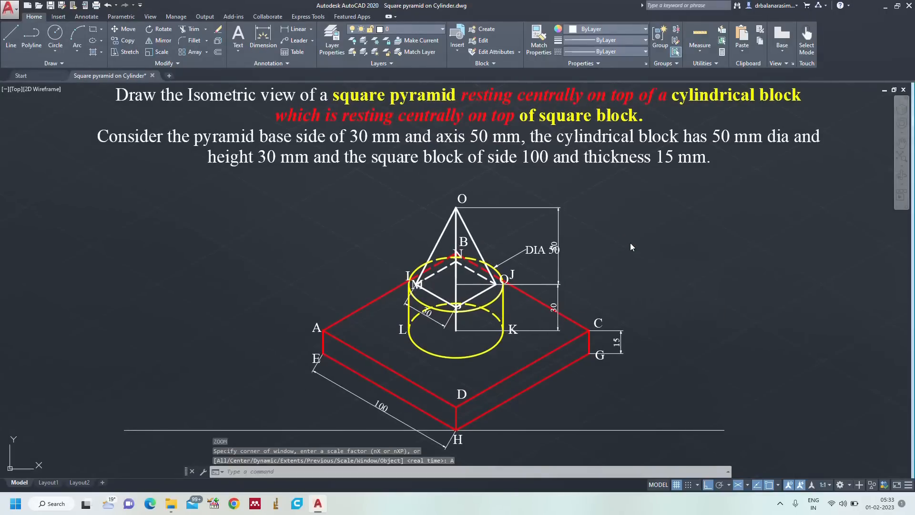
key("Return")
left_click(558, 229)
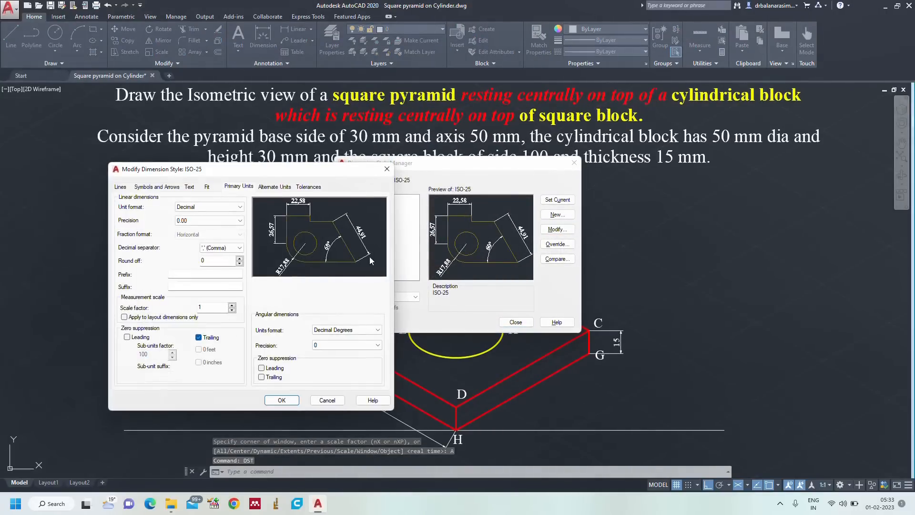
left_click(190, 186)
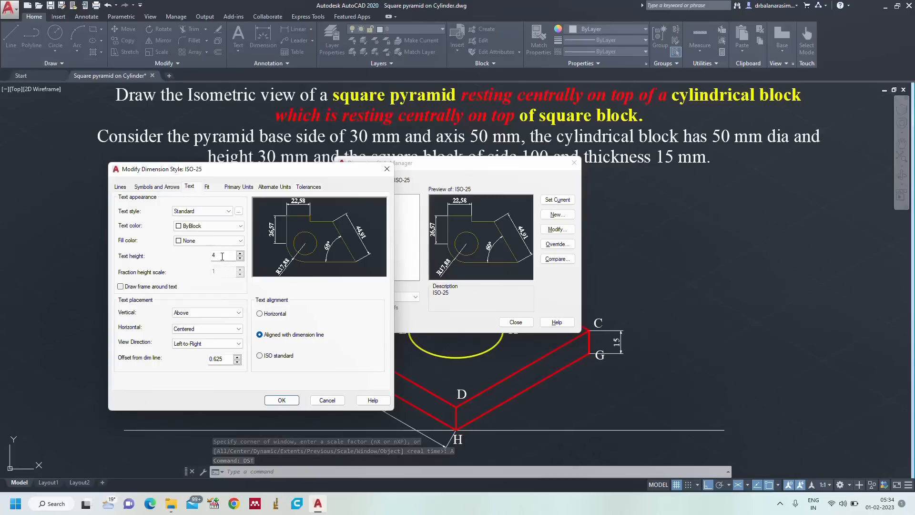
double_click(222, 255)
type("6")
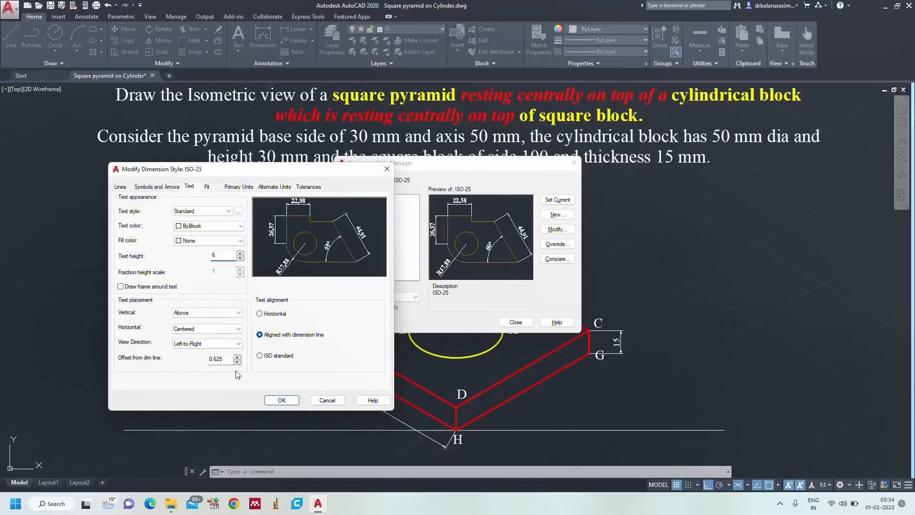
left_click(275, 400)
left_click(510, 323)
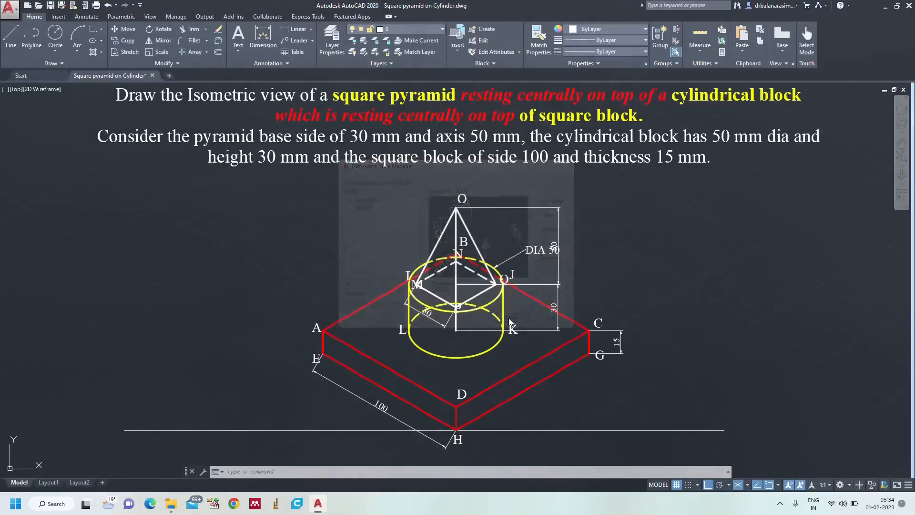
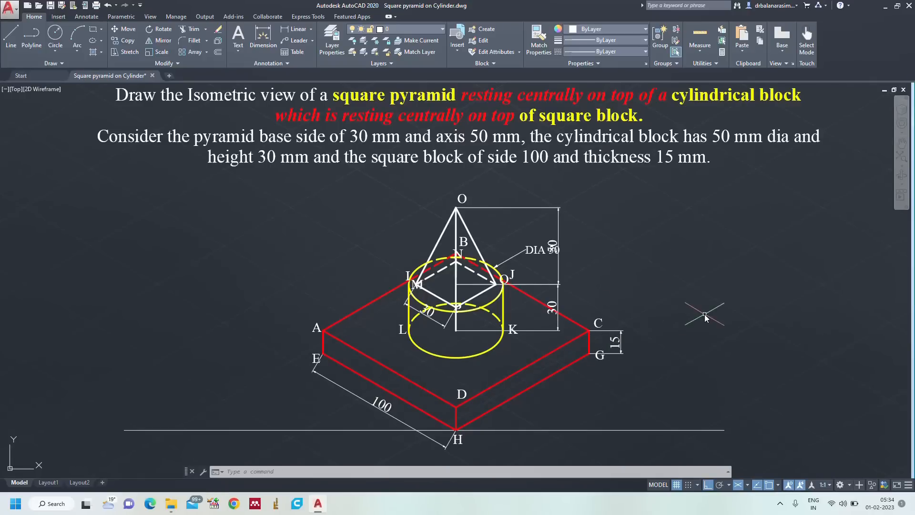
Apply an oblique angle to the block side EH and pyramid base side dimensions, aligning their extension lines with edge C to D.
type("ded")
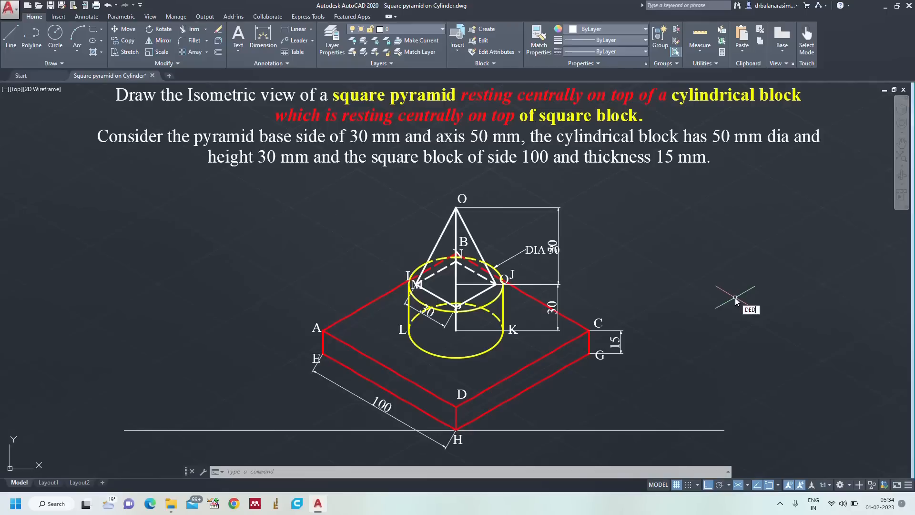
key("Return")
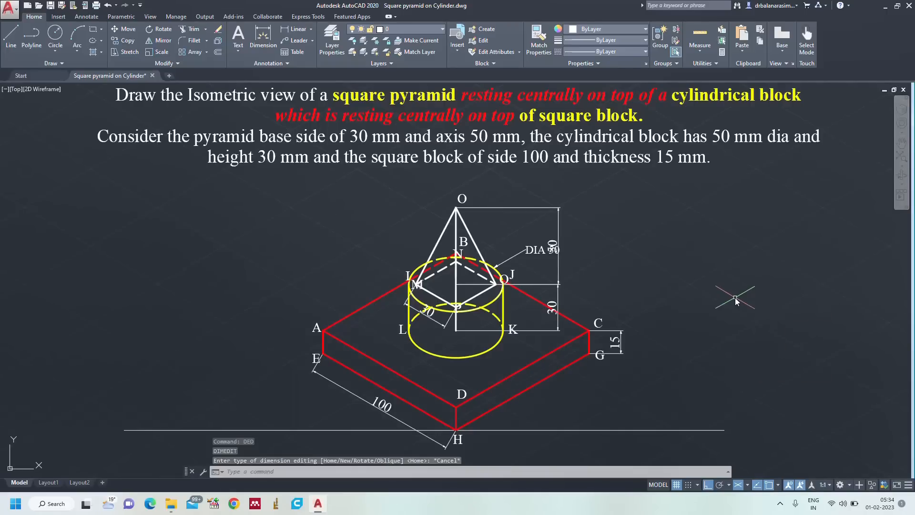
type("o")
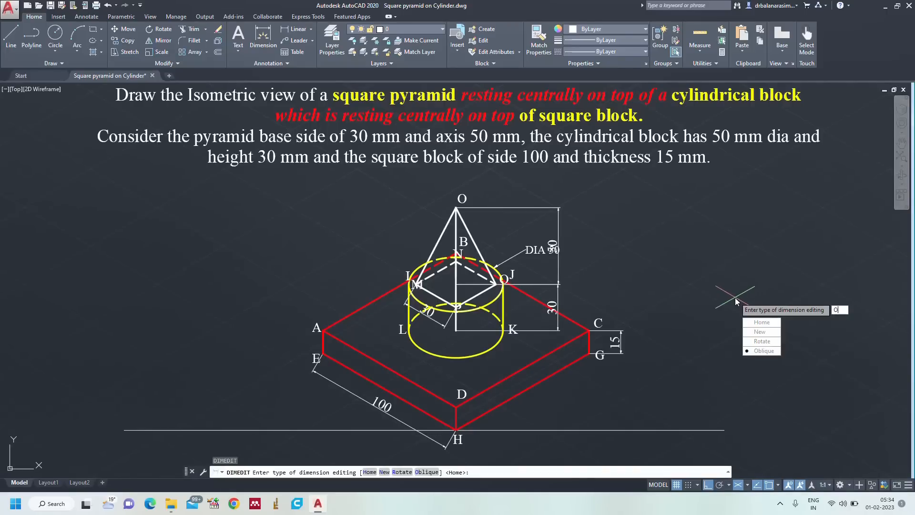
key("Return")
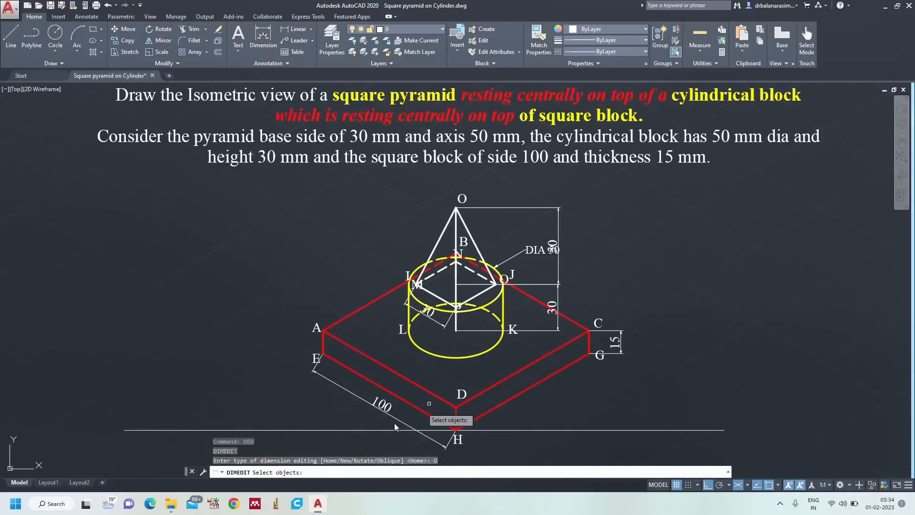
left_click(345, 390)
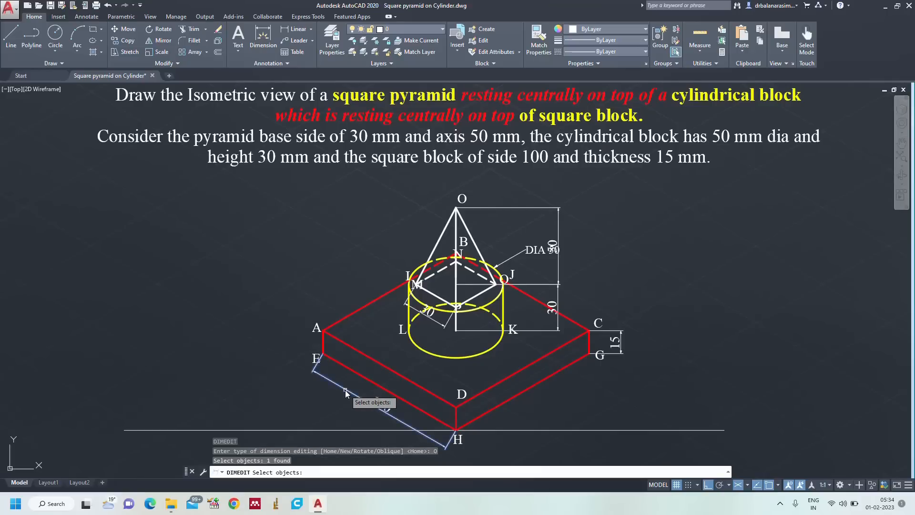
left_click(435, 324)
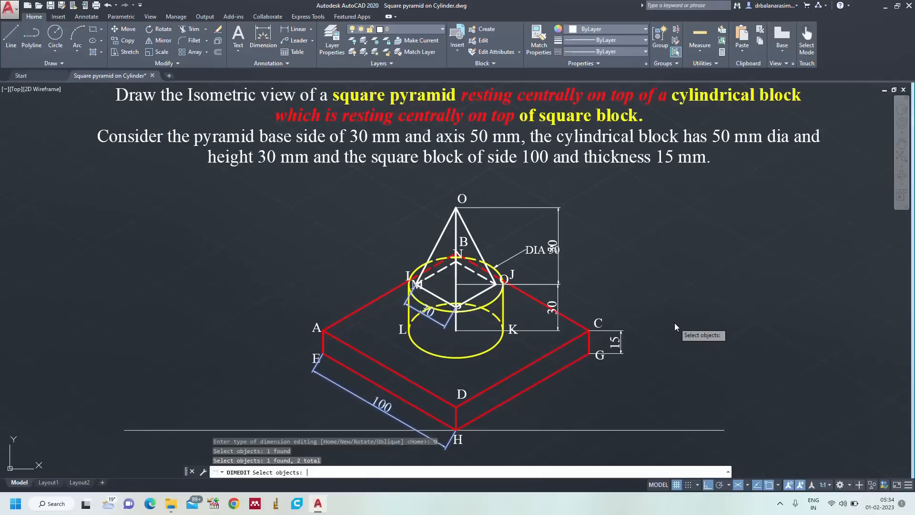
key("Return")
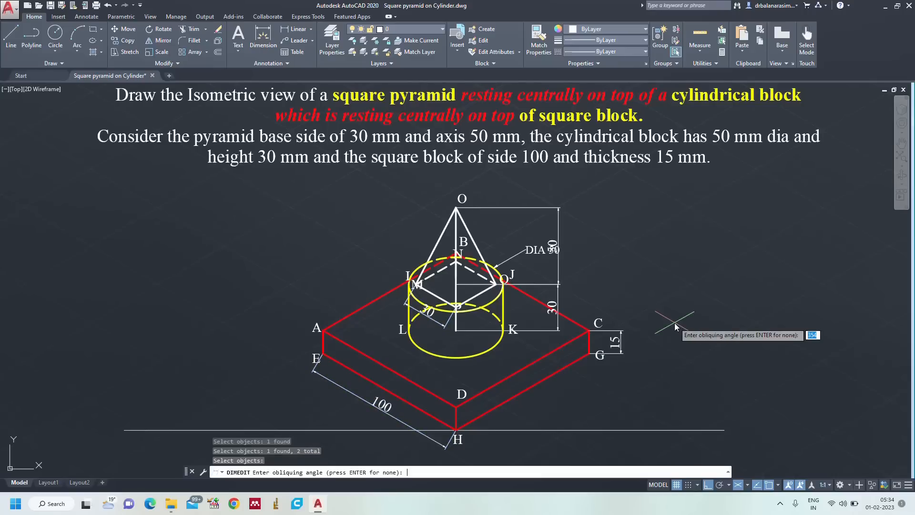
left_click(587, 333)
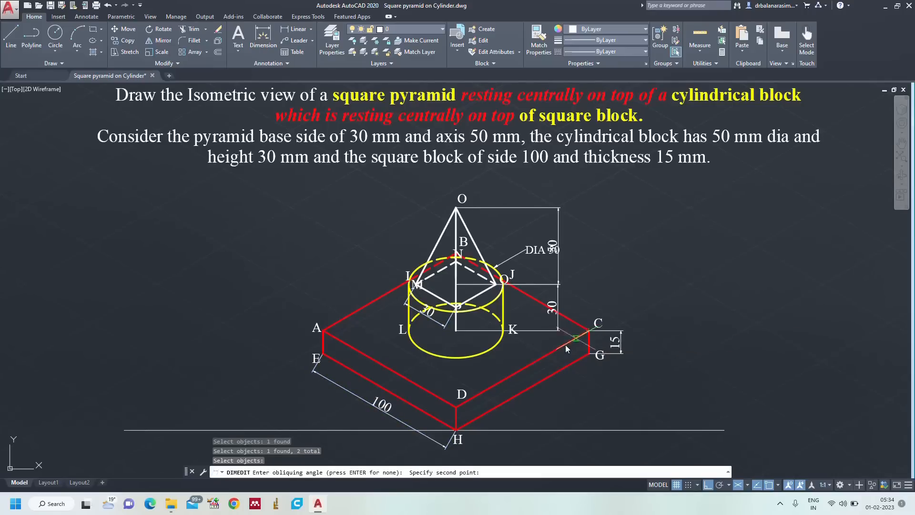
left_click(455, 408)
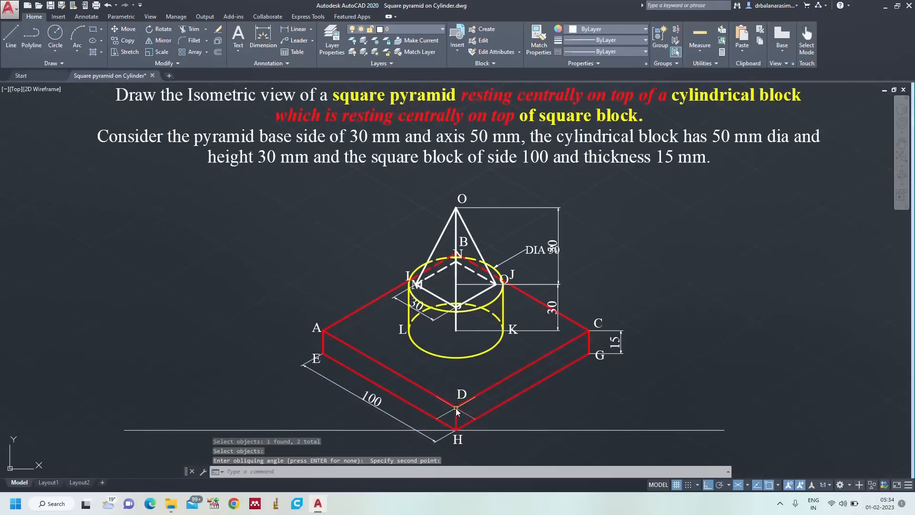
Move the pyramid's base side dimension farther out from edge MP so its text clears the cylinder outline.
left_click(430, 320)
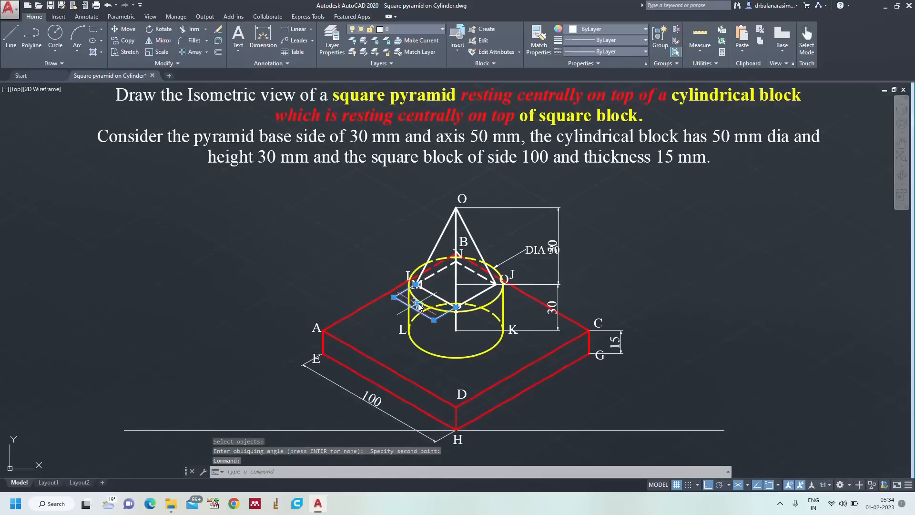
left_click(418, 304)
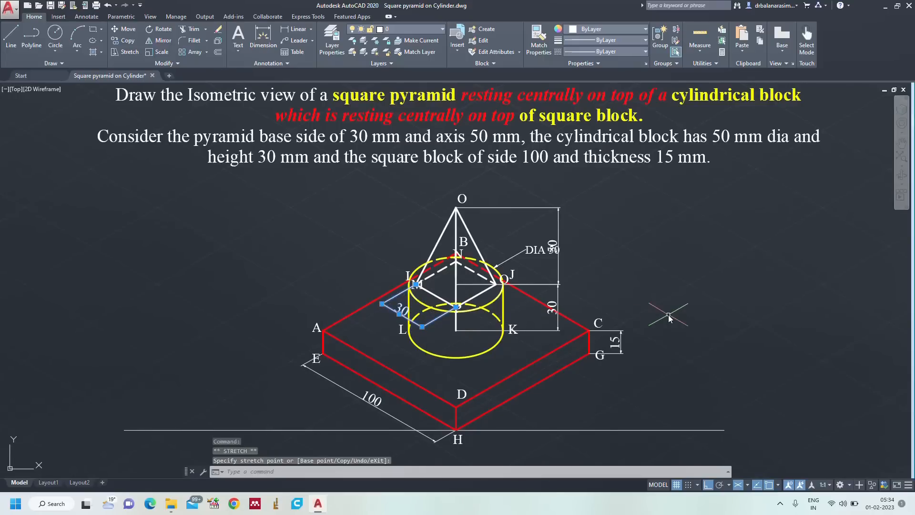
key("Escape")
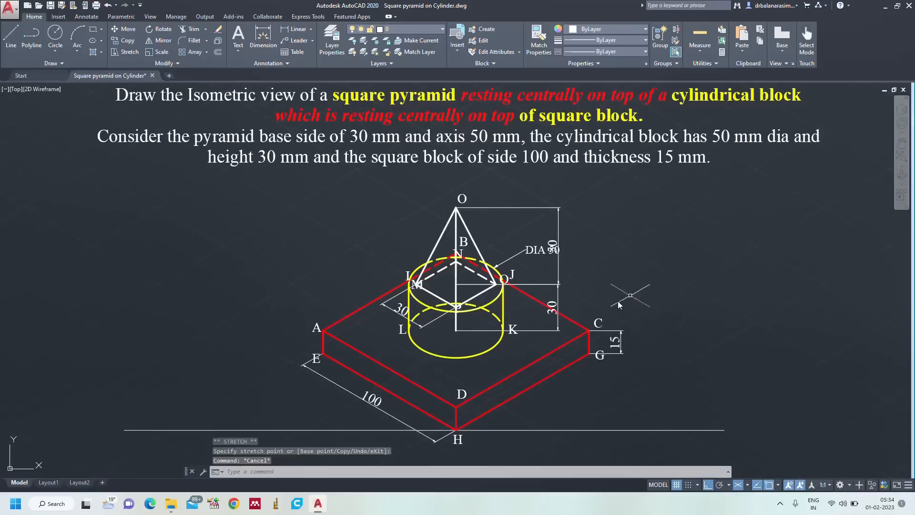
Oblique the pyramid height, cylinder height and block thickness dimensions, taking the angle from corner D to corner C.
type("DED")
key("Return")
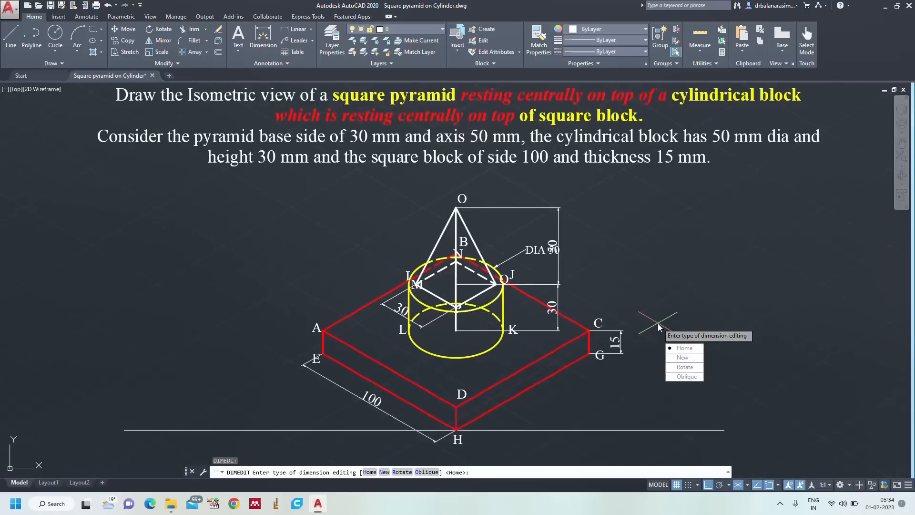
type("o")
key("Return")
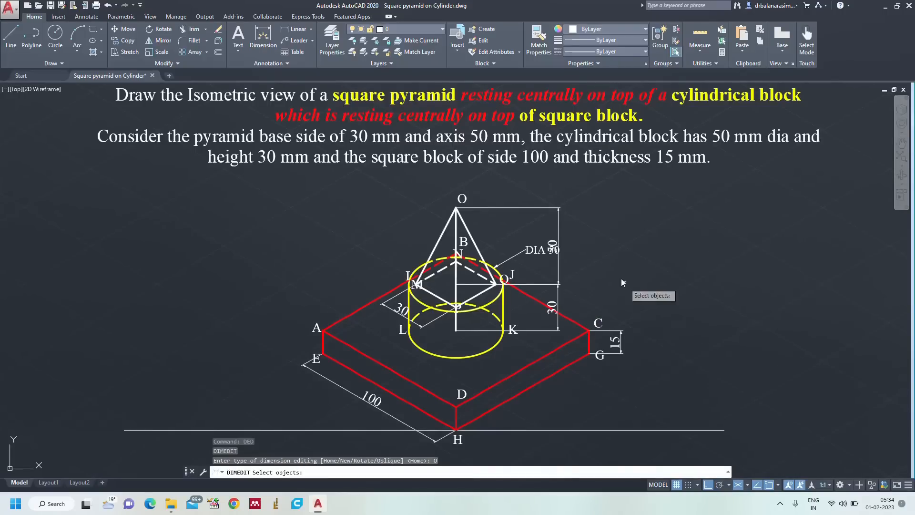
left_click(559, 233)
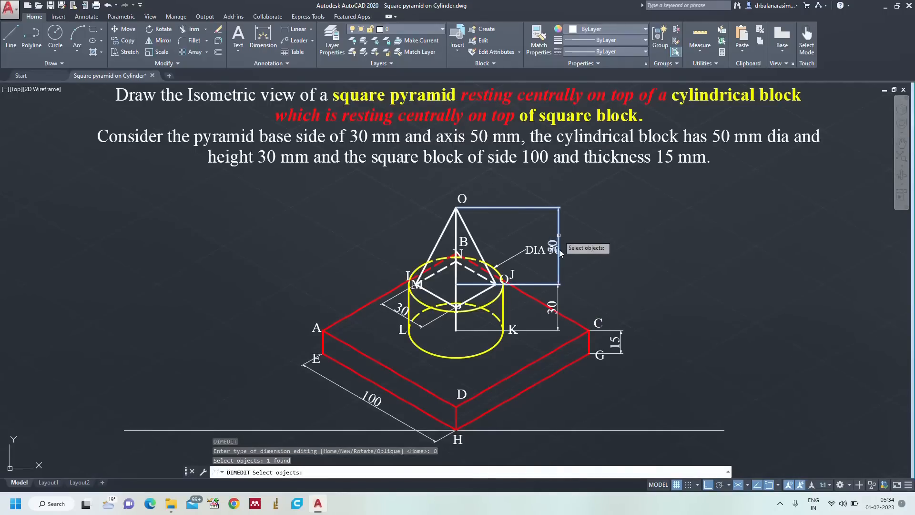
left_click(559, 300)
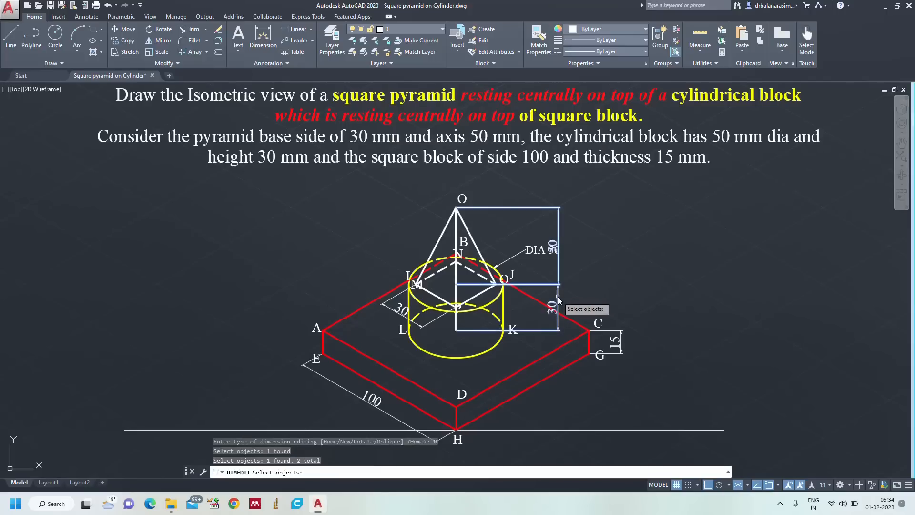
left_click(623, 344)
key("Return")
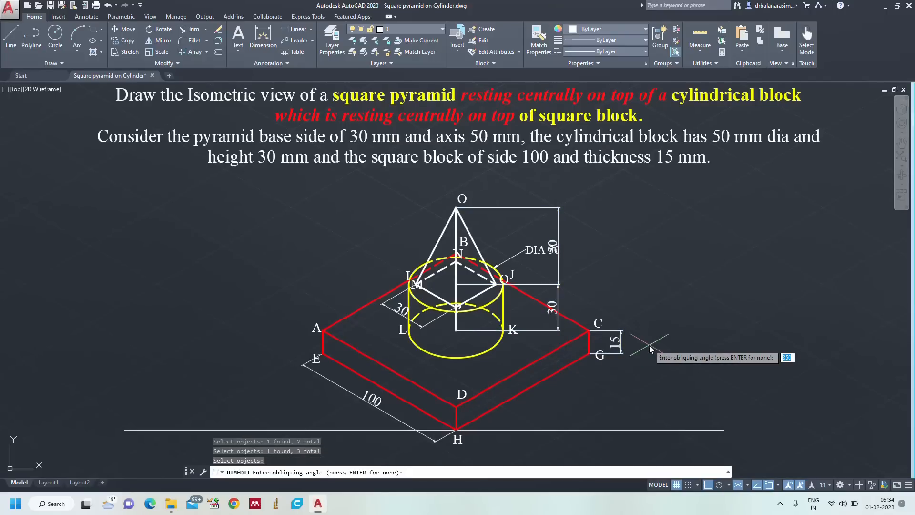
left_click(456, 406)
left_click(589, 330)
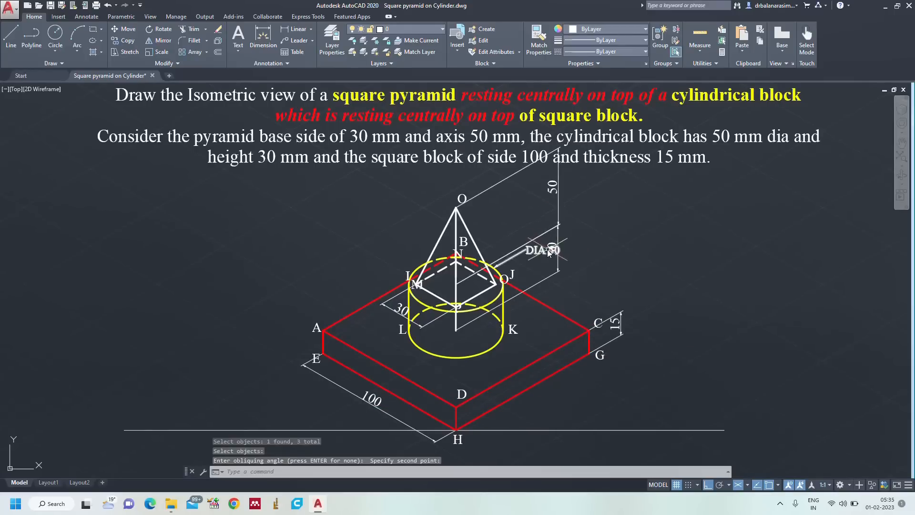
Move the pyramid's height dimension closer to the pyramid along the isometric direction.
left_click(560, 191)
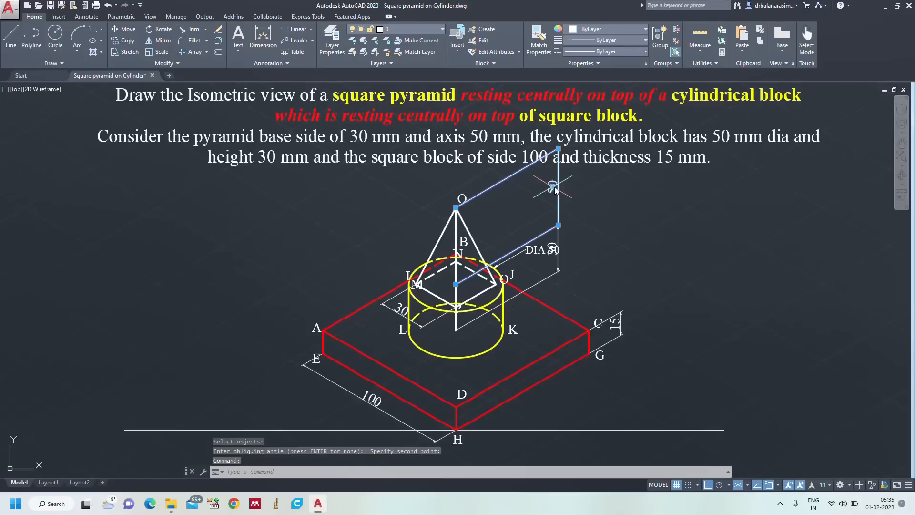
left_click(555, 189)
left_click(525, 206)
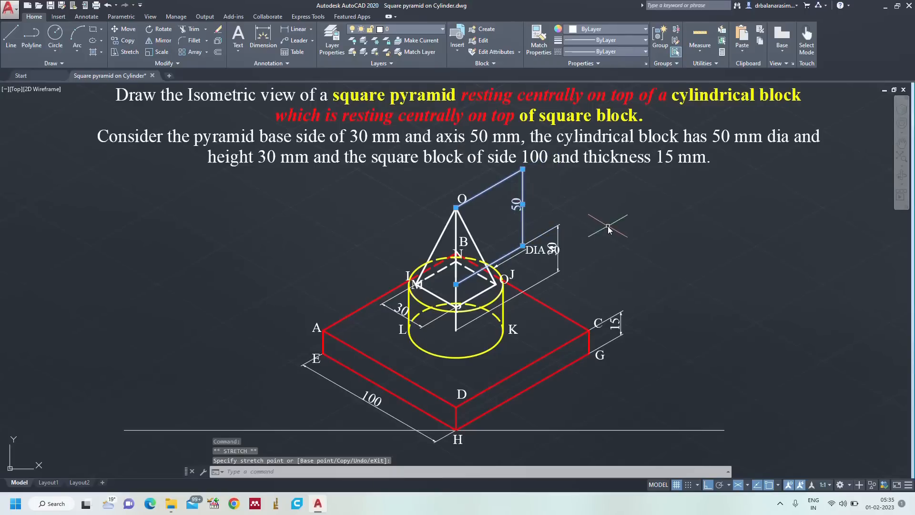
key("Escape")
Move the cylinder's height dimension closer to the cylinder, roughly in line below the pyramid's height dimension.
left_click(559, 271)
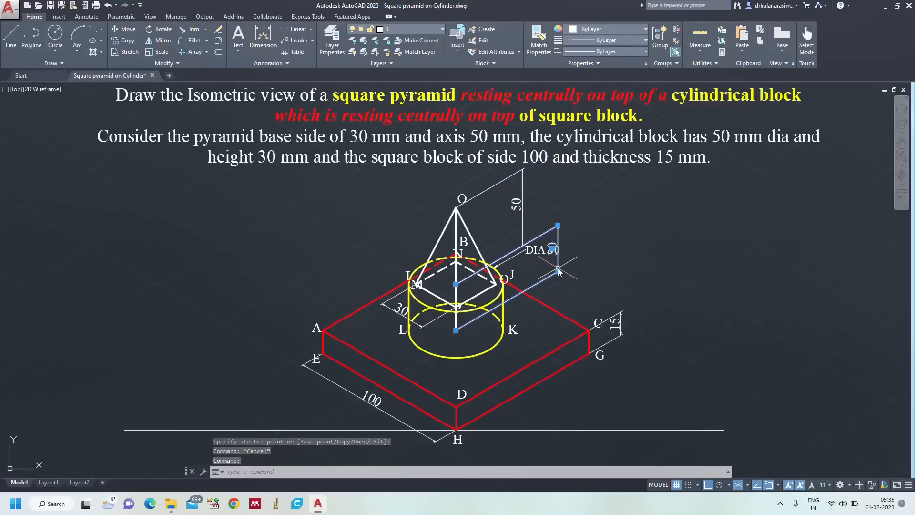
left_click(559, 272)
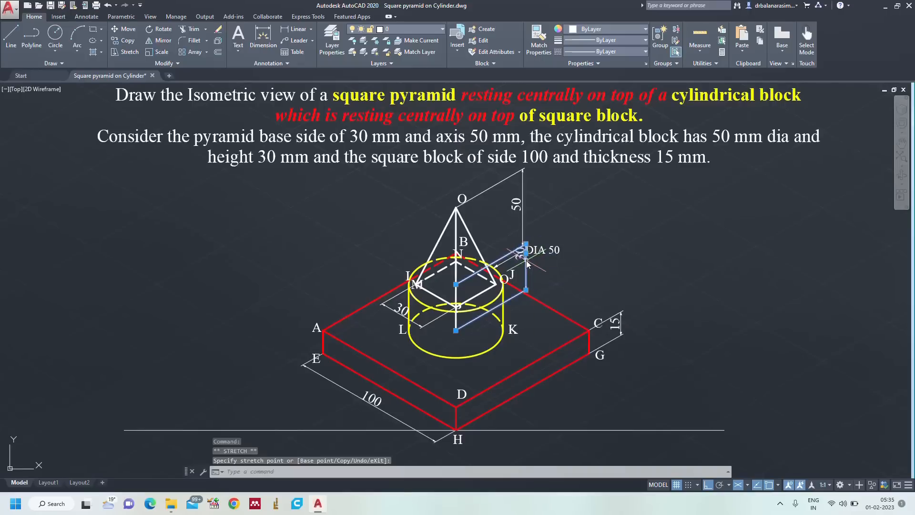
left_click(527, 263)
key("Escape")
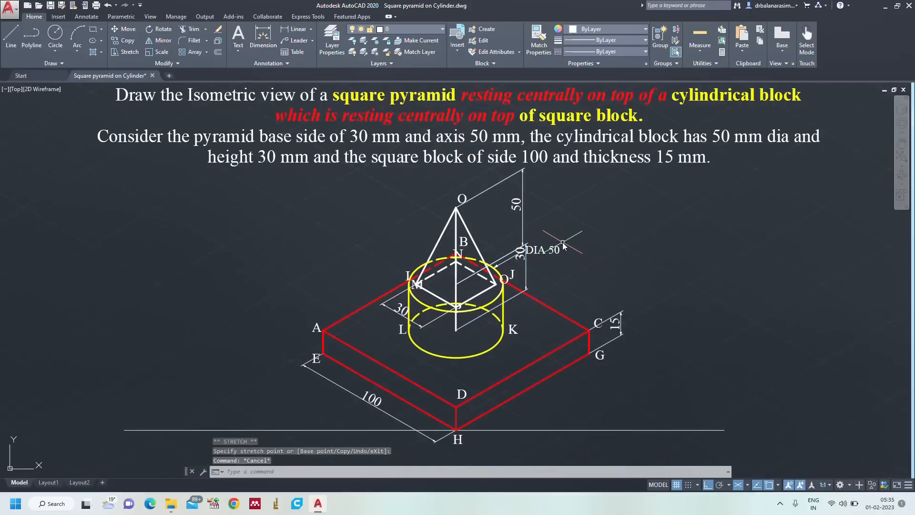
Move the DIA 50 leader text outward past the cylinder's height dimension so it no longer overlaps, keeping its arrow on the cylinder.
left_click(524, 252)
left_click(525, 248)
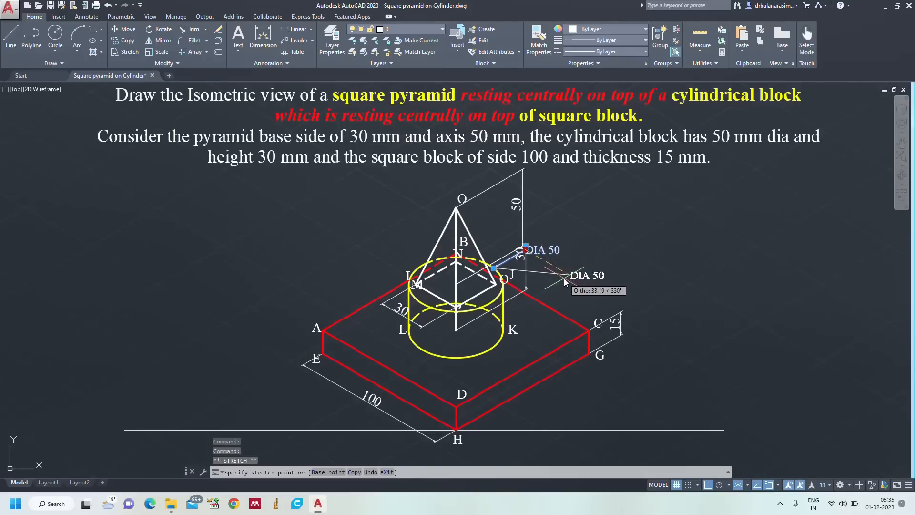
left_click(574, 284)
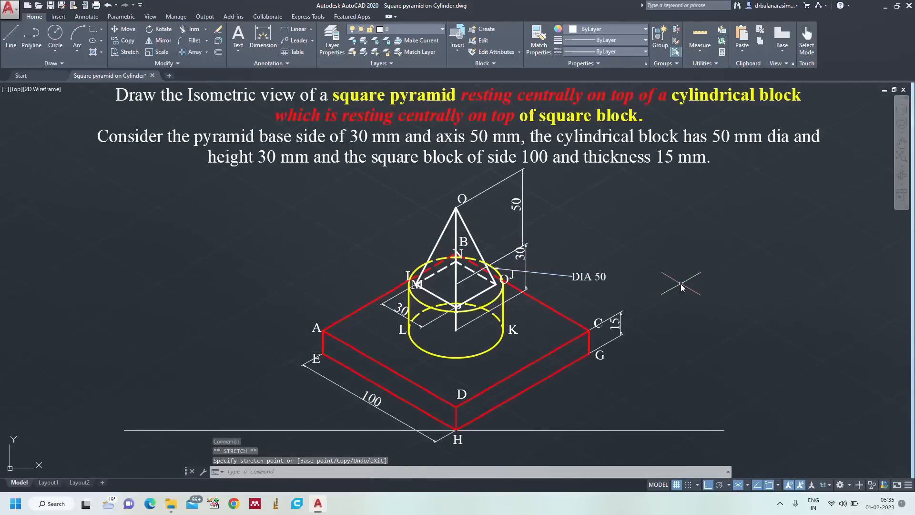
key("Escape")
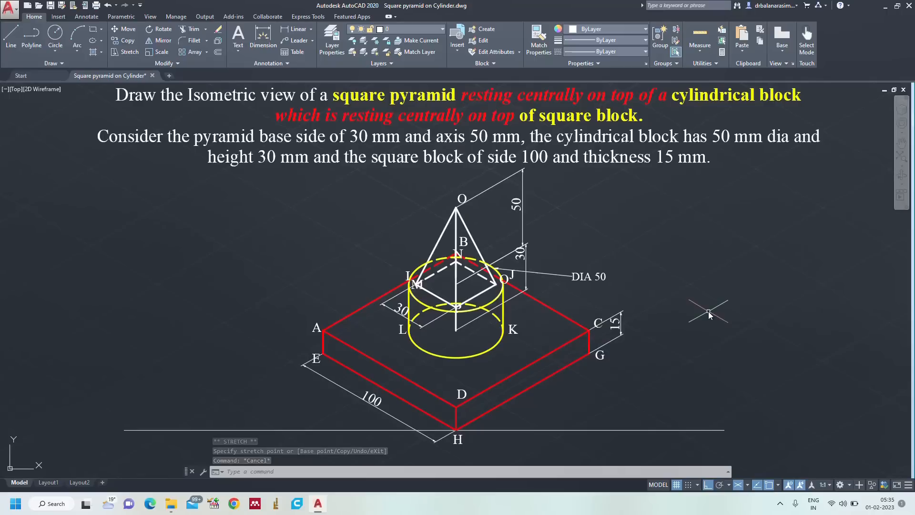
type("z")
key("Return")
type("a")
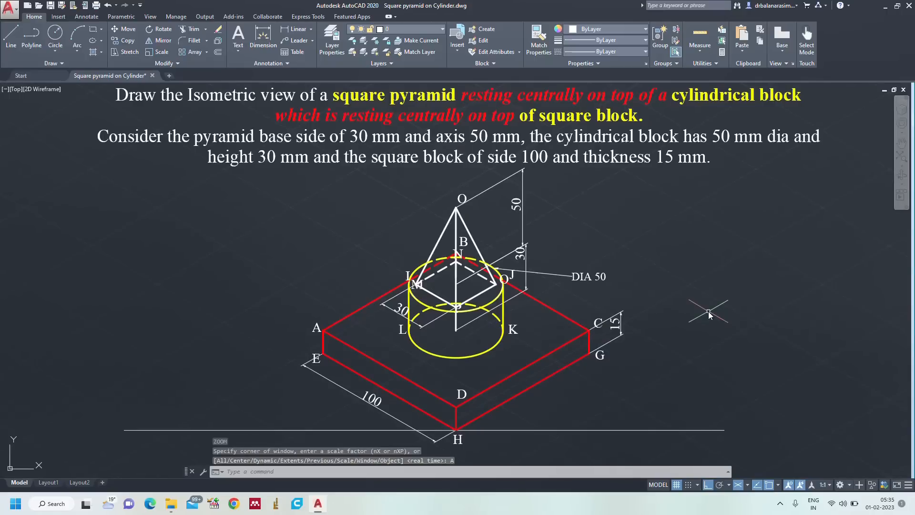